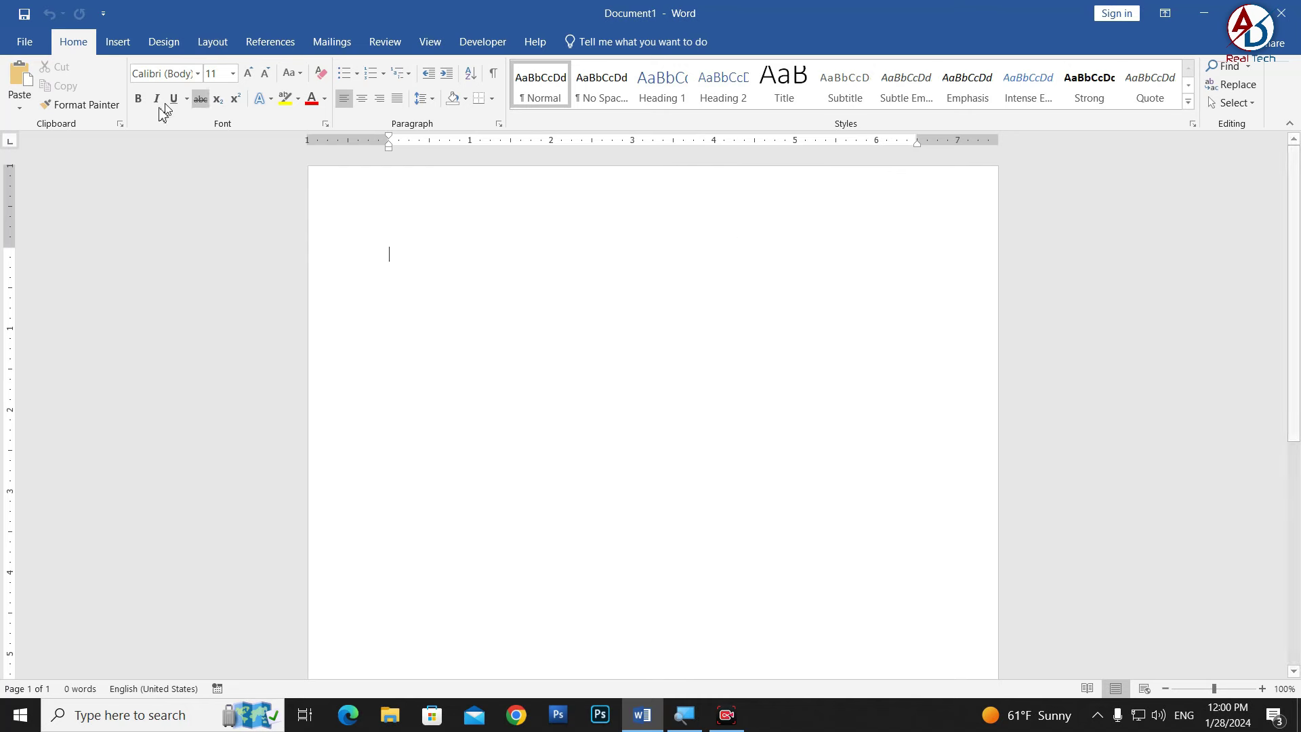
# Apply the Narrow margin preset, 0.5 inches on every side.
pyautogui.click(210, 42)
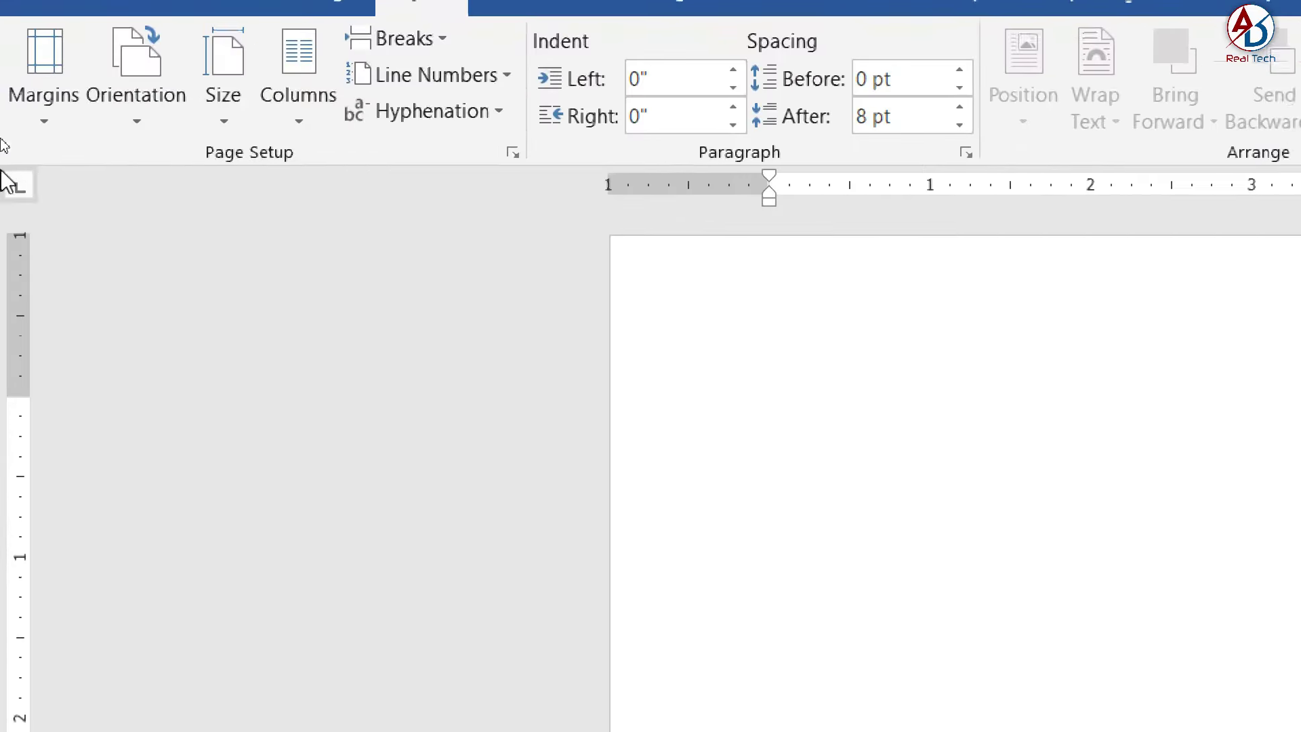
pyautogui.click(43, 91)
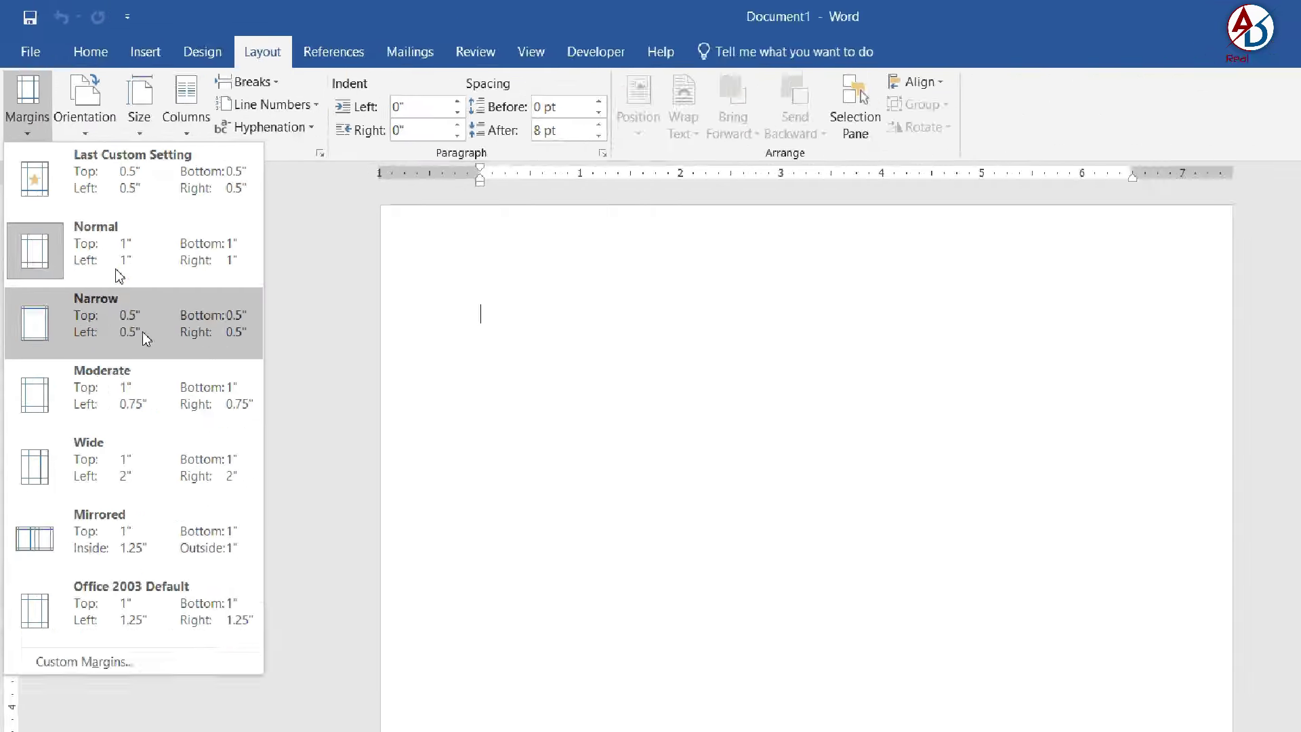
pyautogui.click(142, 332)
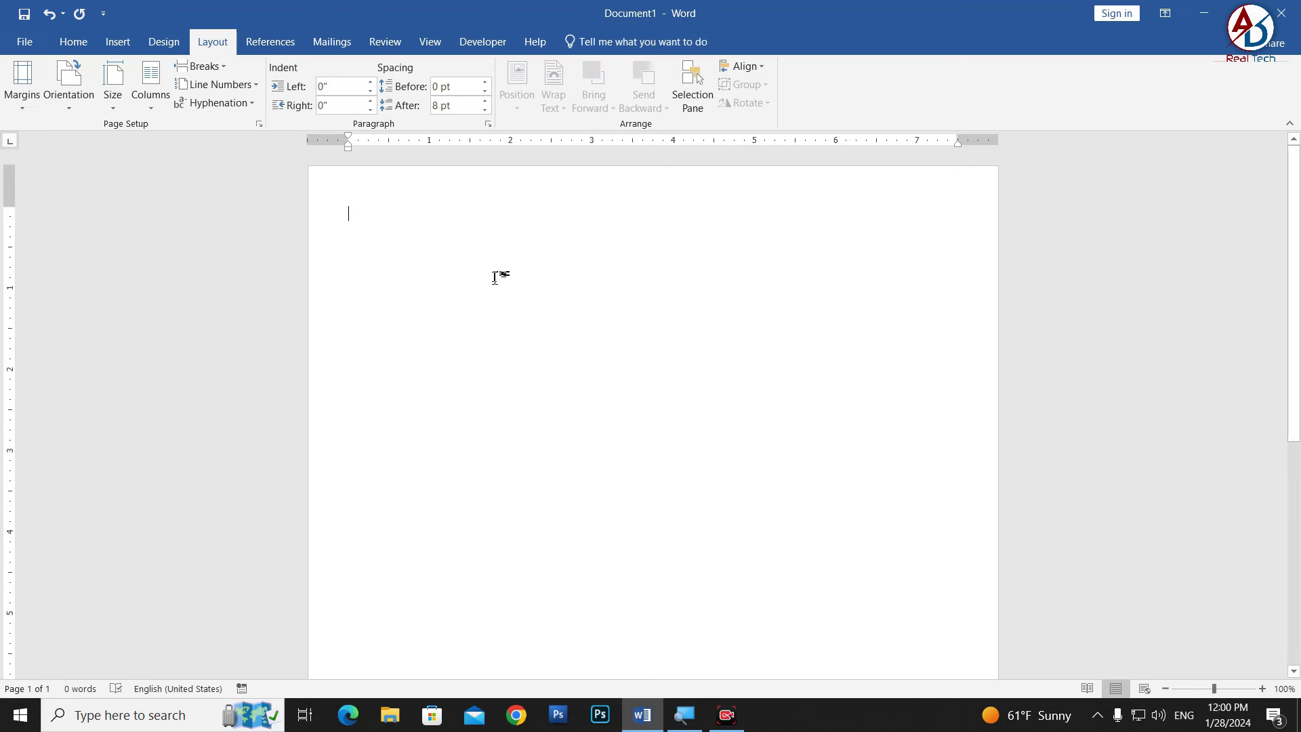
# Set a custom paper size of width 3 and height 3 inches in Page Setup.
pyautogui.click(114, 102)
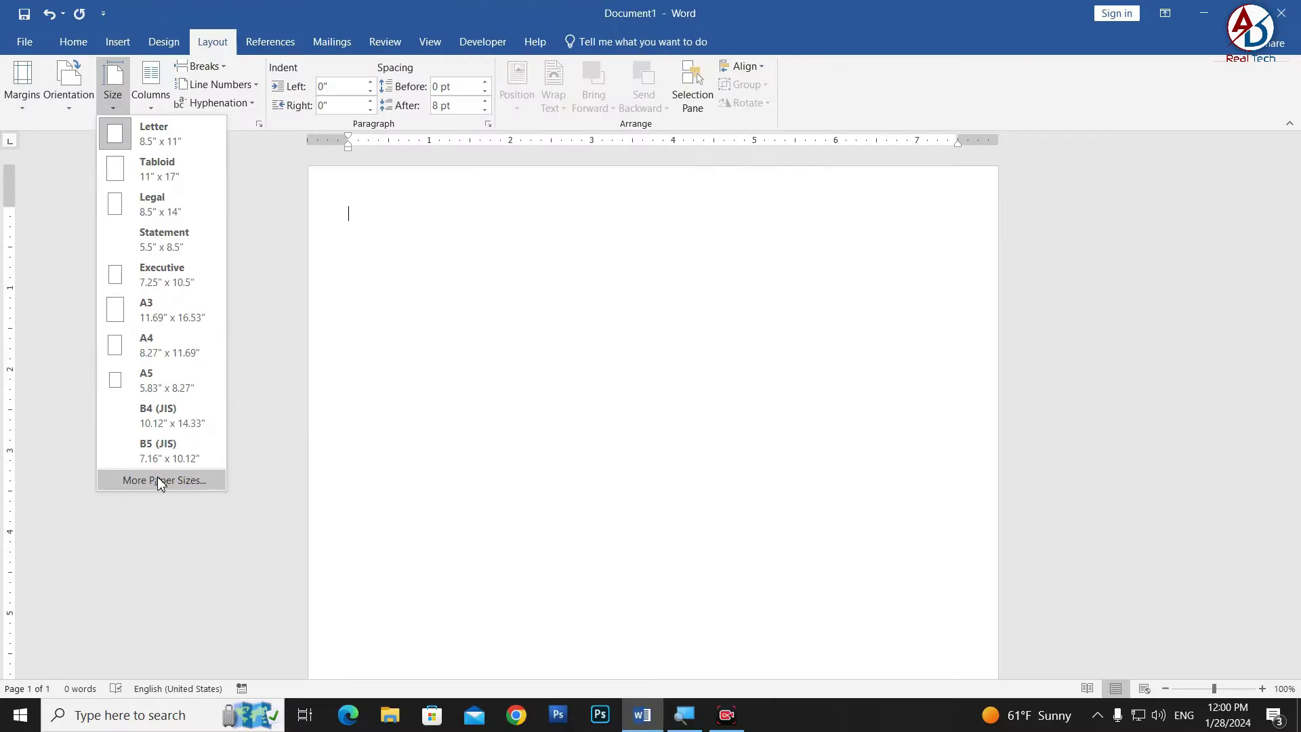
pyautogui.click(177, 476)
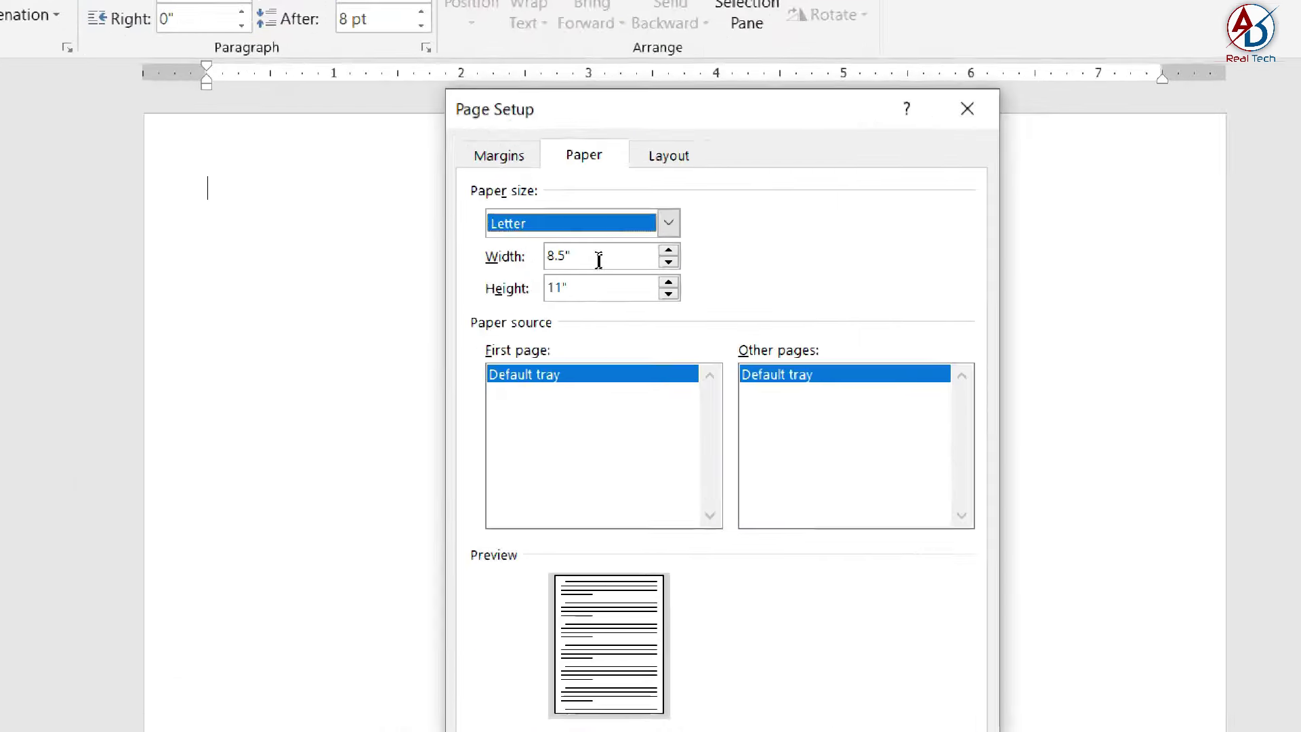
pyautogui.moveTo(582, 258); pyautogui.dragTo(477, 271)
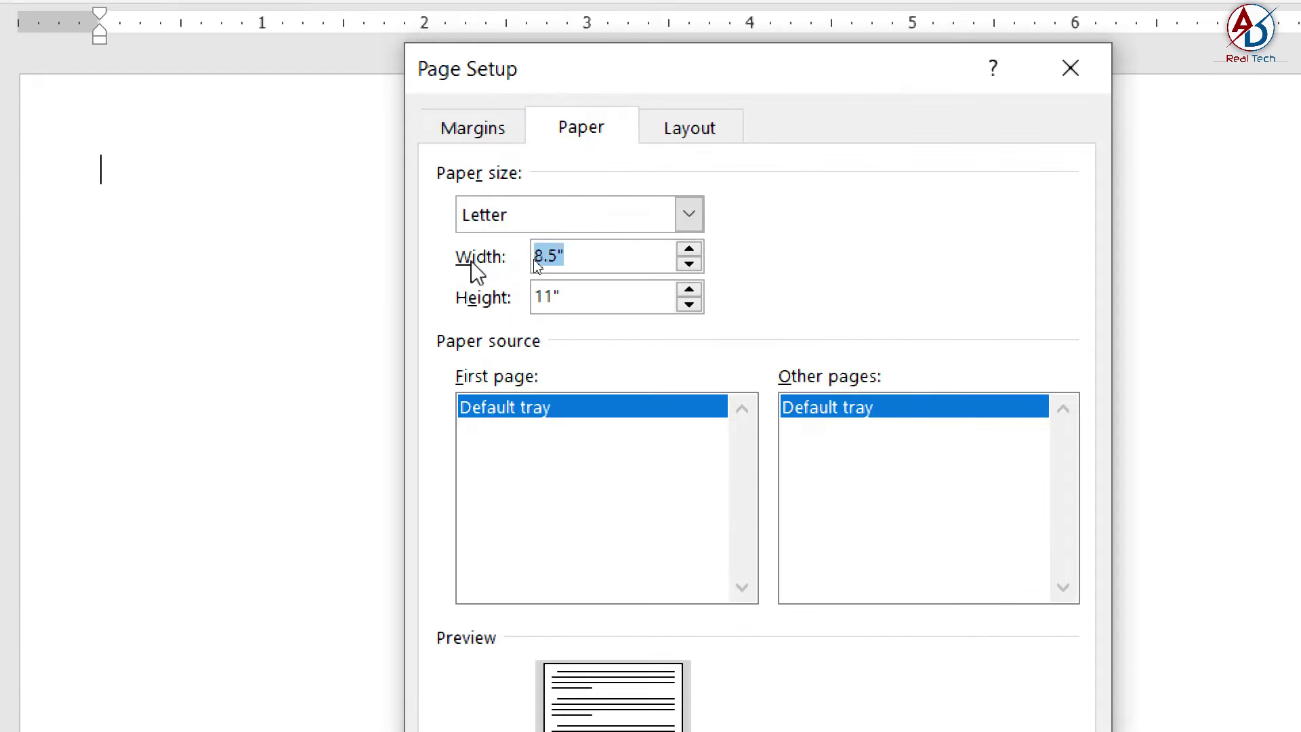
pyautogui.write('3')
pyautogui.press('Tab')
pyautogui.write('3')
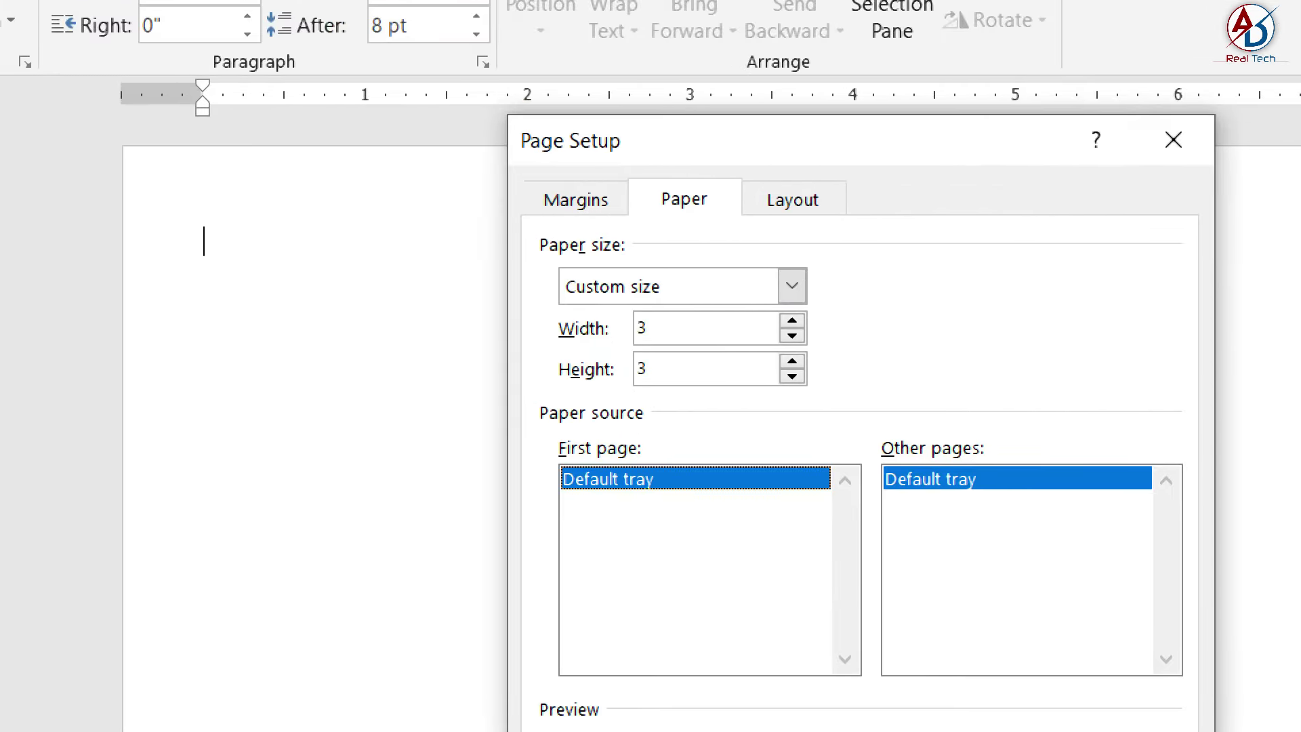
pyautogui.click(649, 327)
pyautogui.click(686, 335)
pyautogui.click(687, 367)
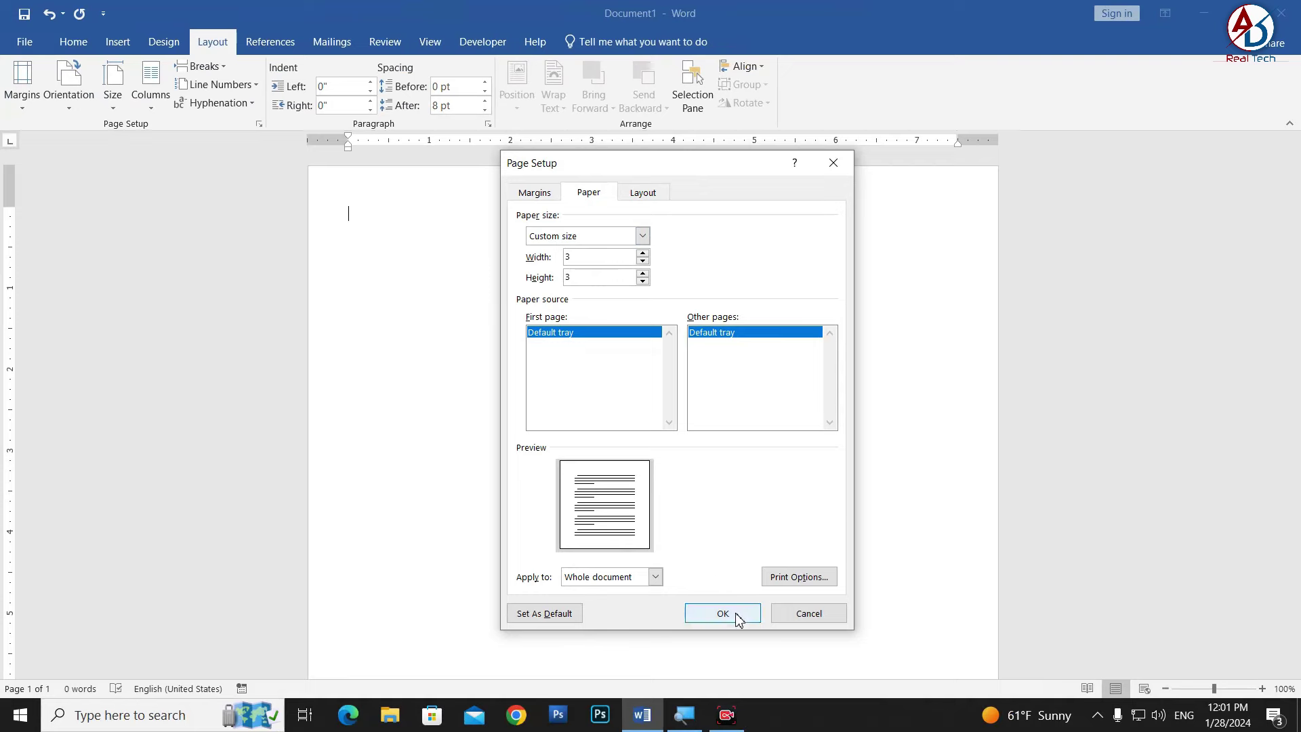
pyautogui.click(722, 613)
pyautogui.scroll(5, 812, 384)
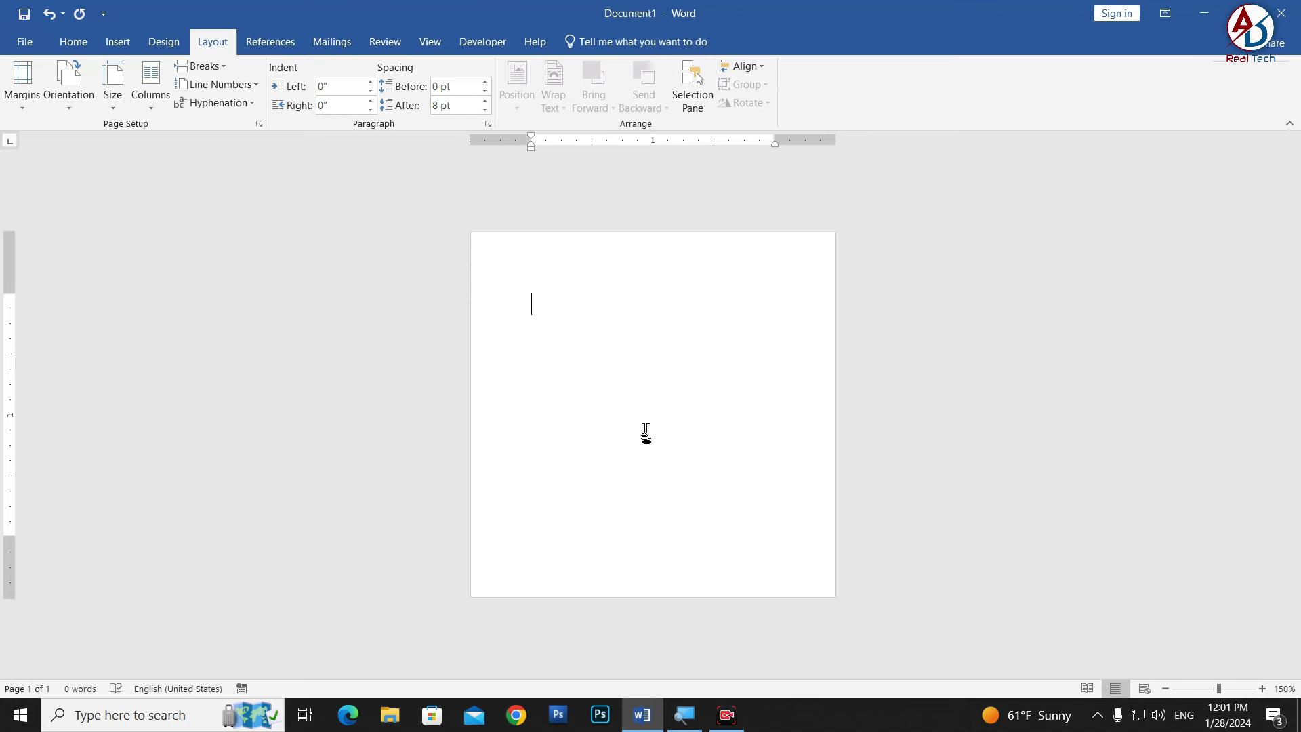
# Insert a WordArt box in the plain black first style.
pyautogui.click(118, 42)
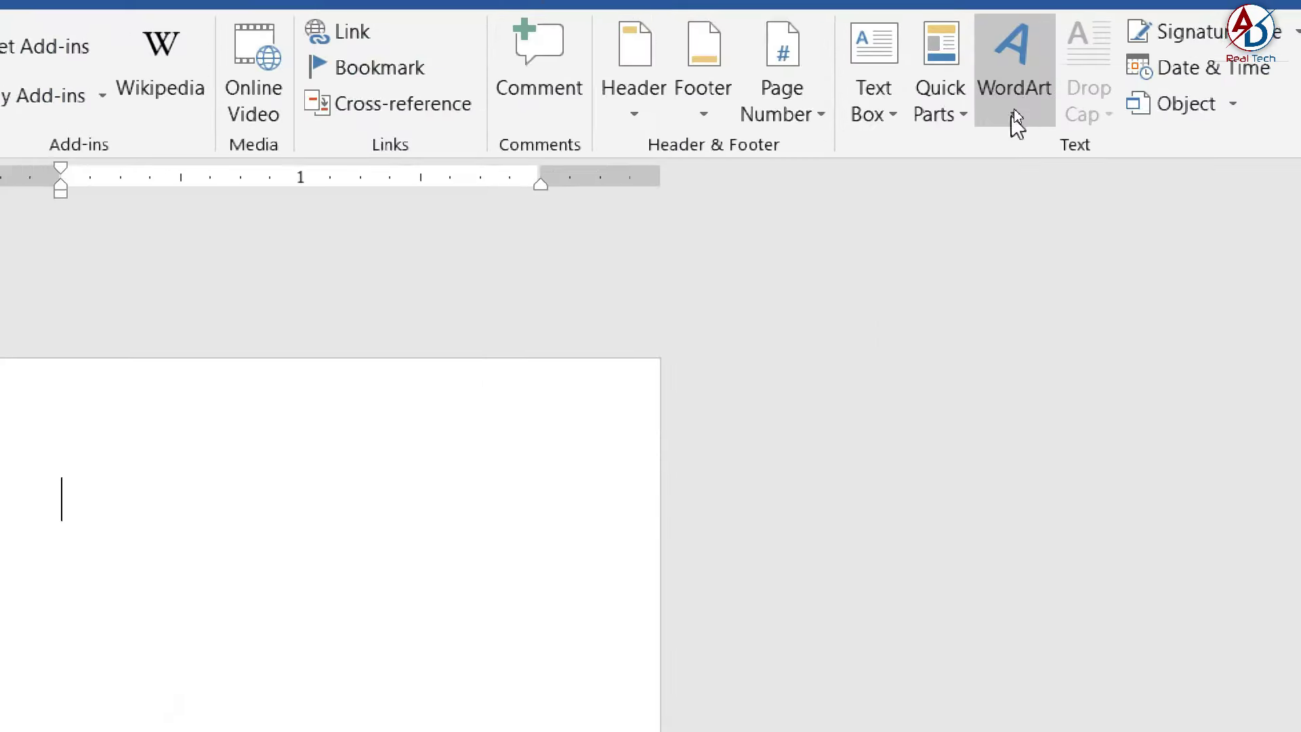
pyautogui.click(1019, 102)
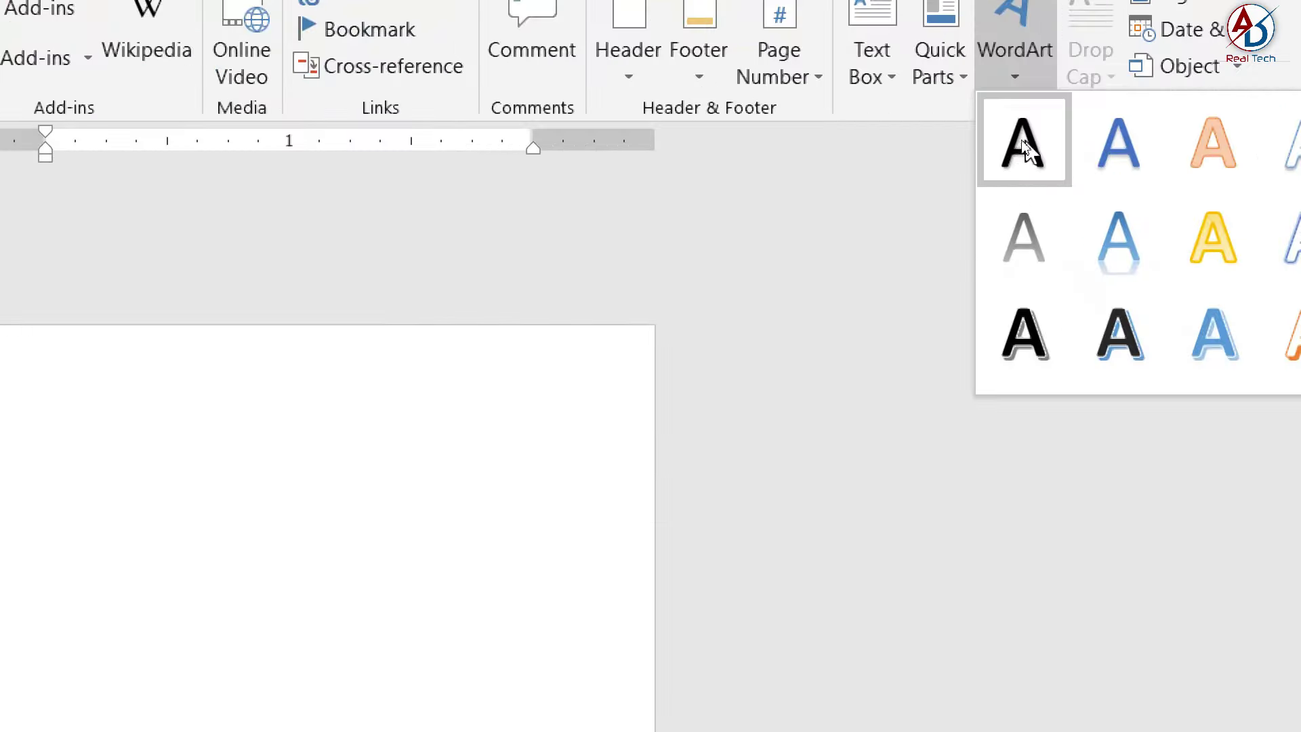
pyautogui.click(1020, 144)
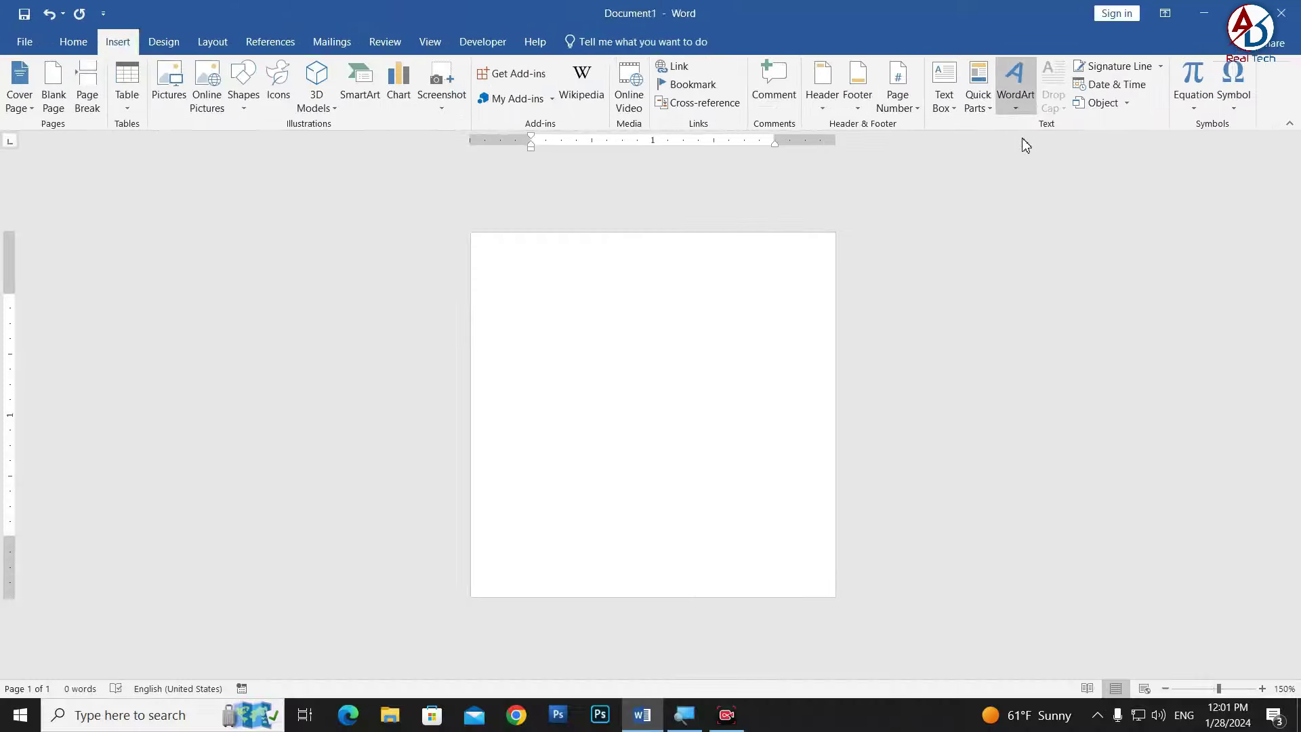
# Apply the No Spacing style to the WordArt and nudge it slightly right and down.
pyautogui.click(78, 46)
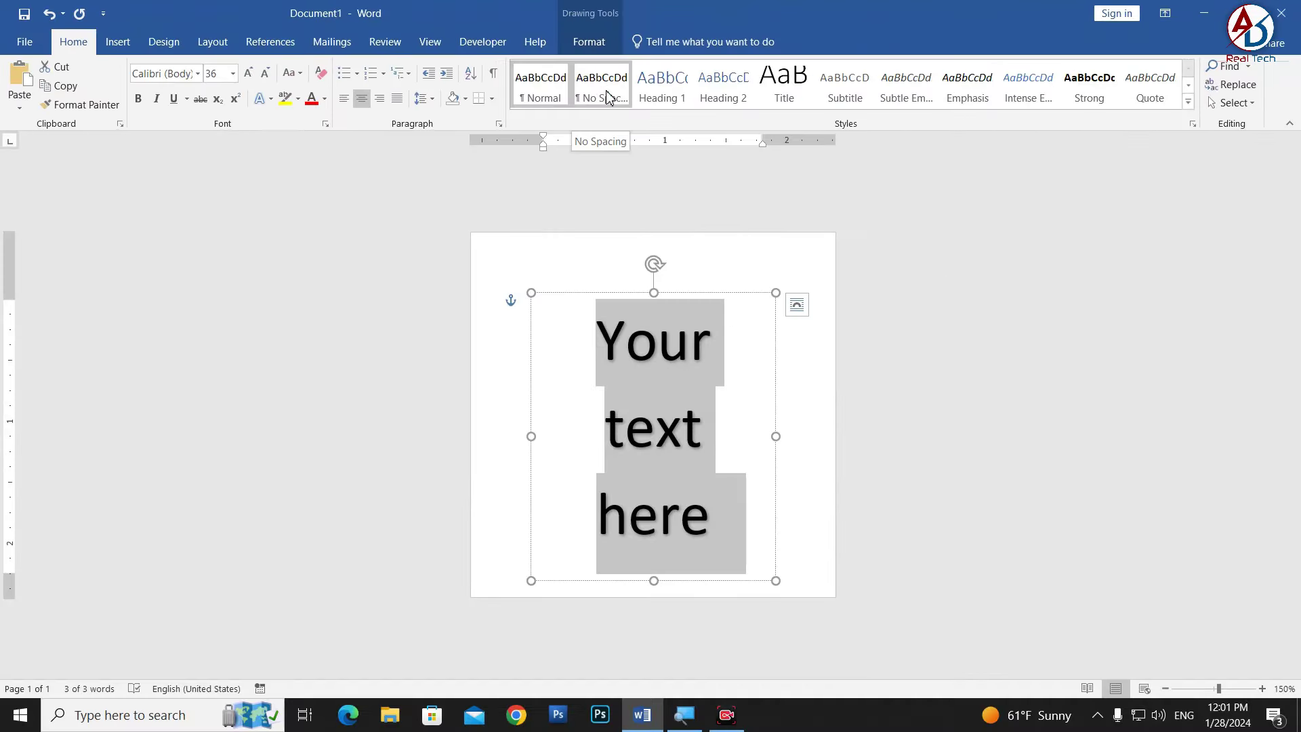
pyautogui.click(603, 95)
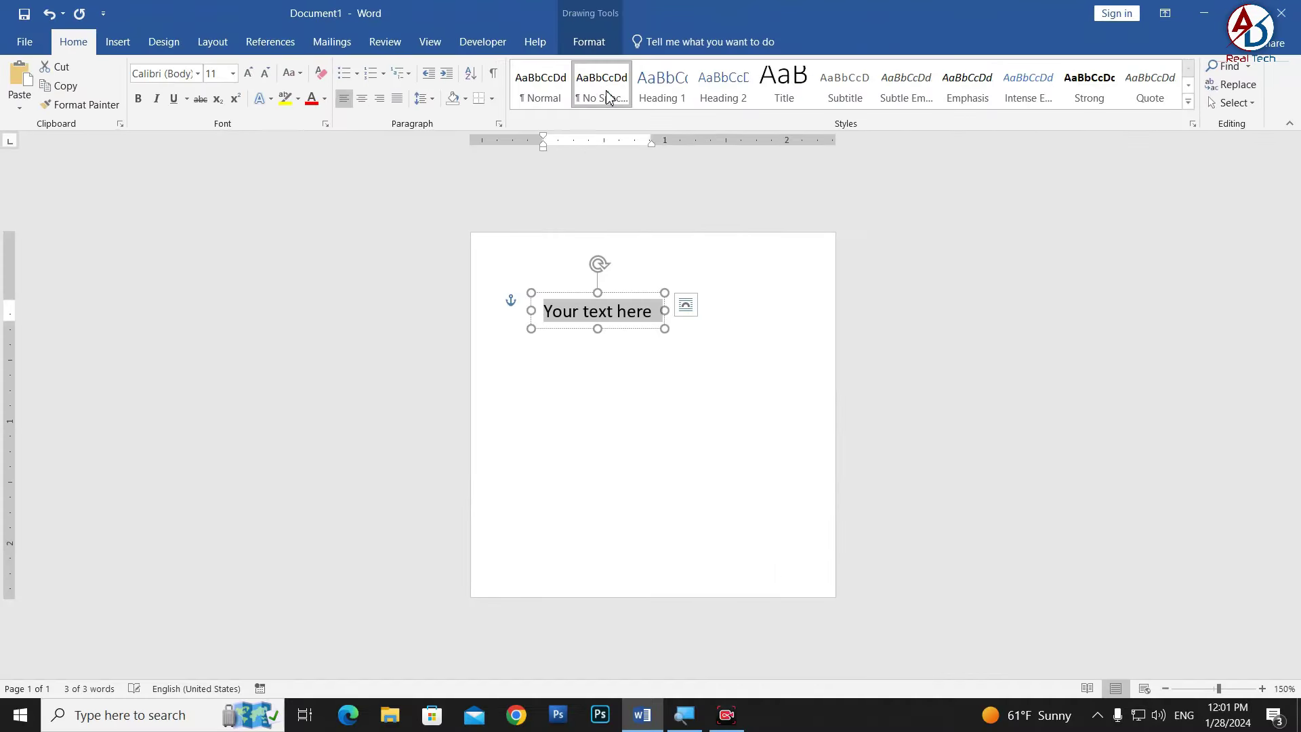
pyautogui.moveTo(633, 296); pyautogui.dragTo(670, 345)
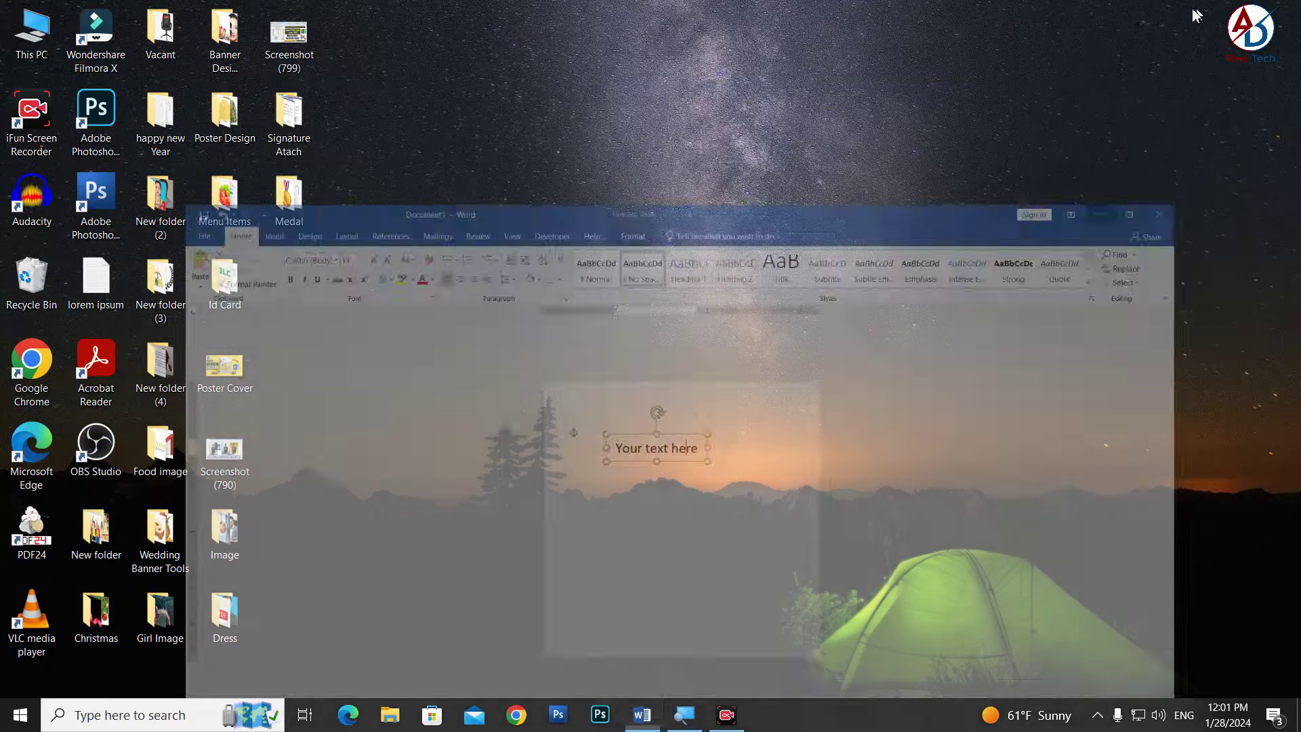
# Minimize Word and open the text file from the Medal folder in Notepad.
pyautogui.click(1204, 13)
pyautogui.doubleClick(293, 203)
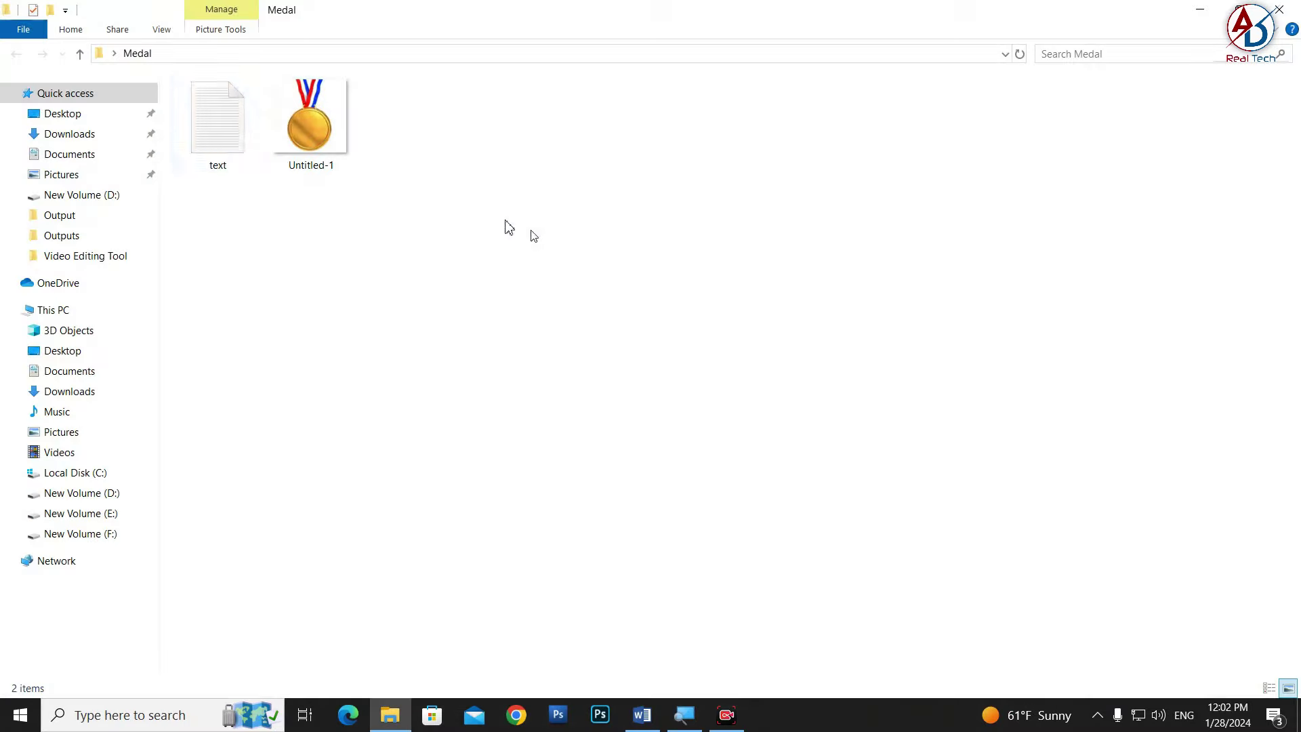
pyautogui.doubleClick(234, 144)
# Copy the first line, 'Frist Prize Goes To Cricket Match'.
pyautogui.moveTo(309, 117); pyautogui.dragTo(728, 119)
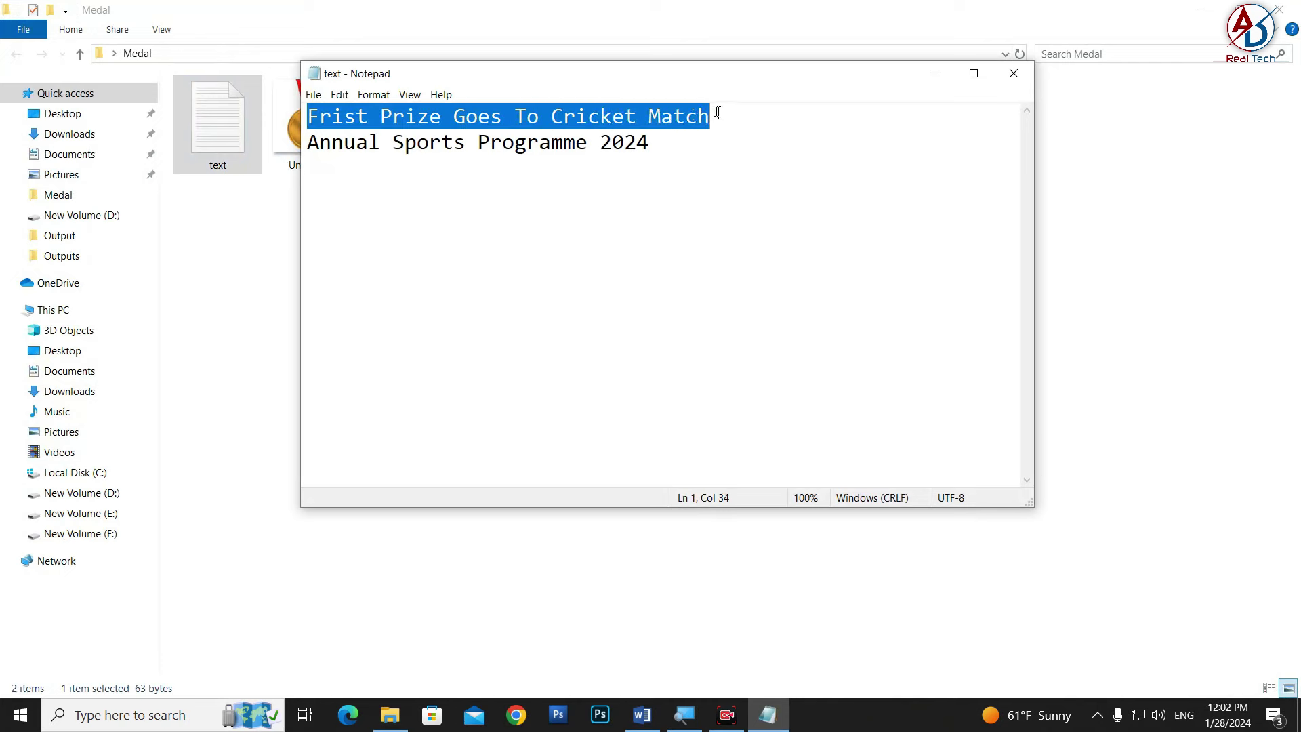
pyautogui.rightClick(381, 119)
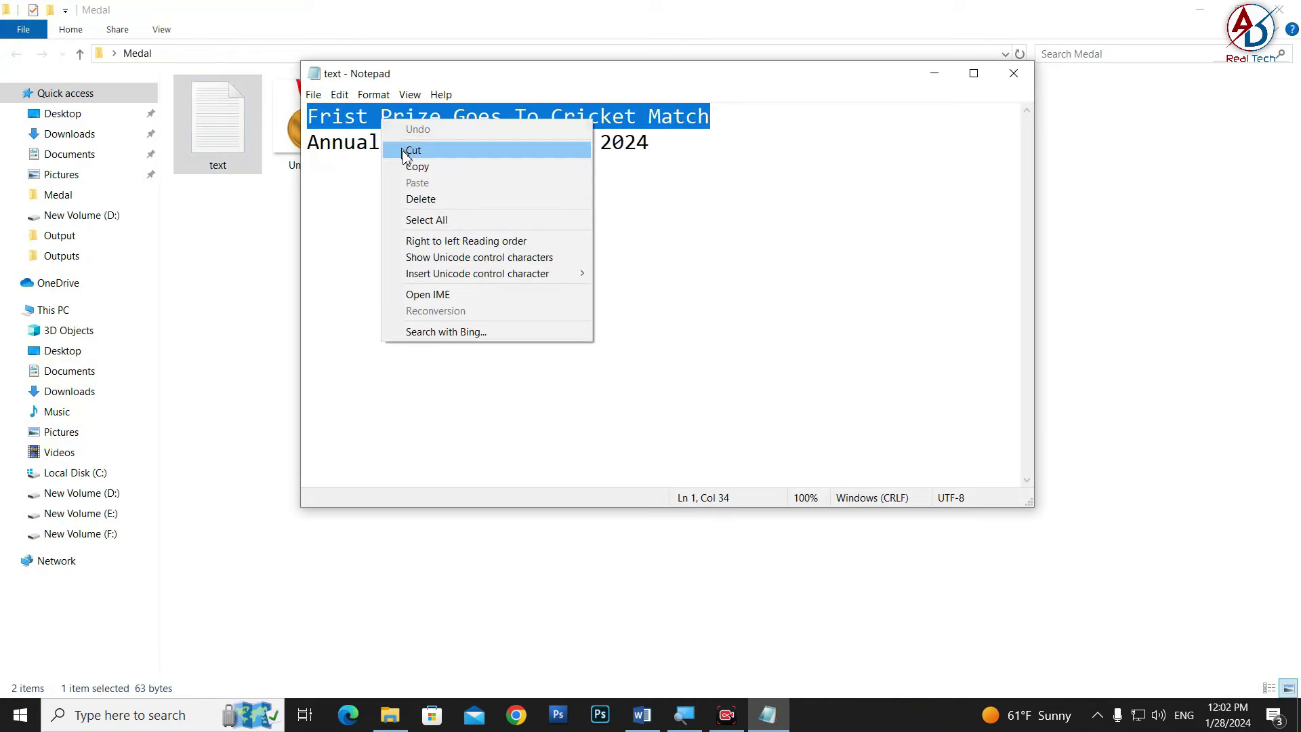
pyautogui.click(416, 167)
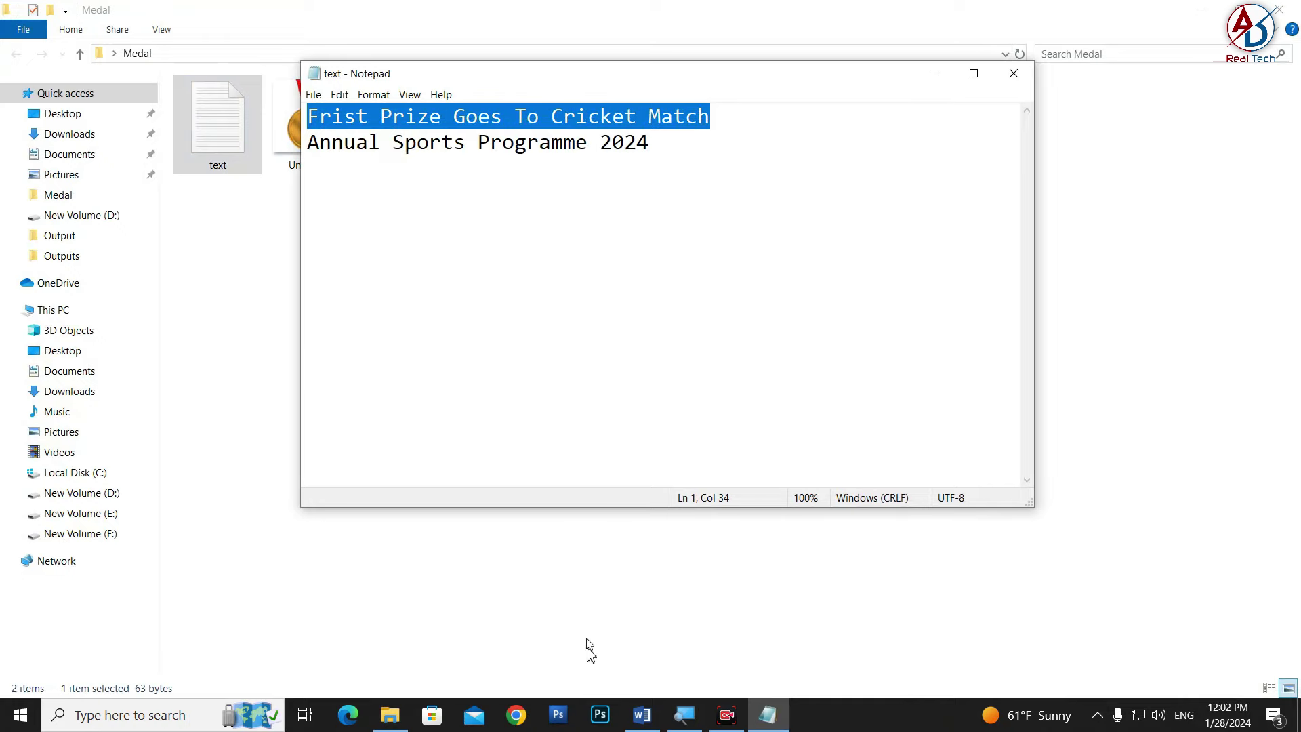
# Back in Word, replace 'Your text here' with 'Frist Prize Goes To Cricket Match'.
pyautogui.click(641, 715)
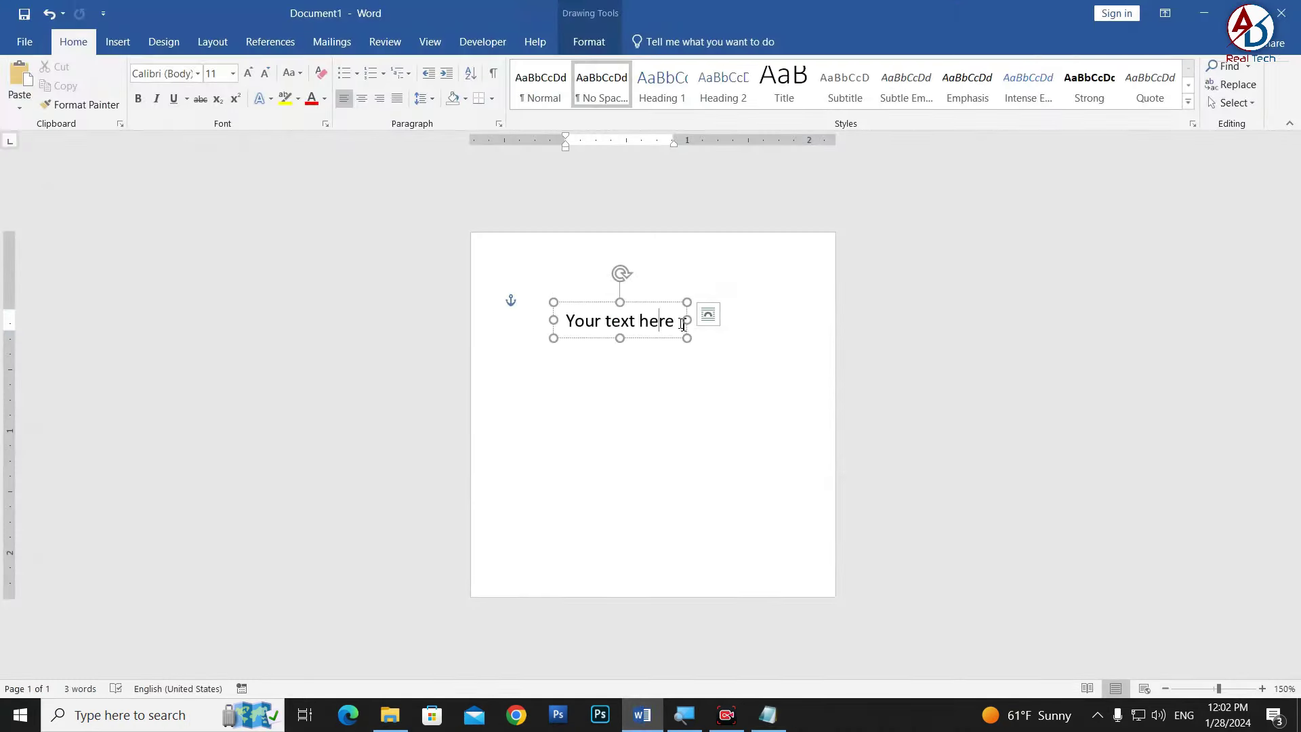
pyautogui.moveTo(673, 325); pyautogui.dragTo(568, 321)
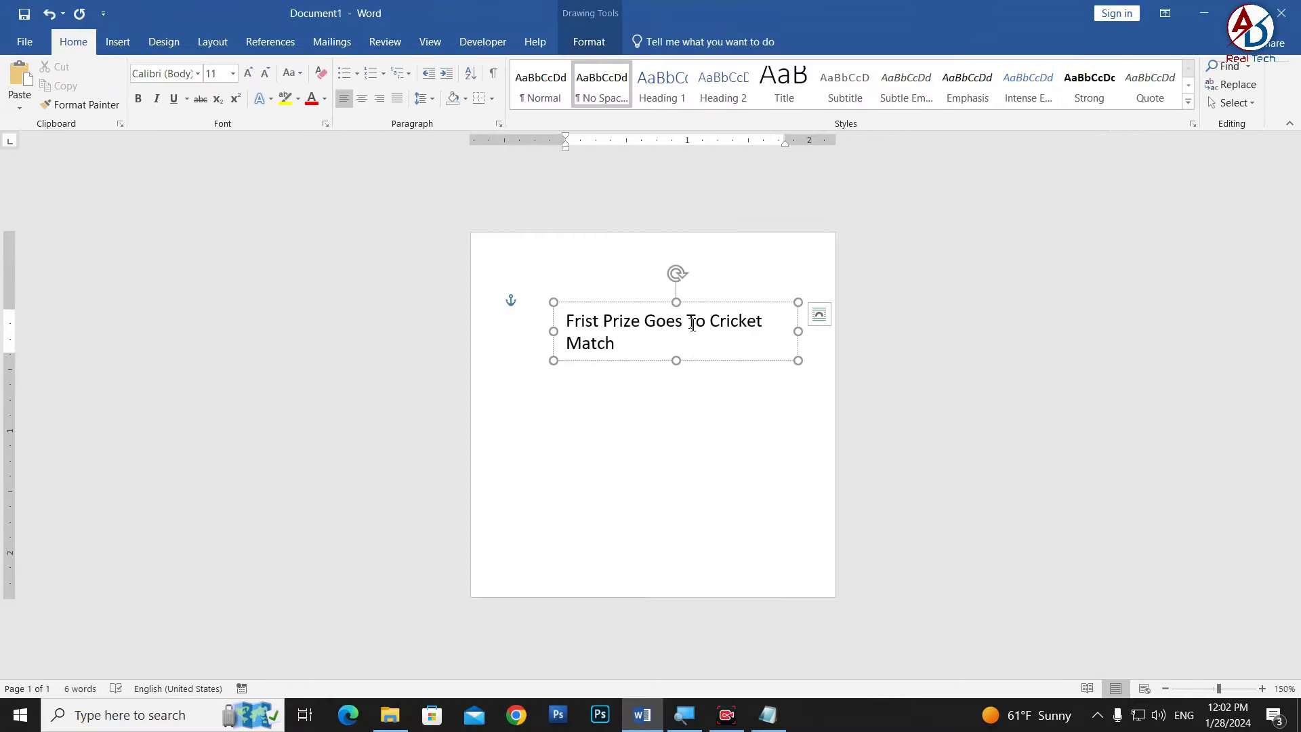
pyautogui.click(693, 305)
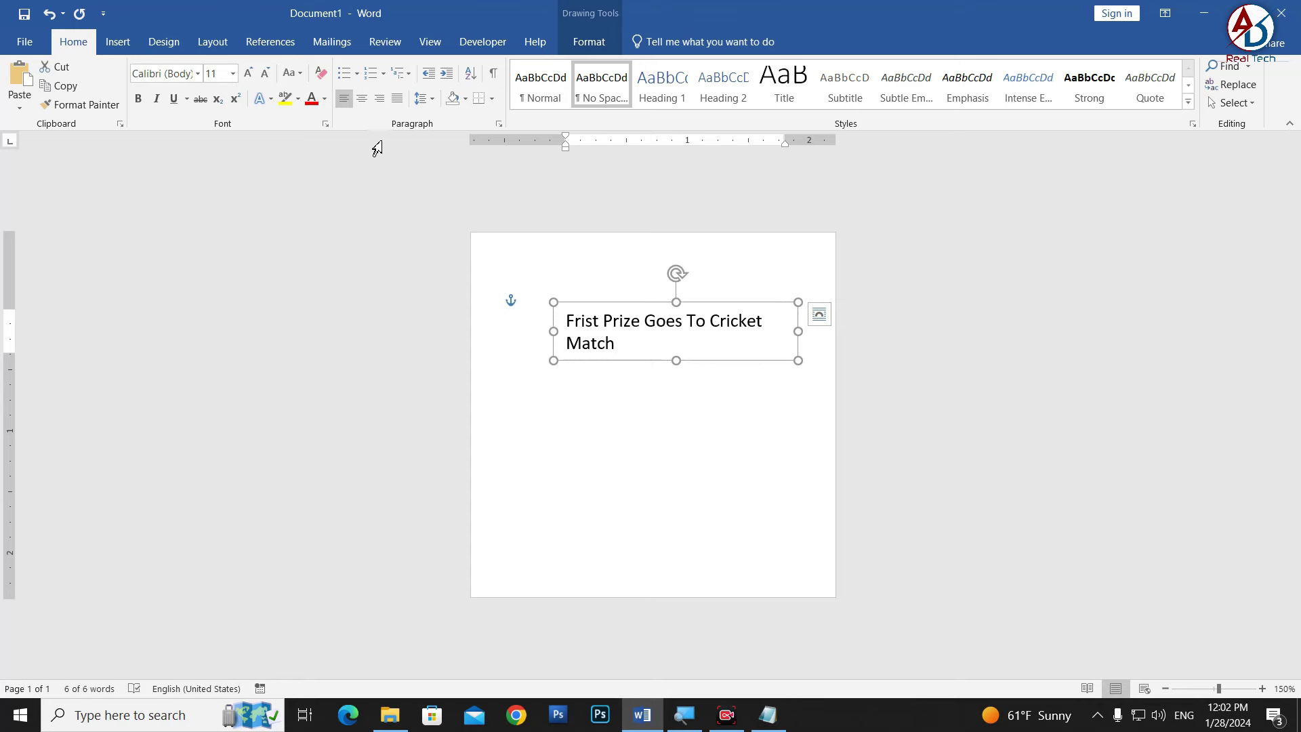
# Apply the Arch text transform and enlarge the WordArt box to about 2 inches.
pyautogui.click(592, 42)
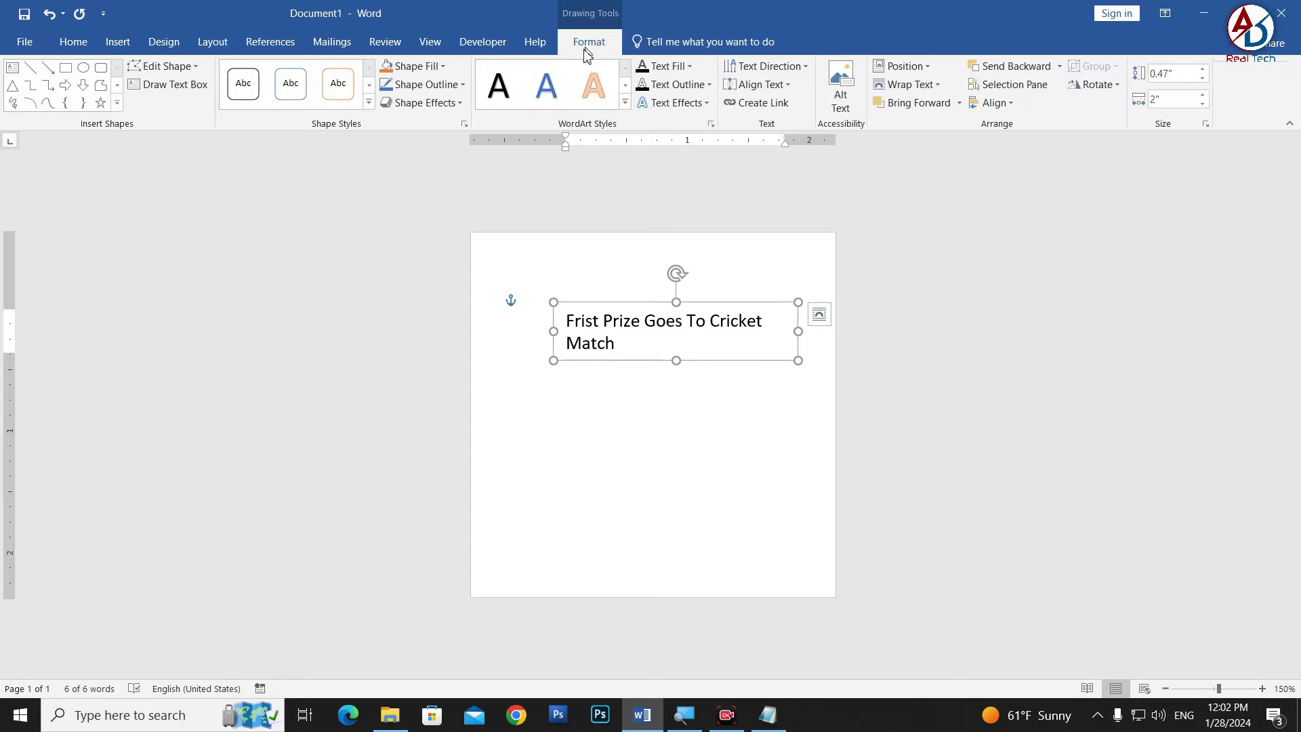
pyautogui.click(683, 105)
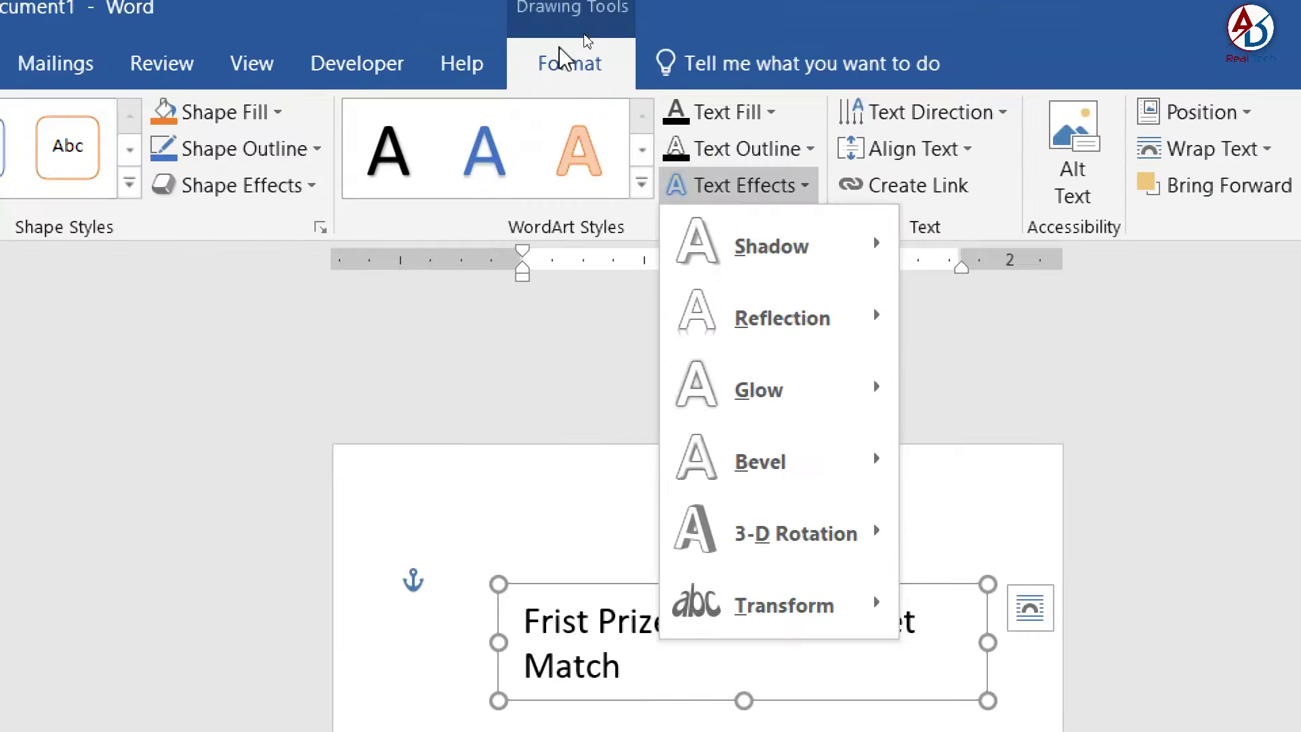
pyautogui.moveTo(615, 315)
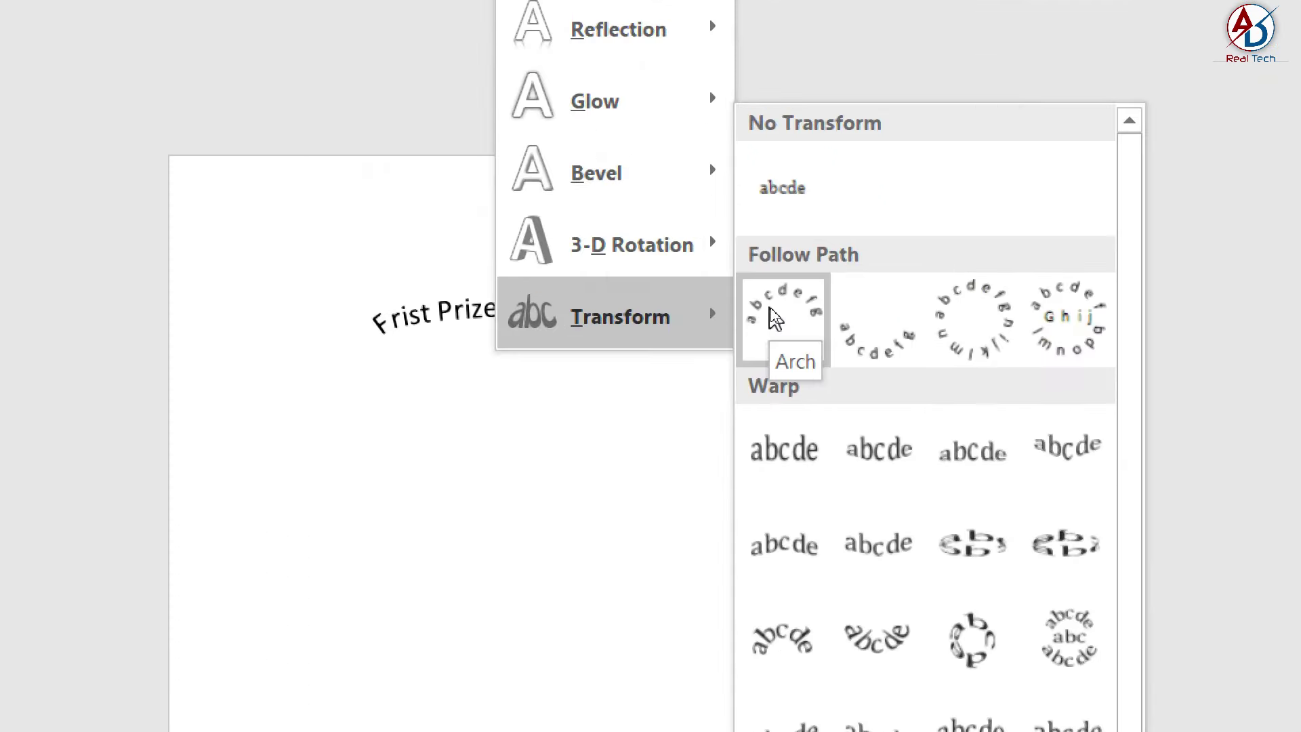
pyautogui.click(774, 315)
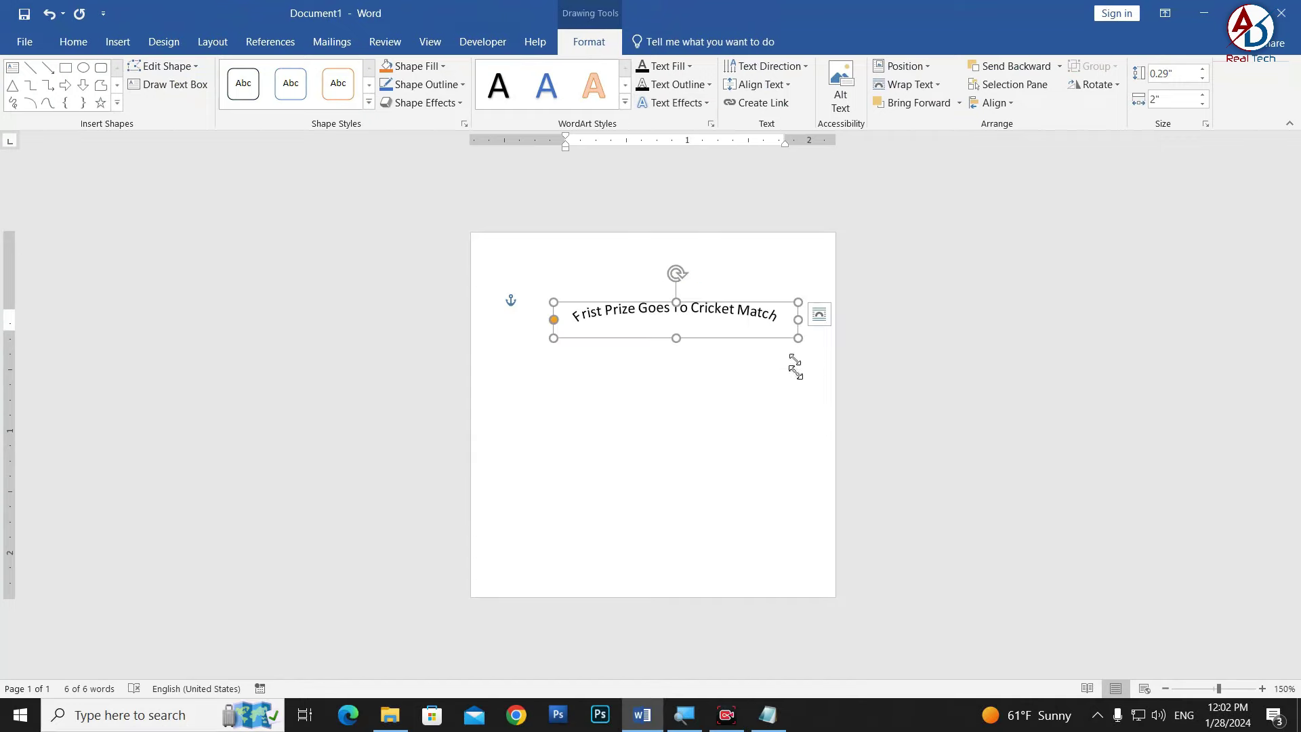
pyautogui.moveTo(795, 367); pyautogui.dragTo(818, 538)
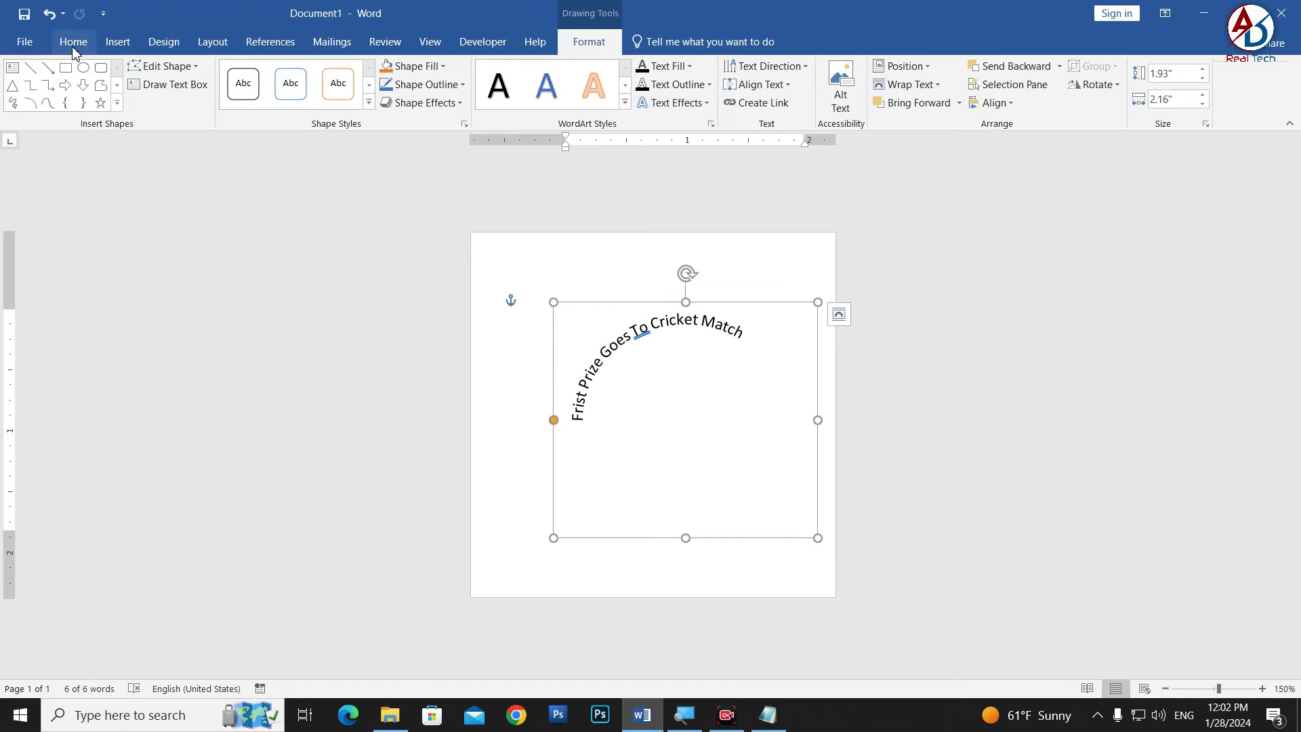
# Center the arched text, enlarge its font, and align the box to the page center.
pyautogui.click(73, 42)
pyautogui.click(361, 100)
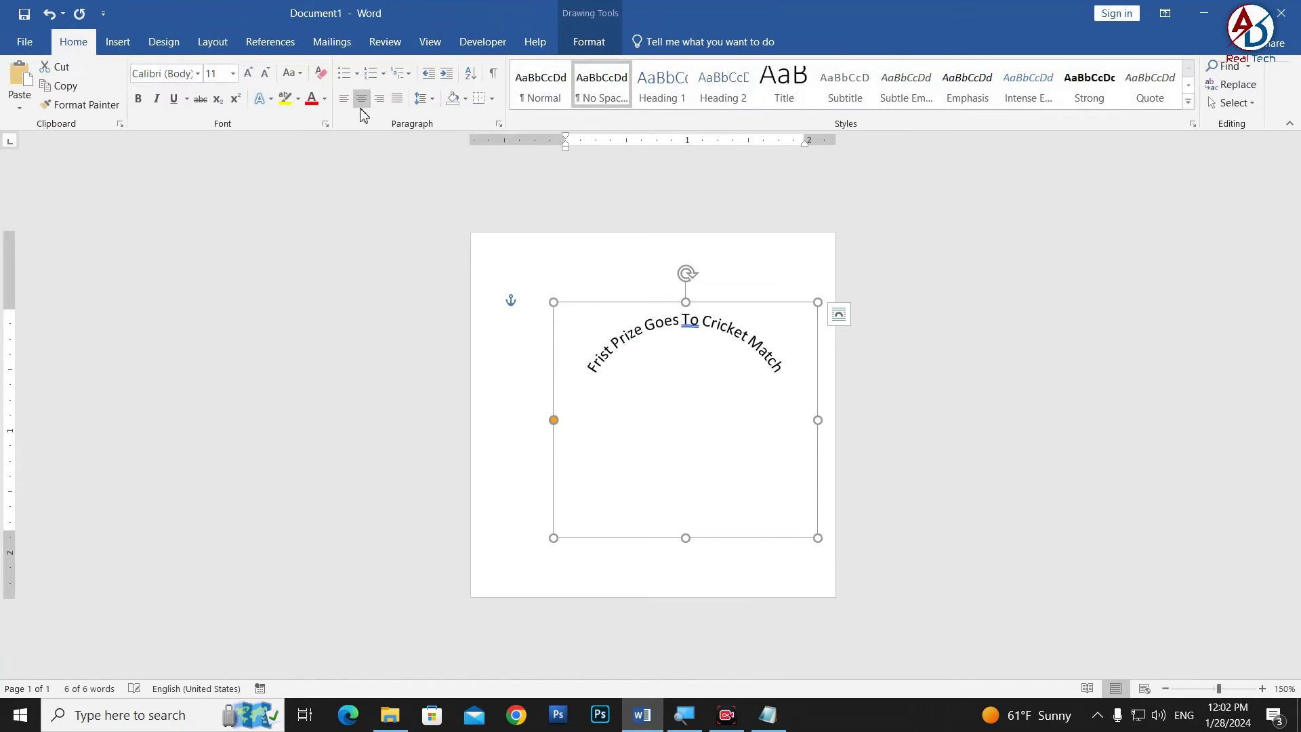
pyautogui.moveTo(607, 292); pyautogui.dragTo(566, 266)
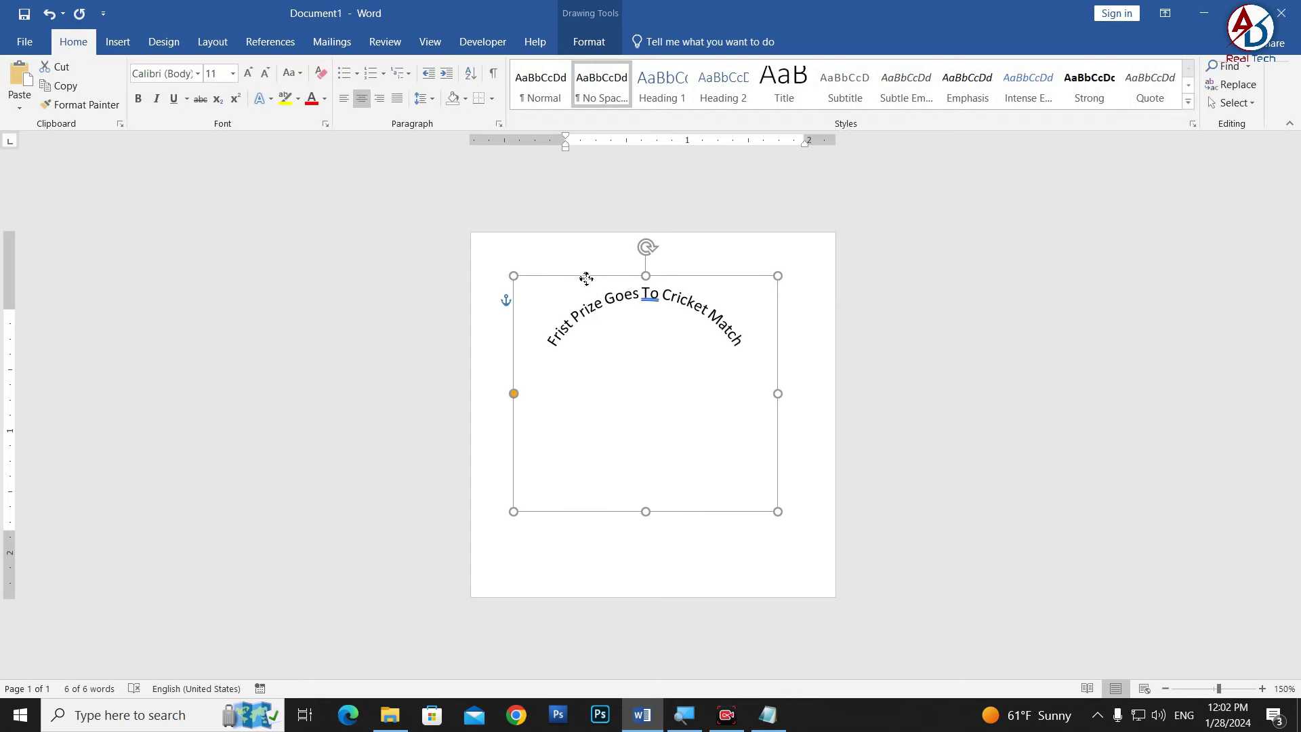
pyautogui.click(248, 73)
pyautogui.click(248, 74)
pyautogui.click(248, 73)
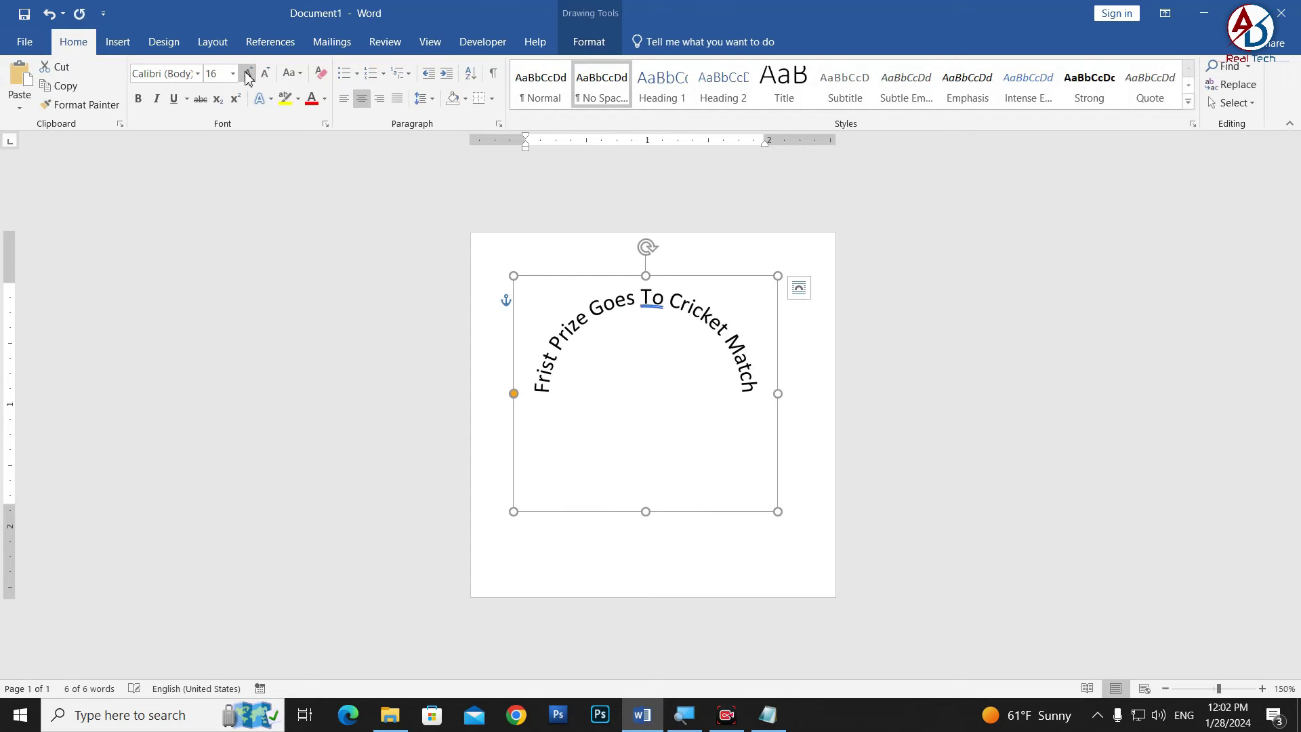
pyautogui.click(248, 73)
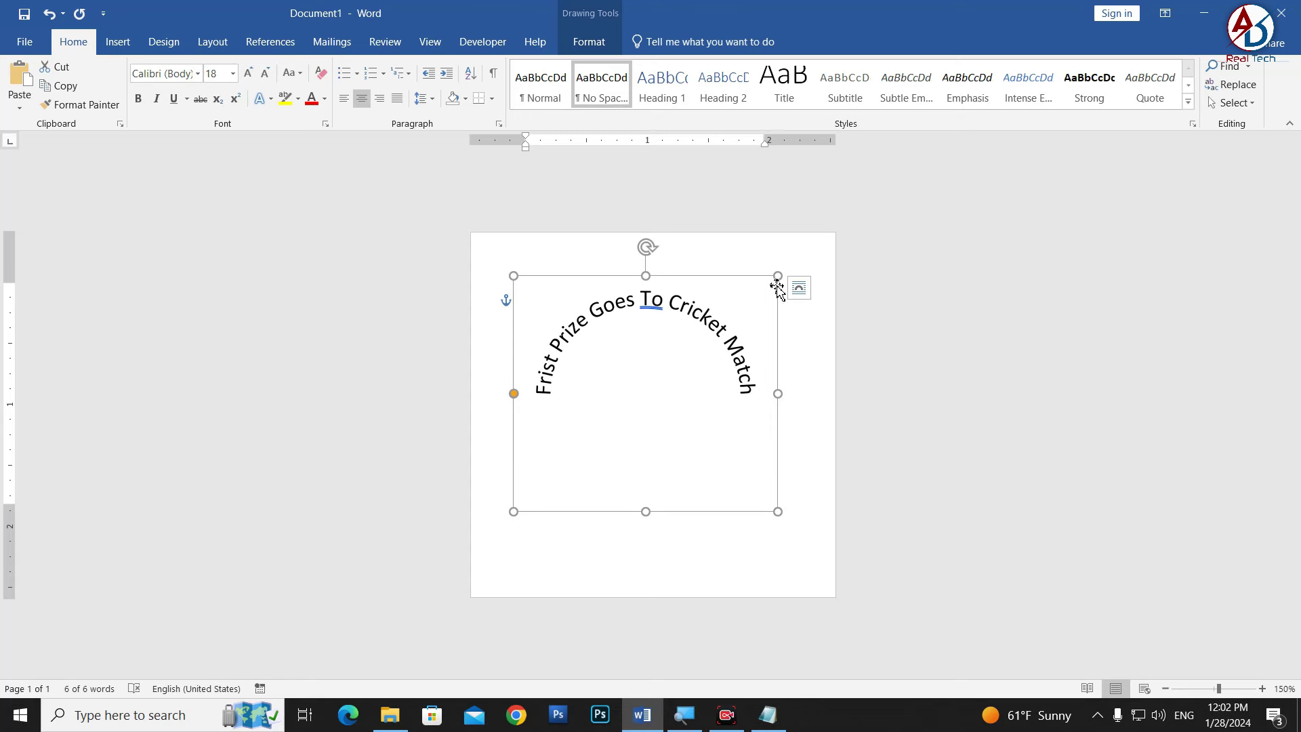
pyautogui.moveTo(778, 276); pyautogui.dragTo(804, 253)
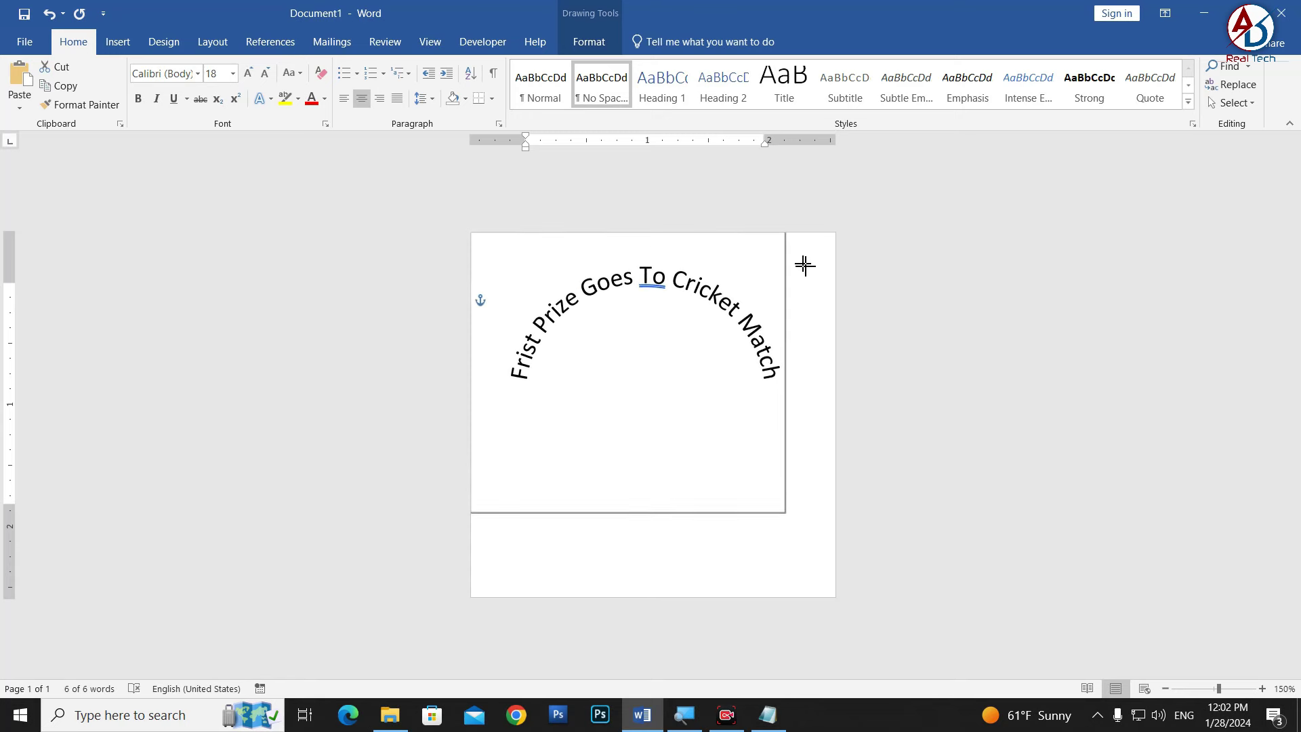
pyautogui.moveTo(755, 535); pyautogui.dragTo(754, 542)
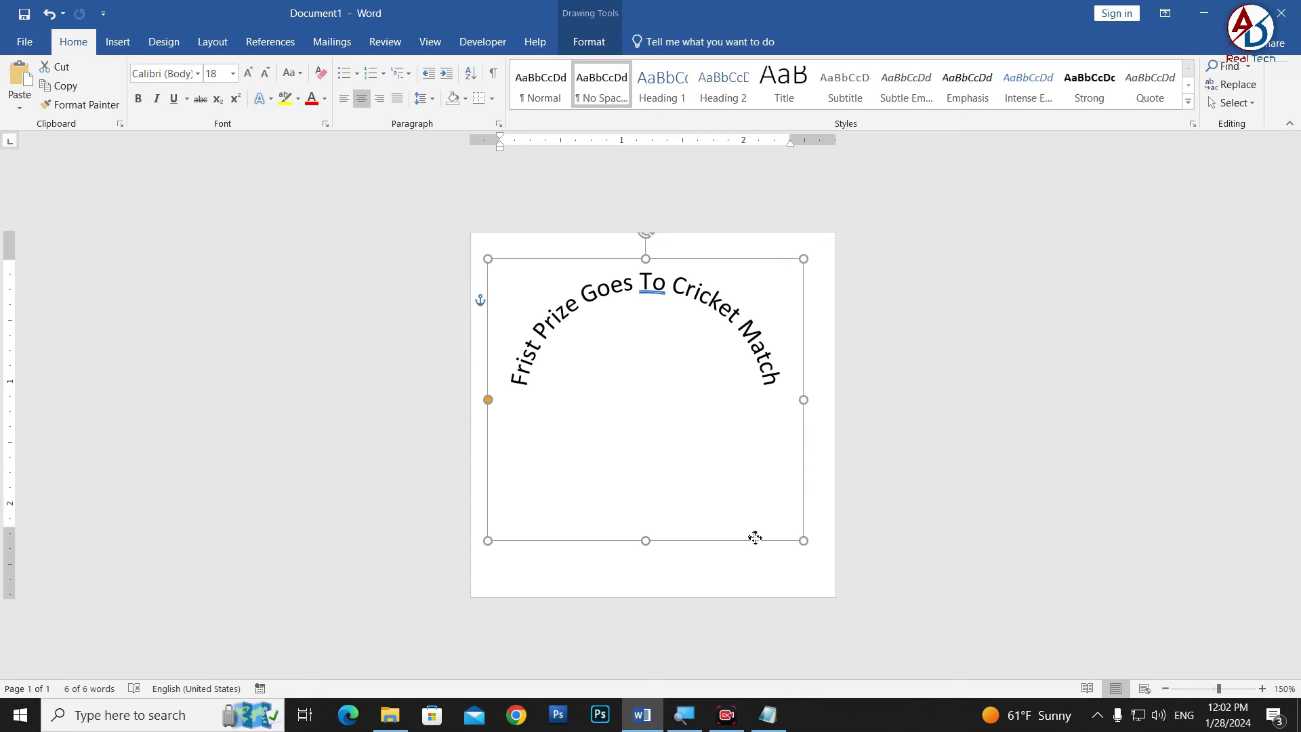
pyautogui.click(589, 42)
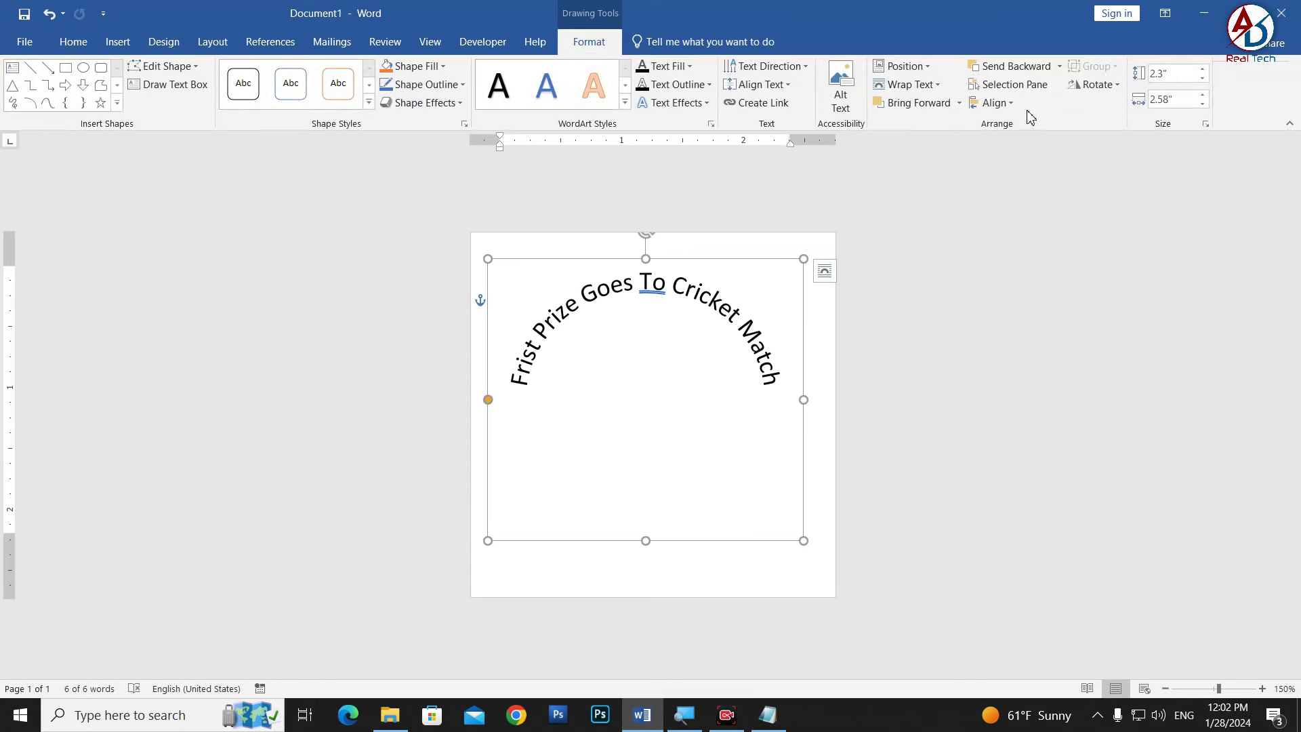
pyautogui.click(995, 103)
pyautogui.click(1026, 143)
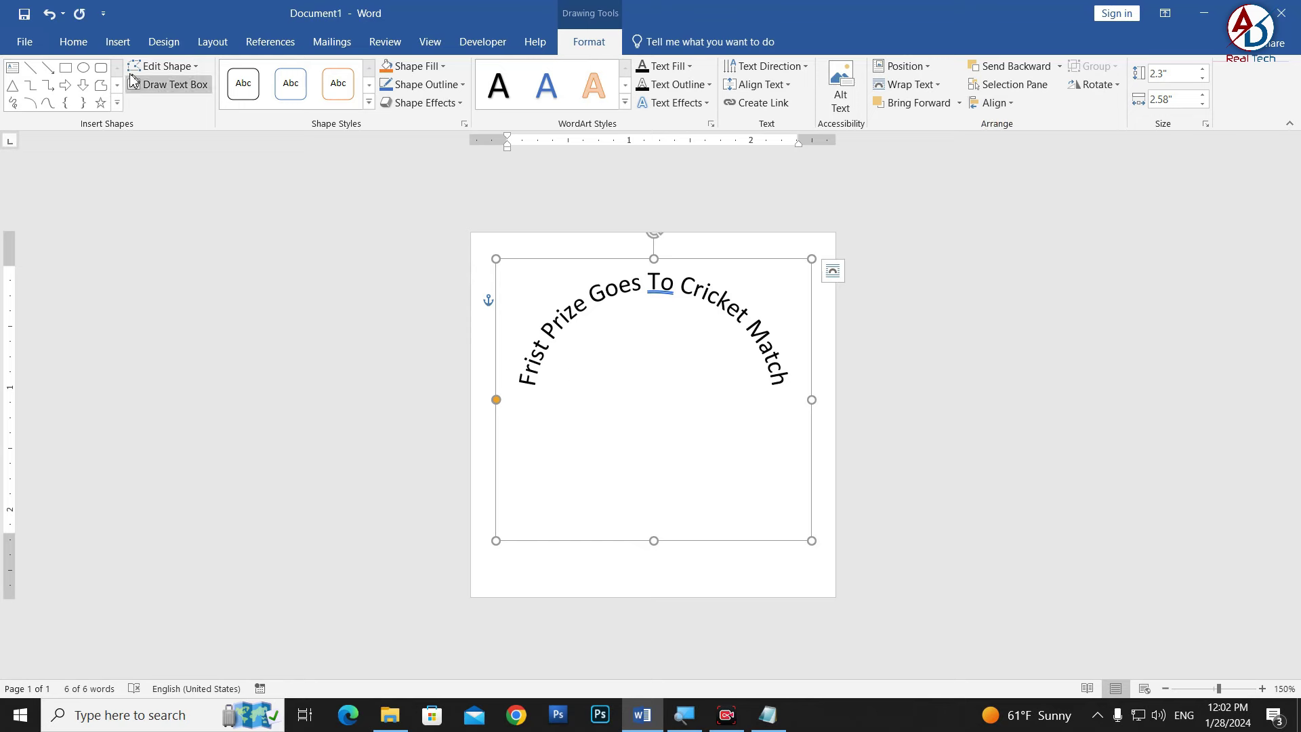
# Grow the arched text to 24 pt and lengthen the arch further down.
pyautogui.click(74, 42)
pyautogui.click(249, 74)
pyautogui.click(249, 75)
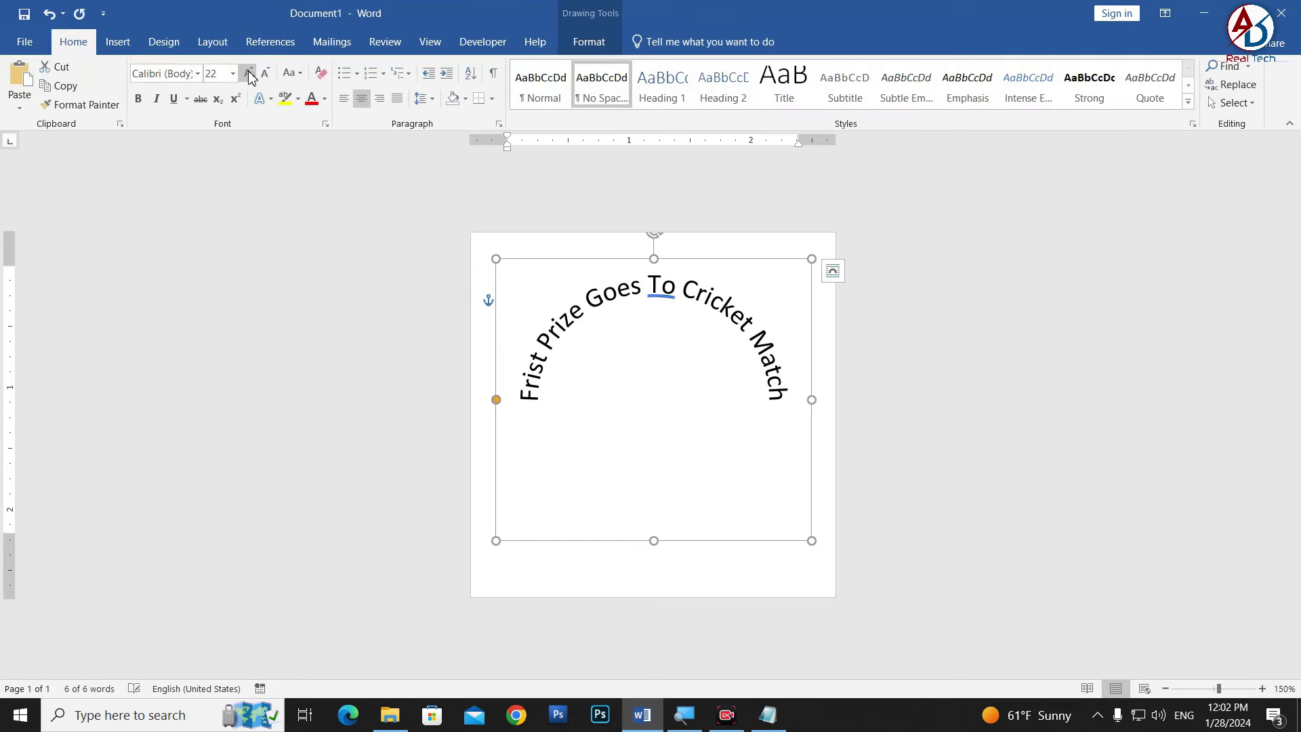
pyautogui.click(249, 75)
pyautogui.moveTo(496, 402); pyautogui.dragTo(511, 483)
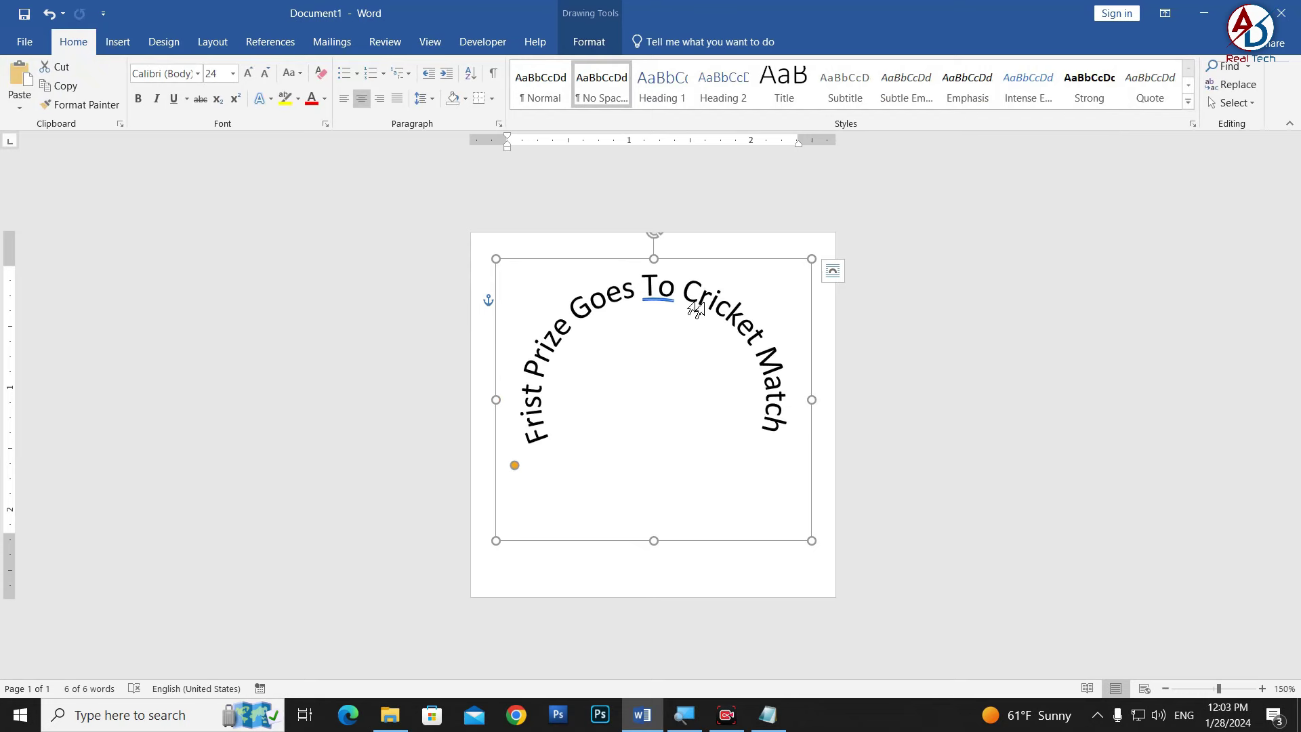
pyautogui.moveTo(811, 257); pyautogui.dragTo(833, 240)
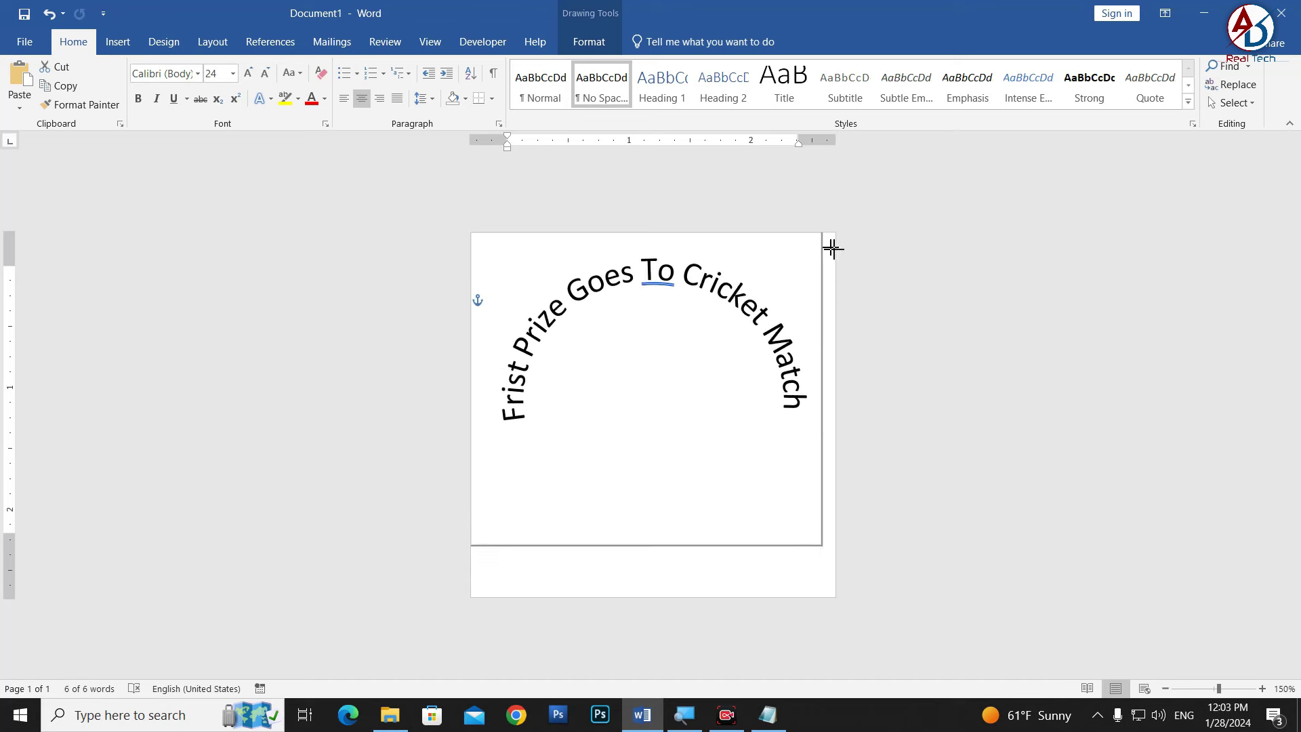
# Change the arched text to UPPERCASE and stretch the box's bottom edge down.
pyautogui.tripleClick(756, 305)
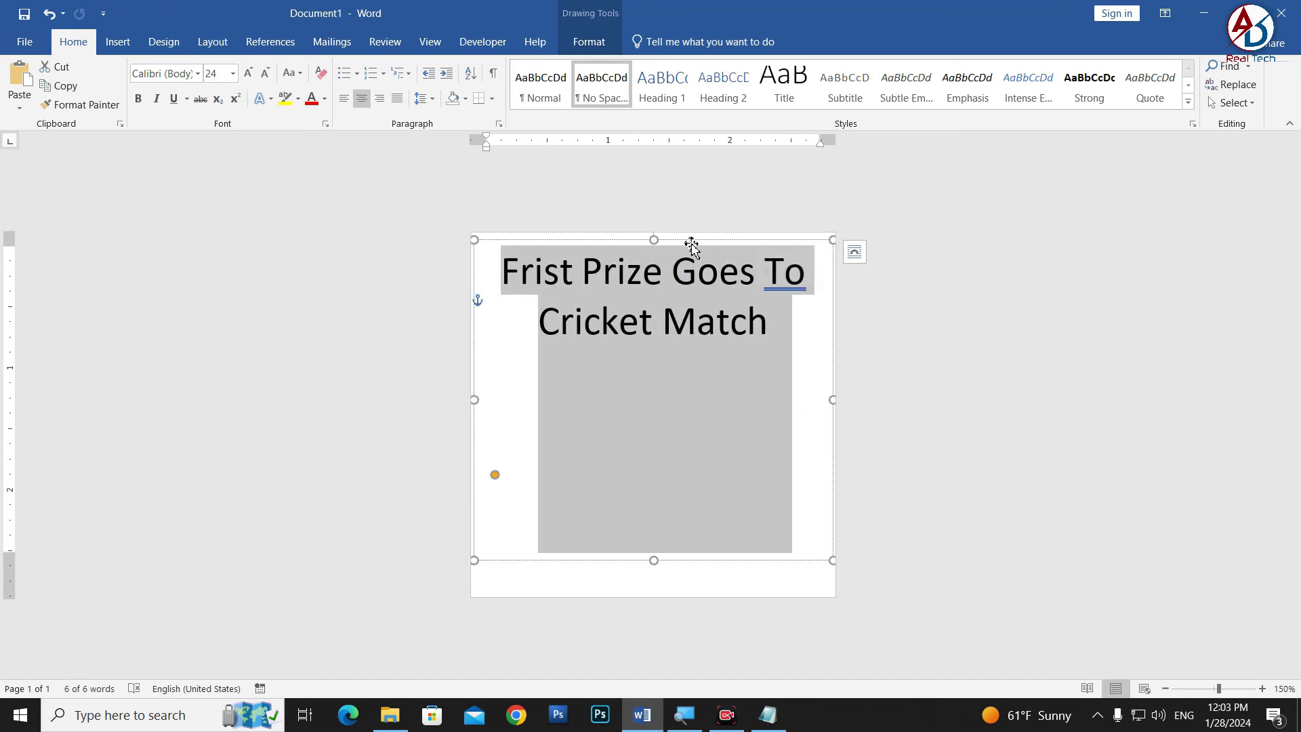
pyautogui.click(301, 73)
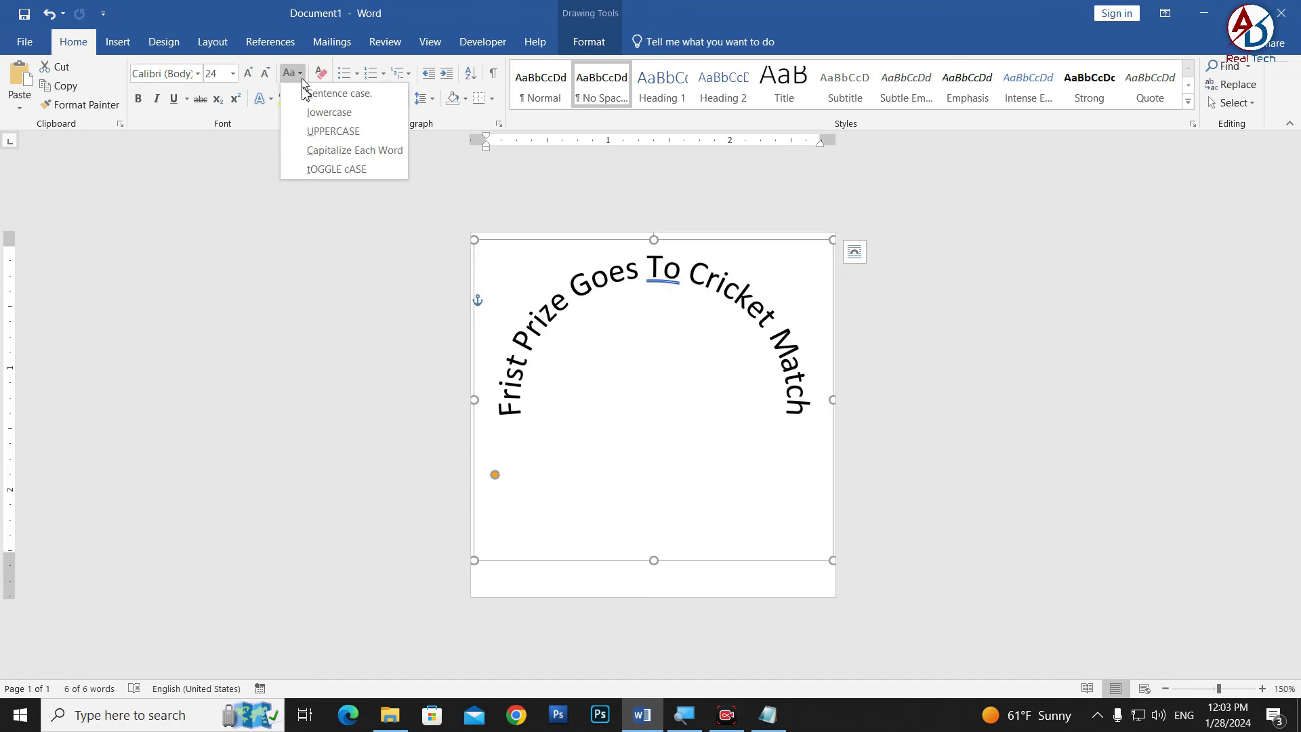
pyautogui.click(332, 132)
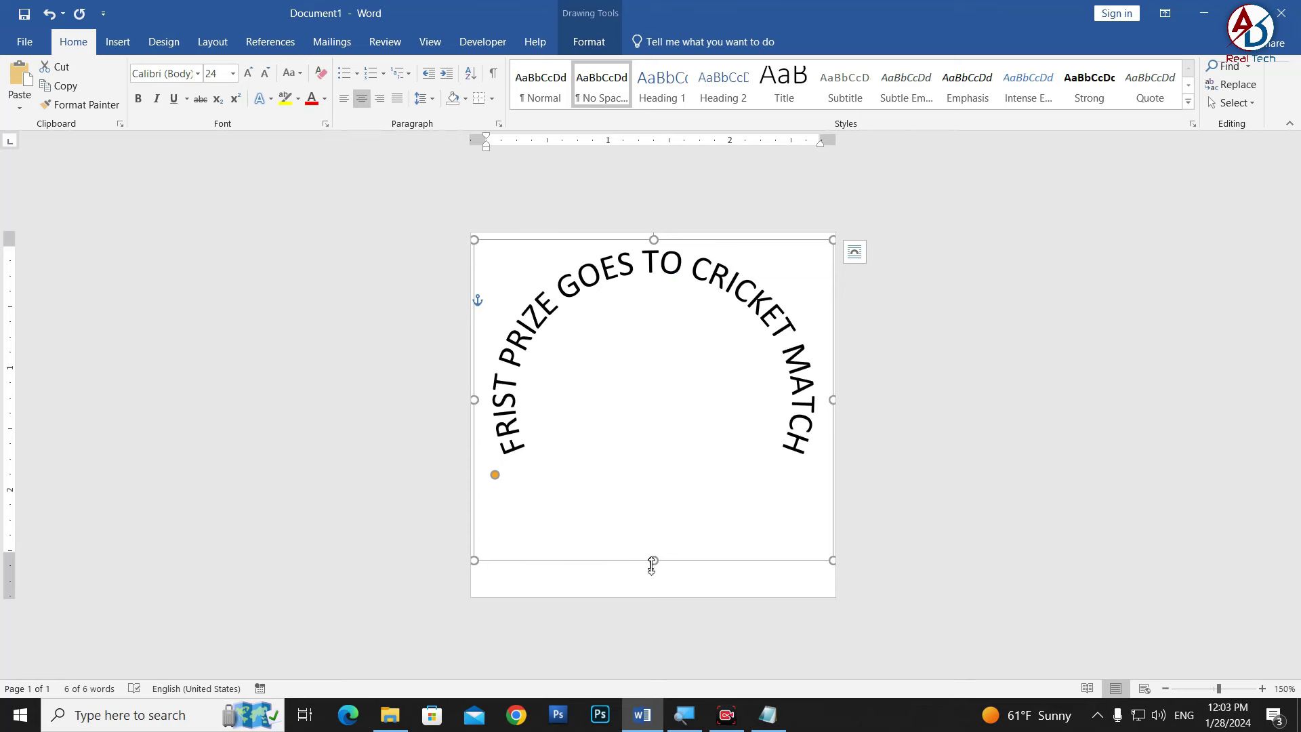
pyautogui.moveTo(651, 565); pyautogui.dragTo(653, 597)
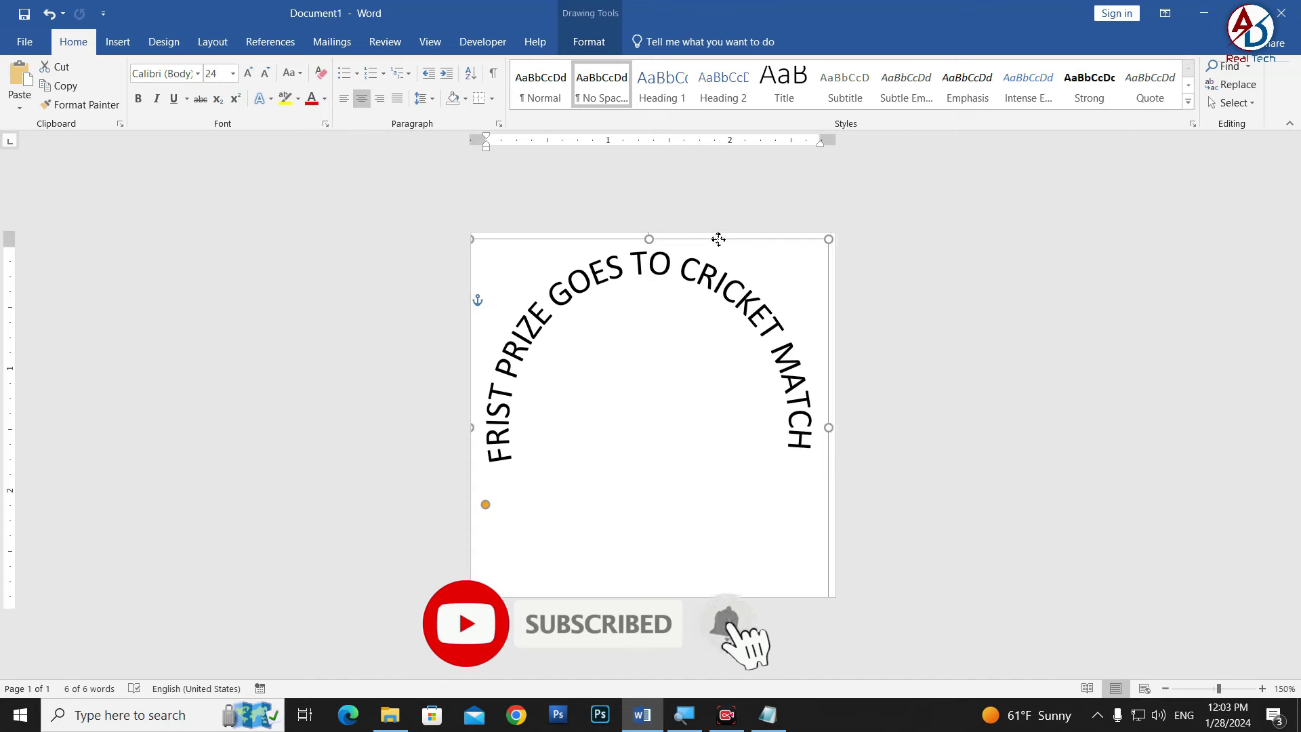
# Draw an Arc shape inside the arched lettering.
pyautogui.click(915, 370)
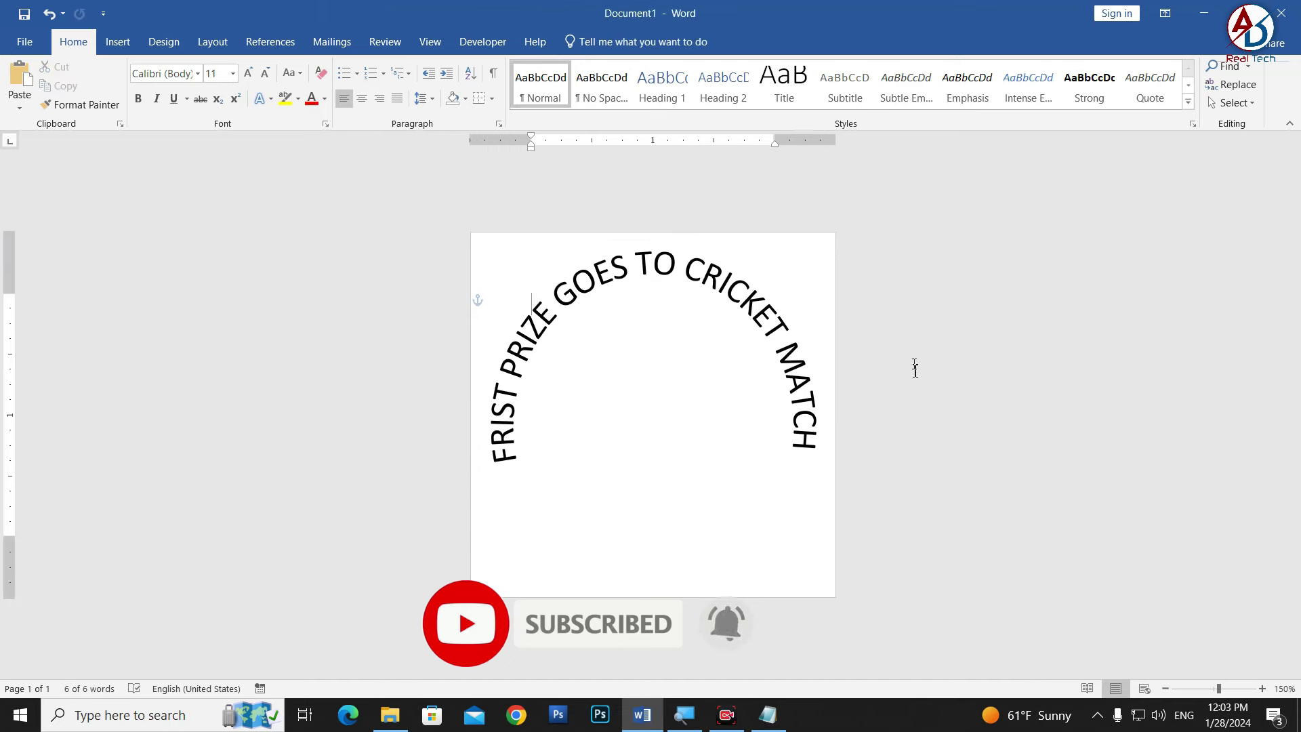
pyautogui.click(118, 42)
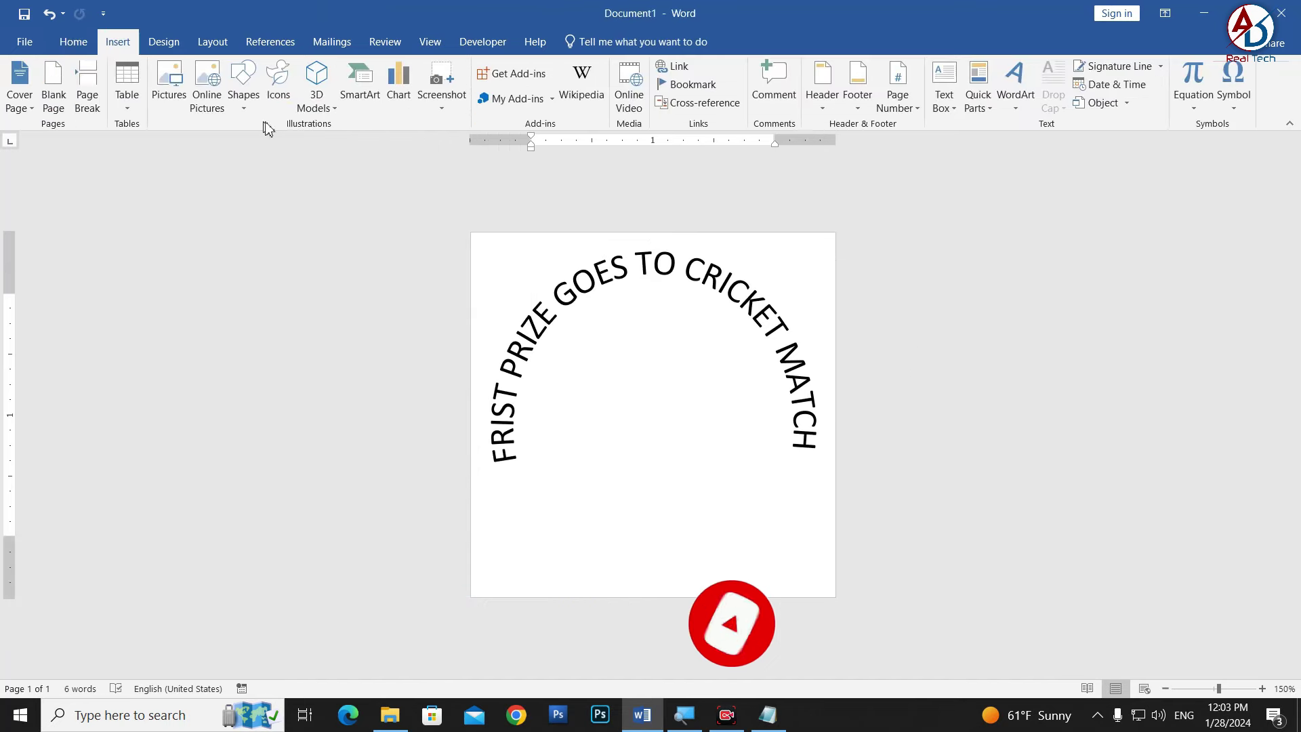
pyautogui.click(245, 98)
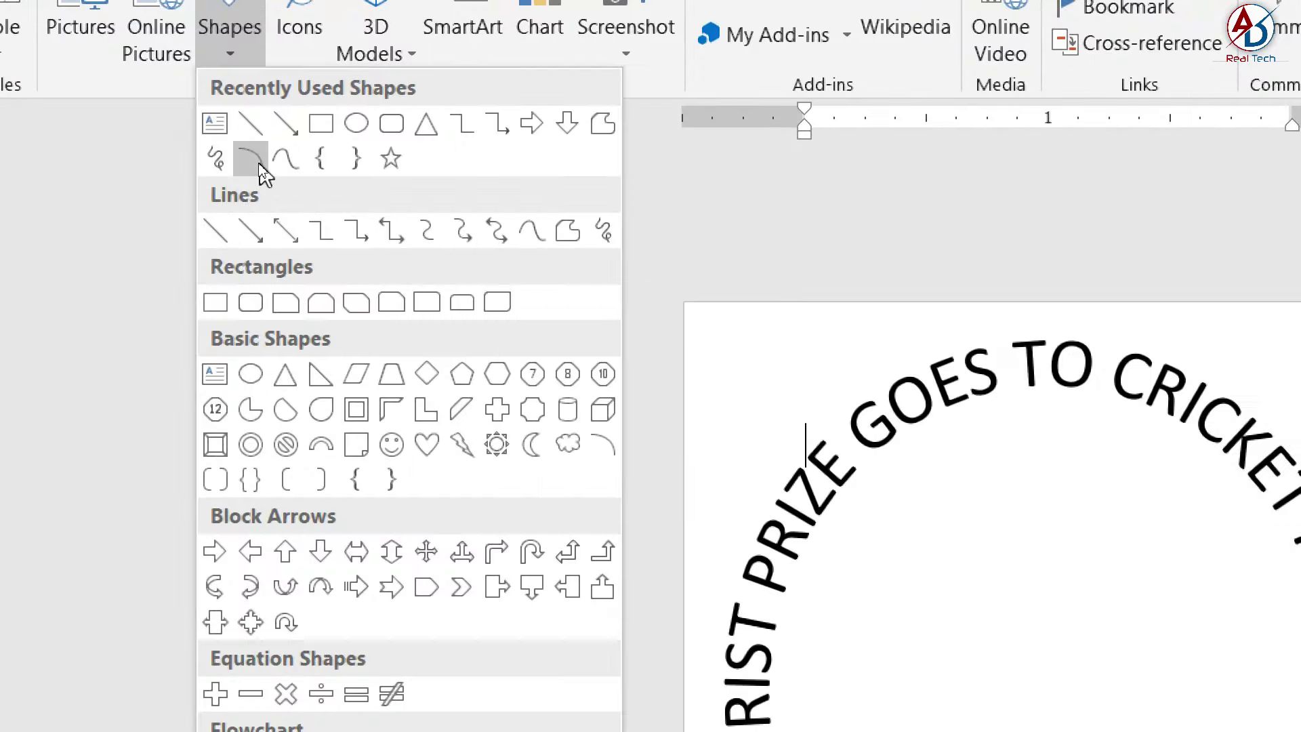
pyautogui.click(258, 165)
pyautogui.moveTo(590, 400); pyautogui.dragTo(756, 515)
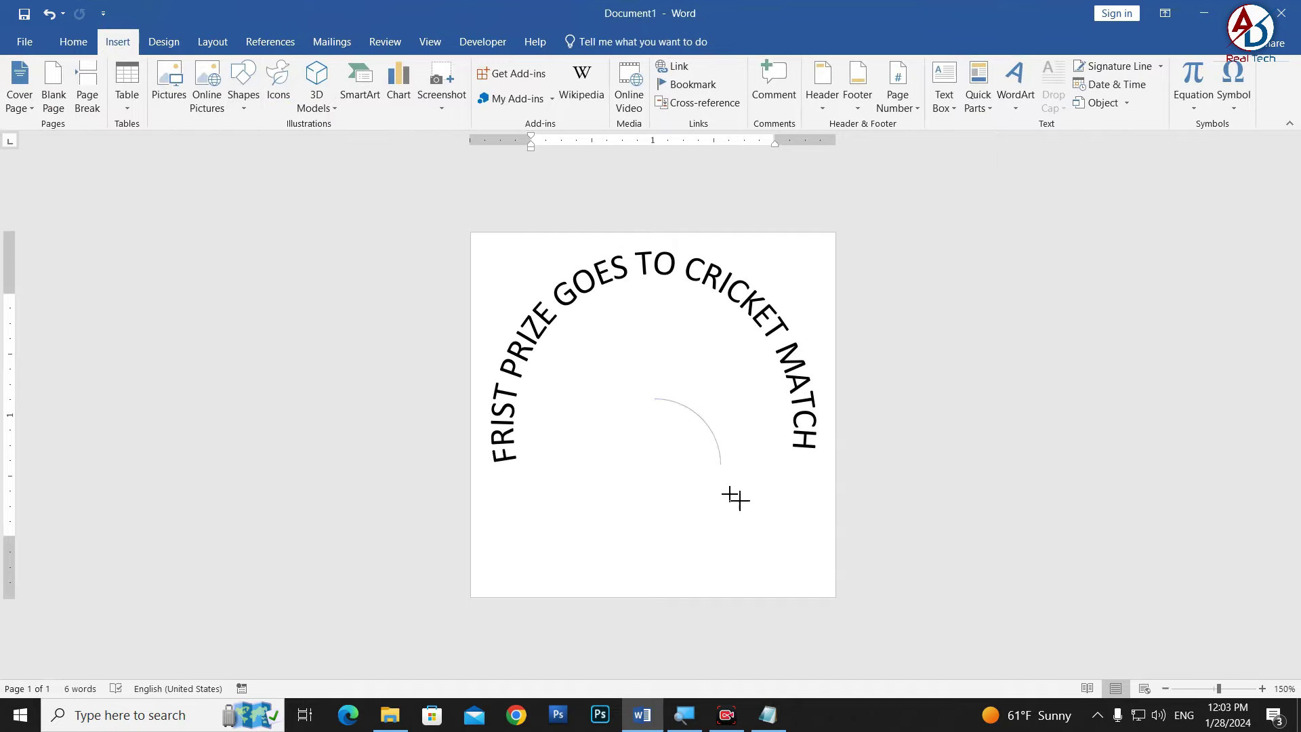
# Move the arc under the text, enlarge it to about 2 inches, and extend both ends downward.
pyautogui.moveTo(718, 404)
pyautogui.mouseDown()
pyautogui.moveTo(708, 370)
pyautogui.moveTo(551, 462)
pyautogui.mouseUp()
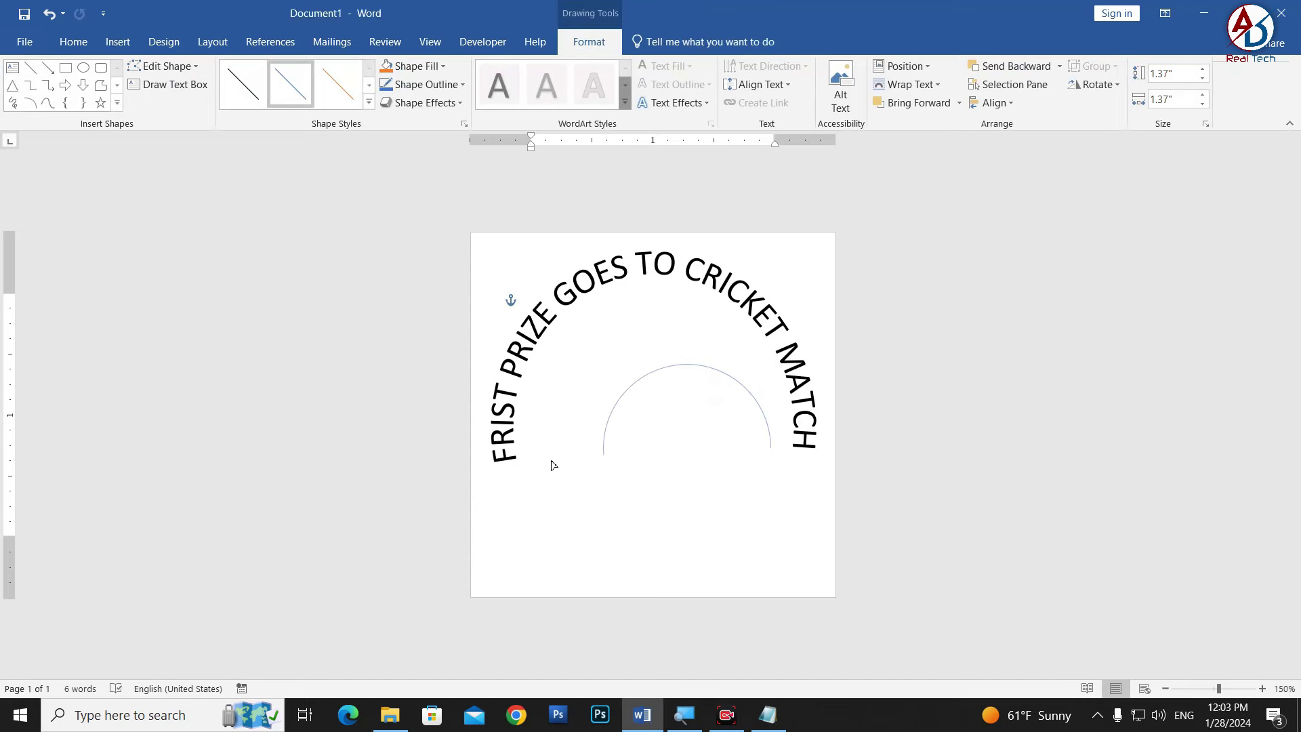
pyautogui.moveTo(771, 364)
pyautogui.mouseDown()
pyautogui.moveTo(812, 324)
pyautogui.moveTo(706, 293)
pyautogui.mouseUp()
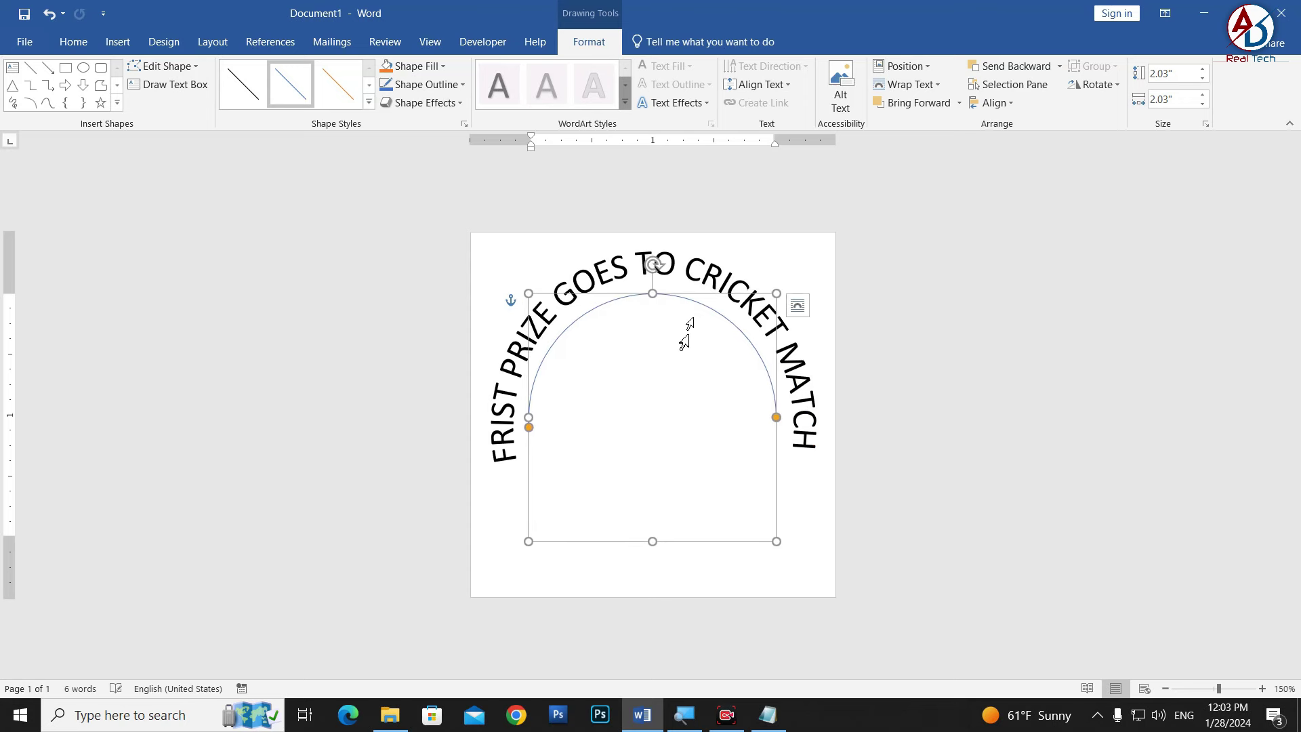
pyautogui.moveTo(533, 429); pyautogui.dragTo(537, 459)
pyautogui.moveTo(778, 422); pyautogui.dragTo(776, 451)
pyautogui.moveTo(538, 461); pyautogui.dragTo(535, 453)
# Give the arc a thicker outline weight.
pyautogui.click(426, 86)
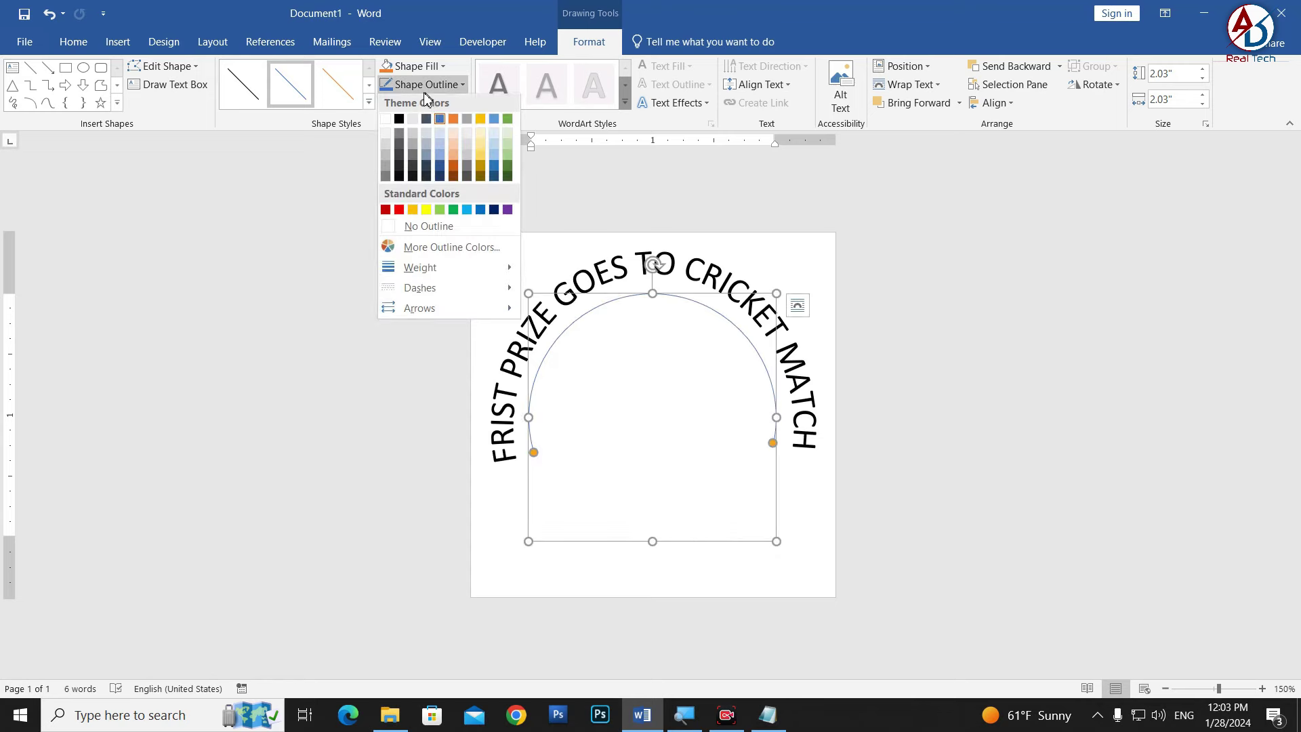
pyautogui.moveTo(420, 270)
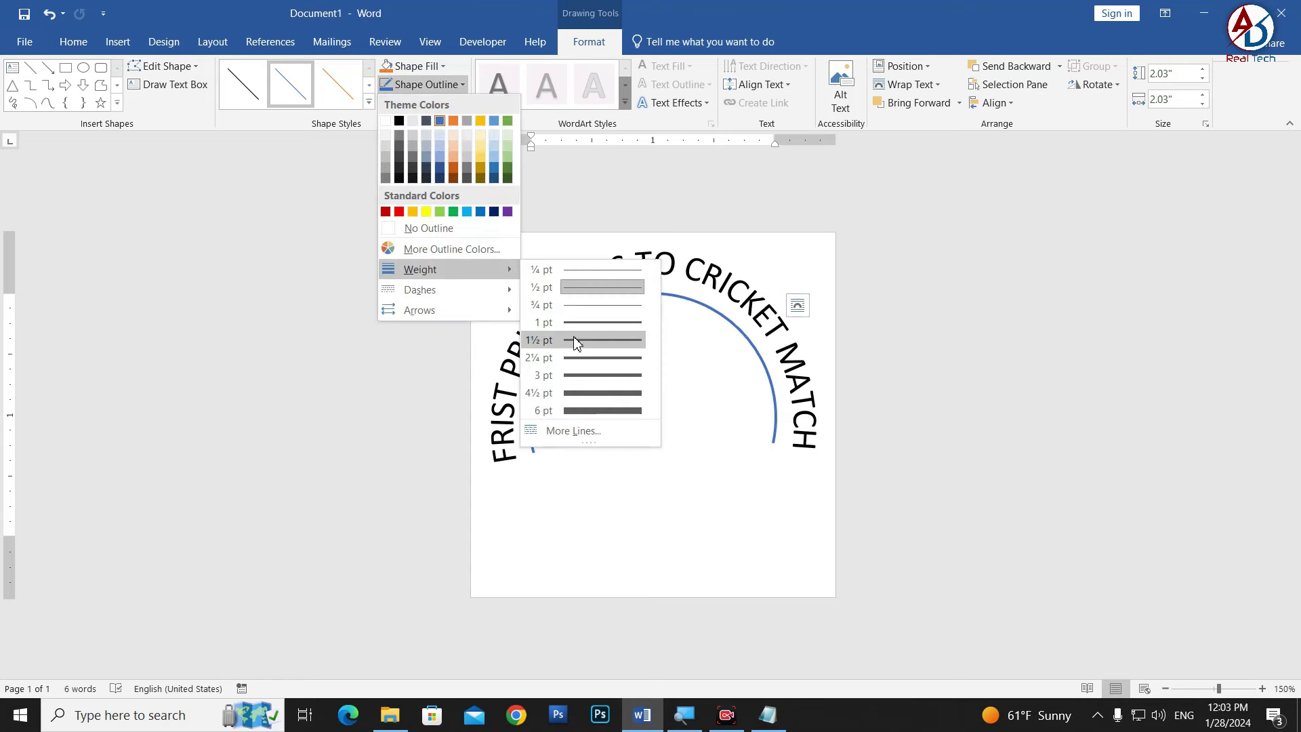
pyautogui.click(573, 323)
pyautogui.moveTo(668, 262); pyautogui.dragTo(707, 252)
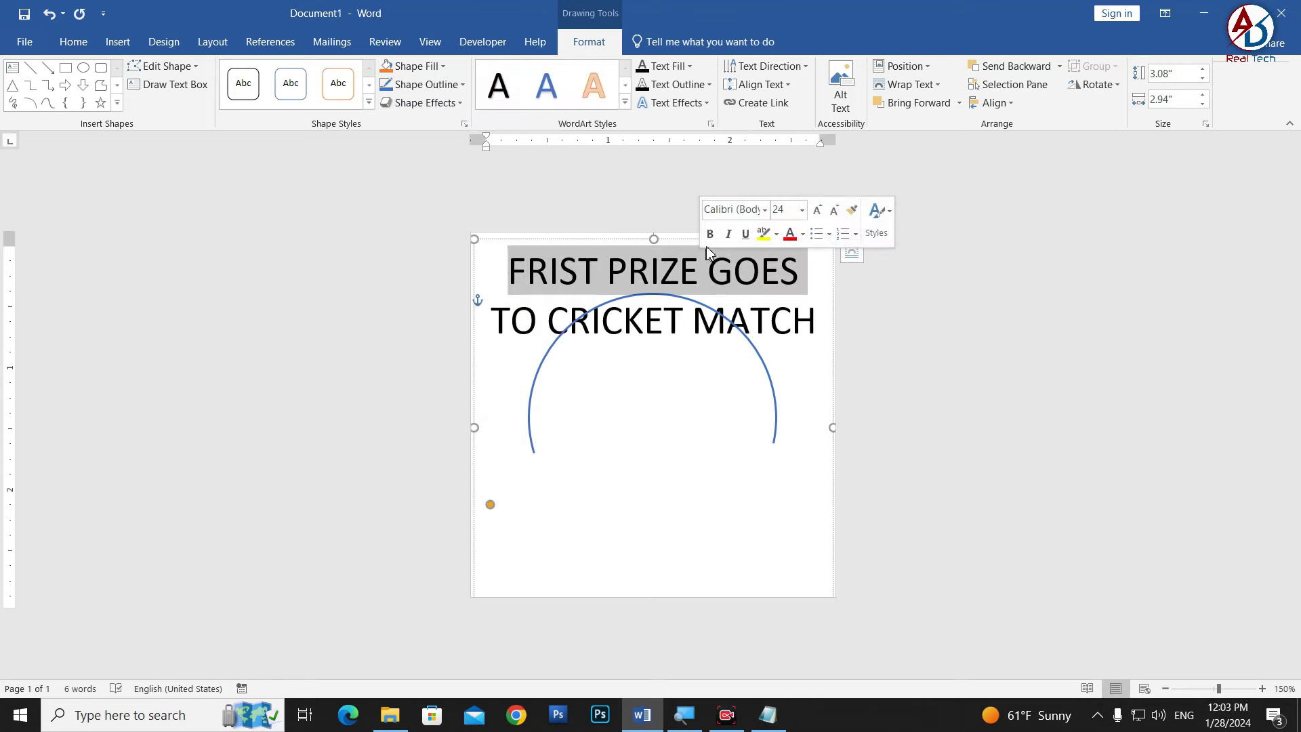
# Make the arched 'FRIST PRIZE GOES TO CRICKET MATCH' text blue and bold.
pyautogui.click(668, 239)
pyautogui.click(676, 66)
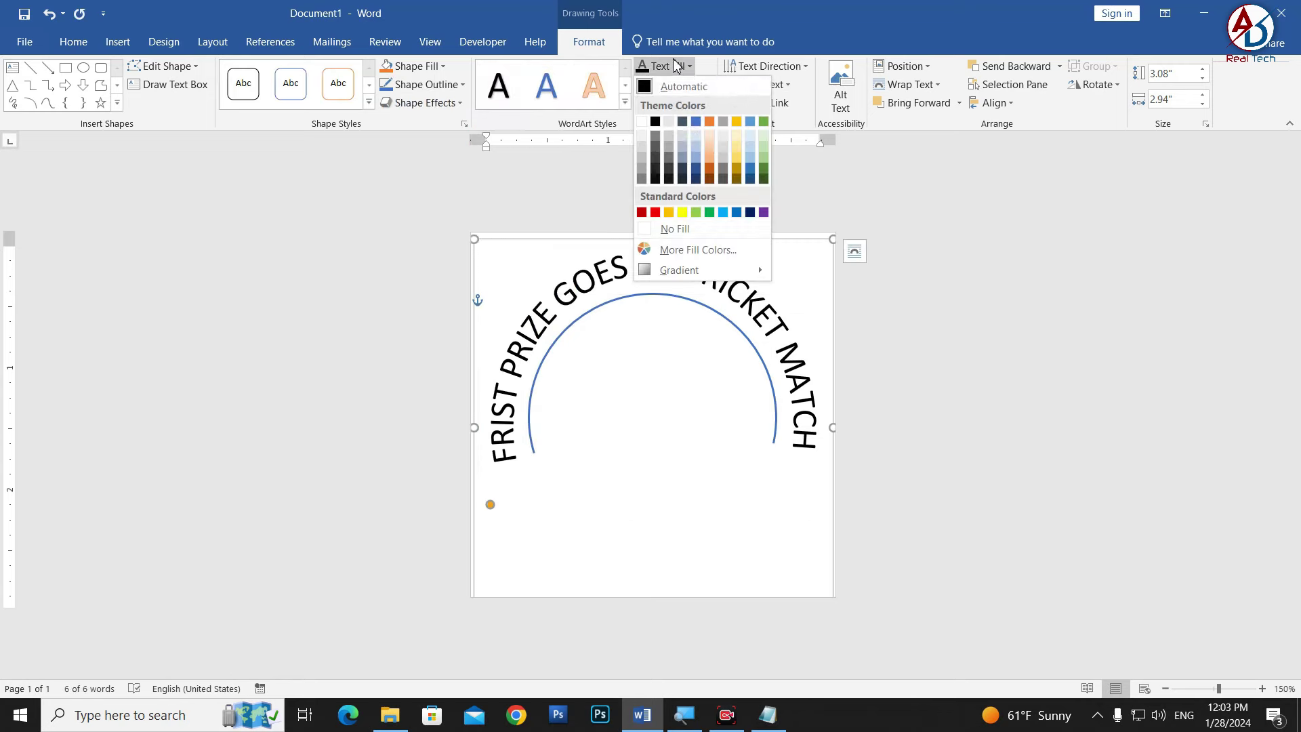
pyautogui.click(736, 212)
pyautogui.click(73, 42)
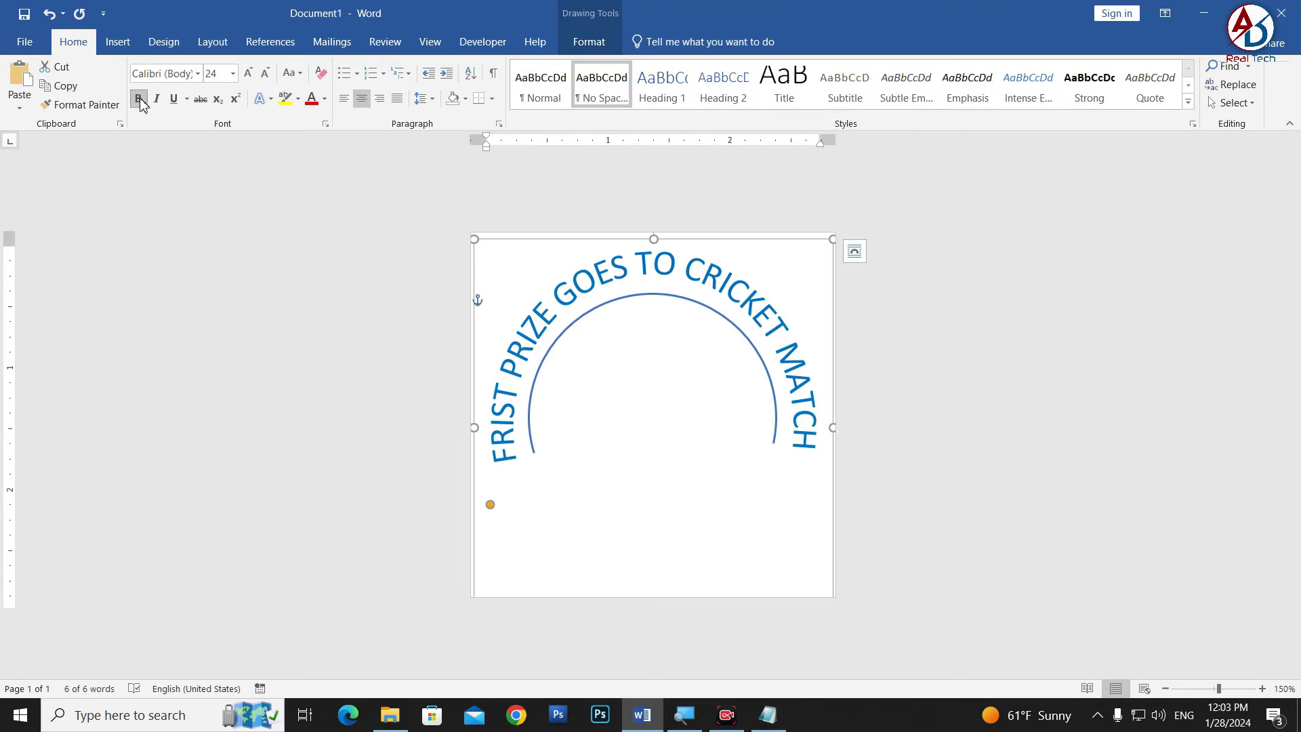
pyautogui.click(139, 99)
pyautogui.click(944, 470)
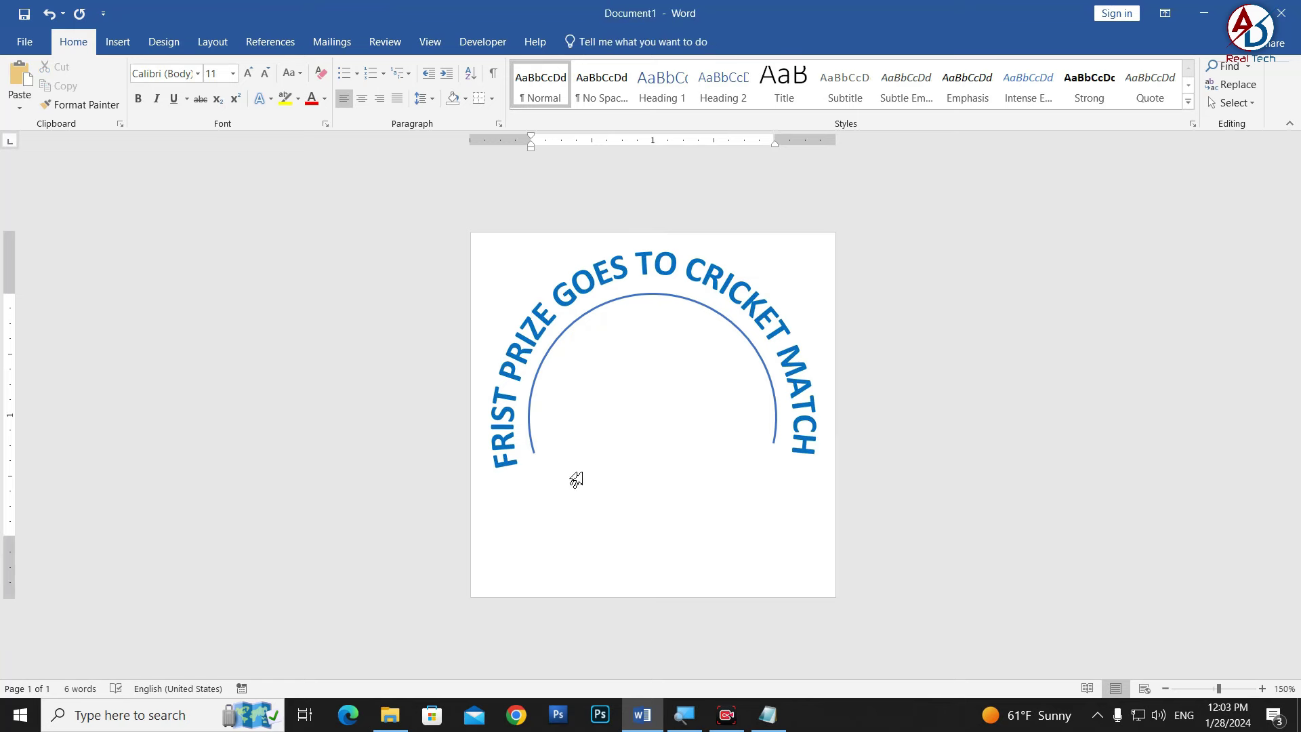
pyautogui.scroll(-6, 605, 475)
pyautogui.scroll(4, 691, 487)
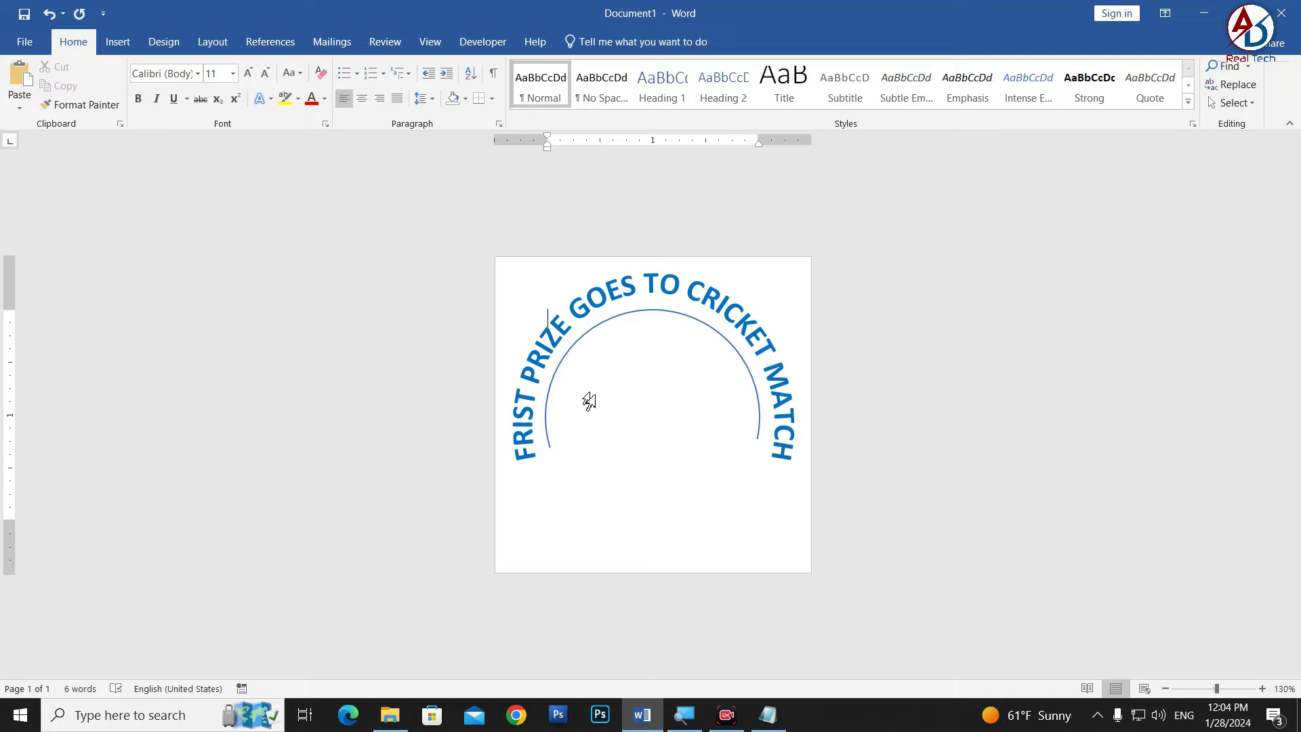
# Insert the 'institute Logo design' picture from New Volume (D:).
pyautogui.click(115, 46)
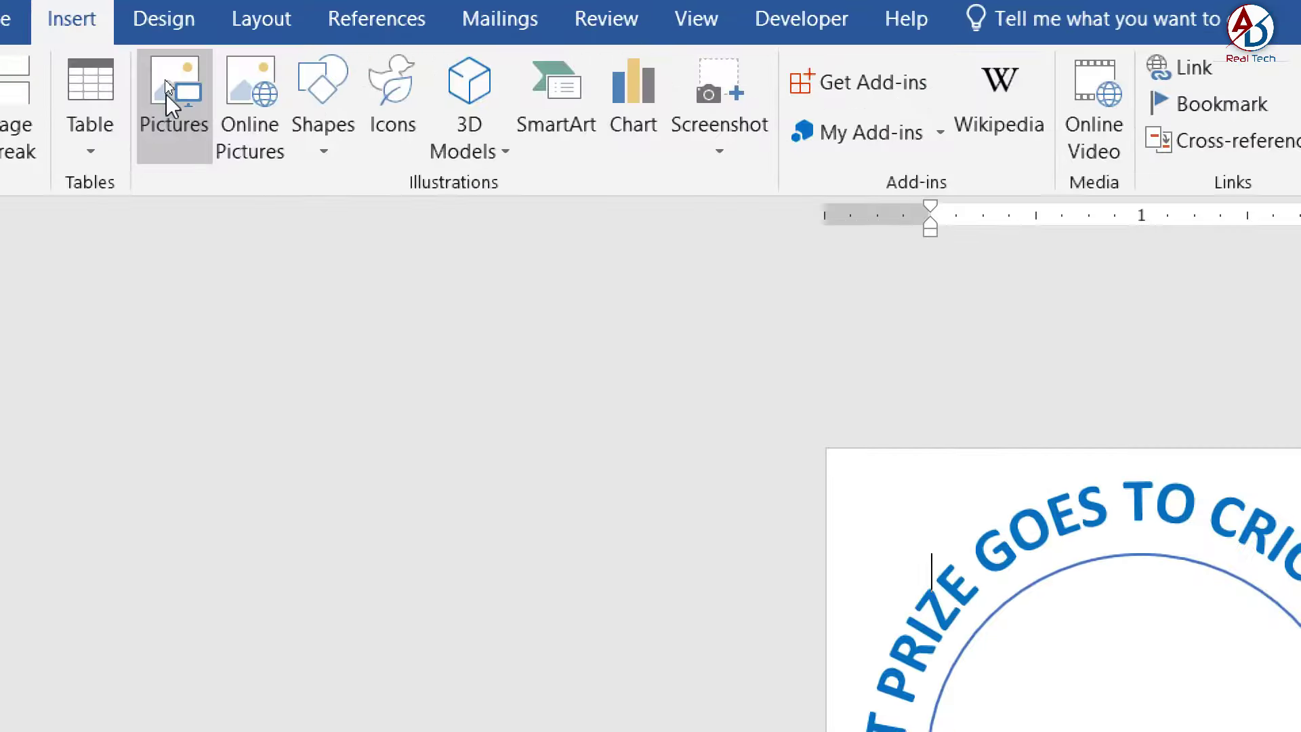
pyautogui.click(169, 82)
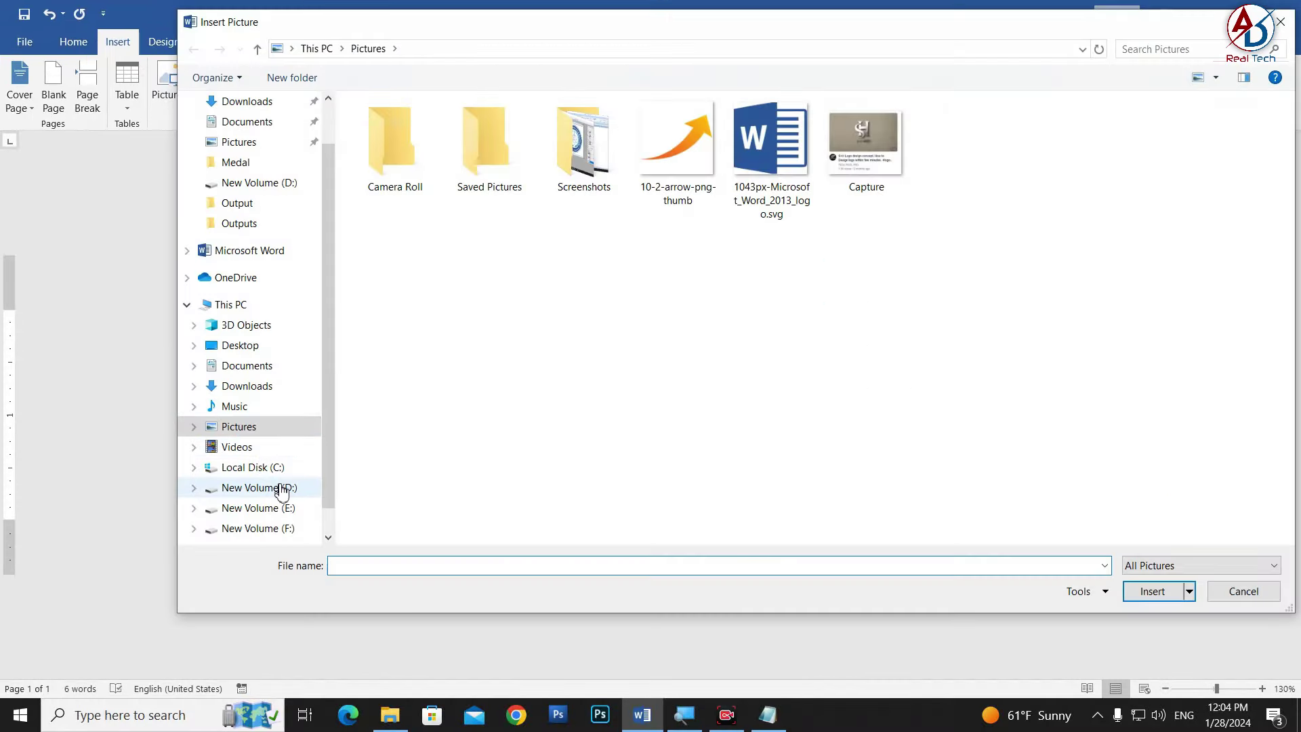
pyautogui.click(263, 490)
pyautogui.scroll(-3, 813, 414)
pyautogui.scroll(-5, 816, 414)
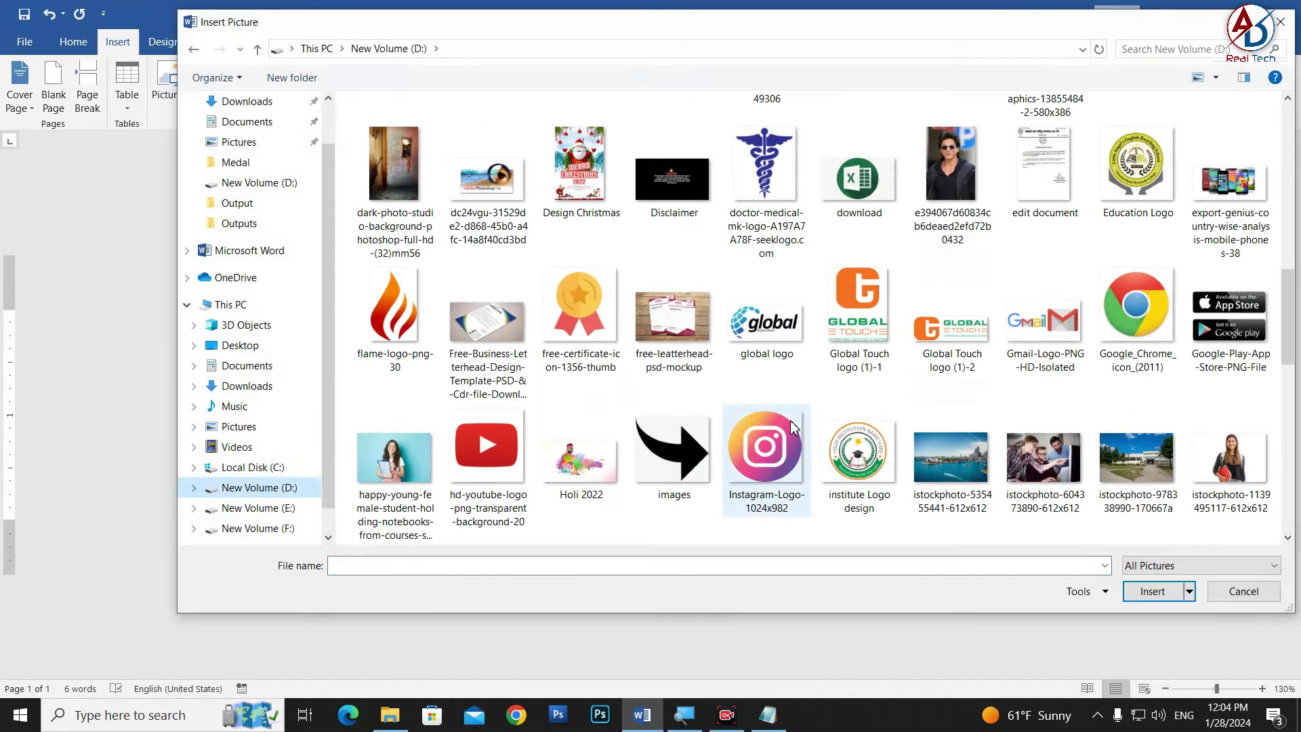
pyautogui.click(864, 465)
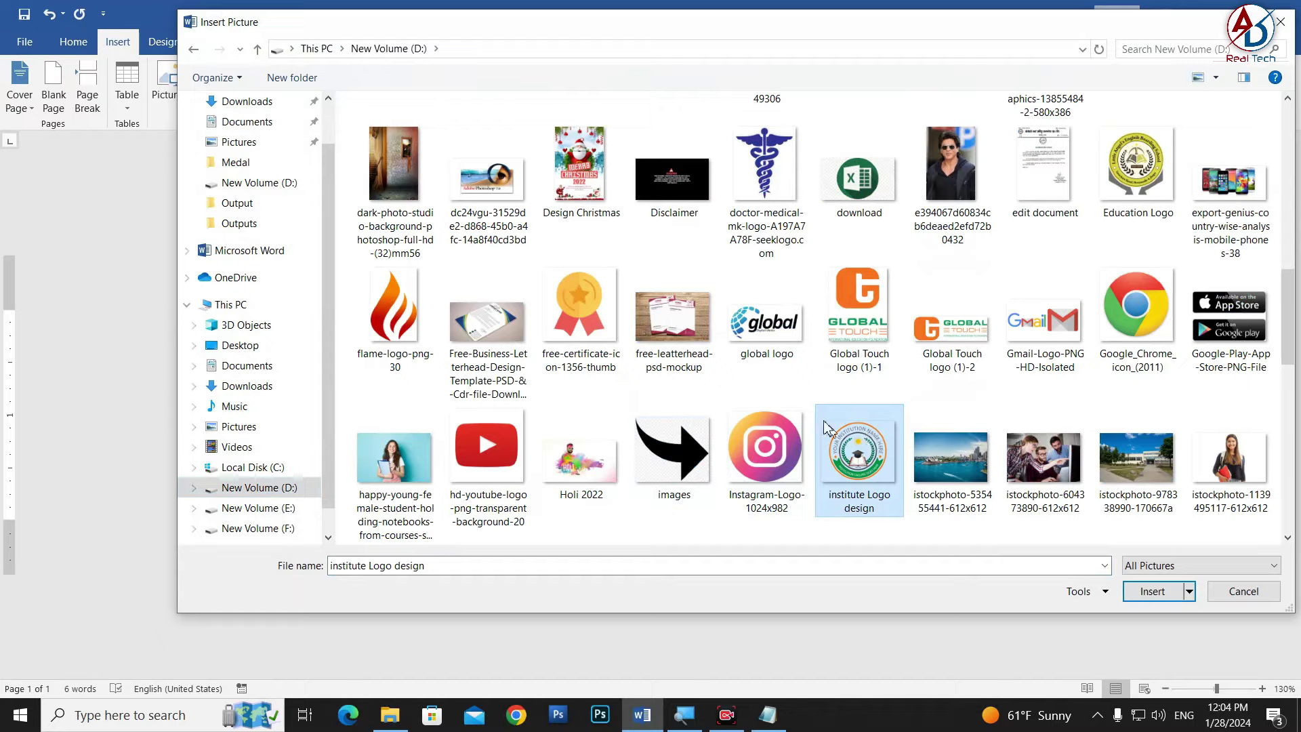
pyautogui.moveTo(860, 460)
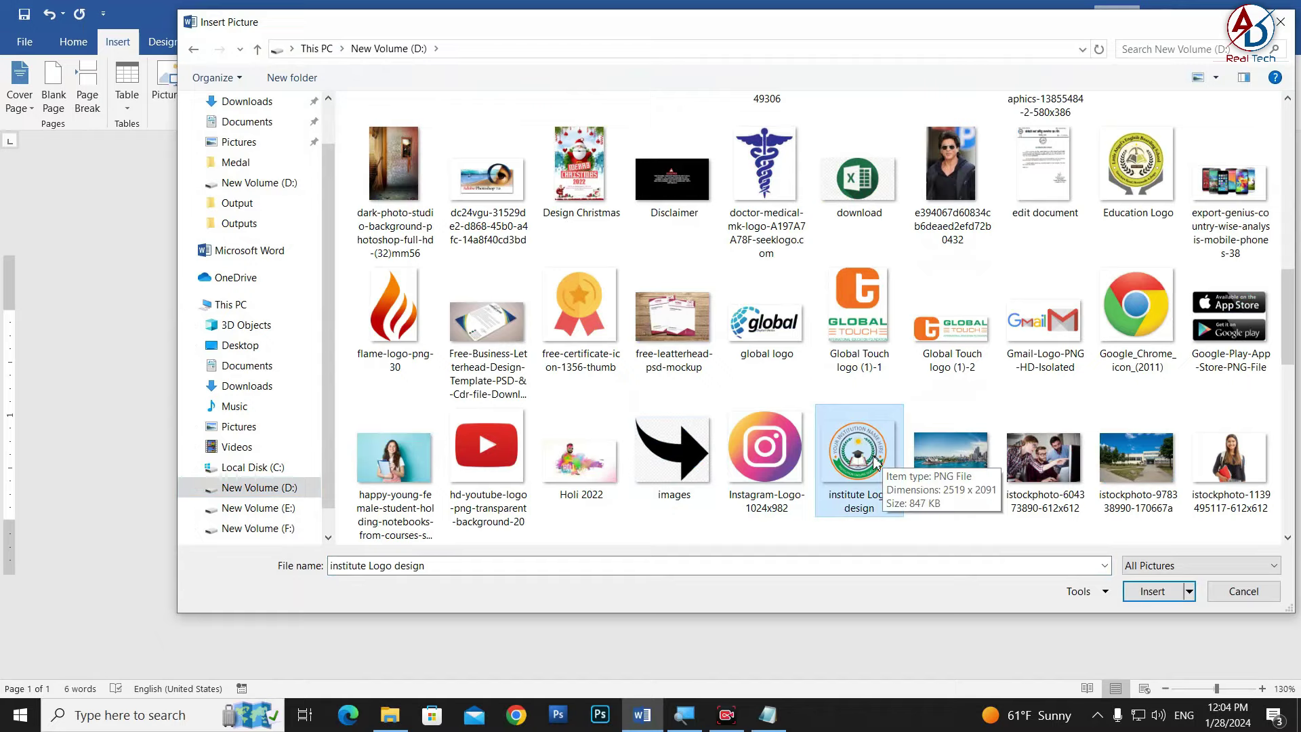
pyautogui.click(1152, 591)
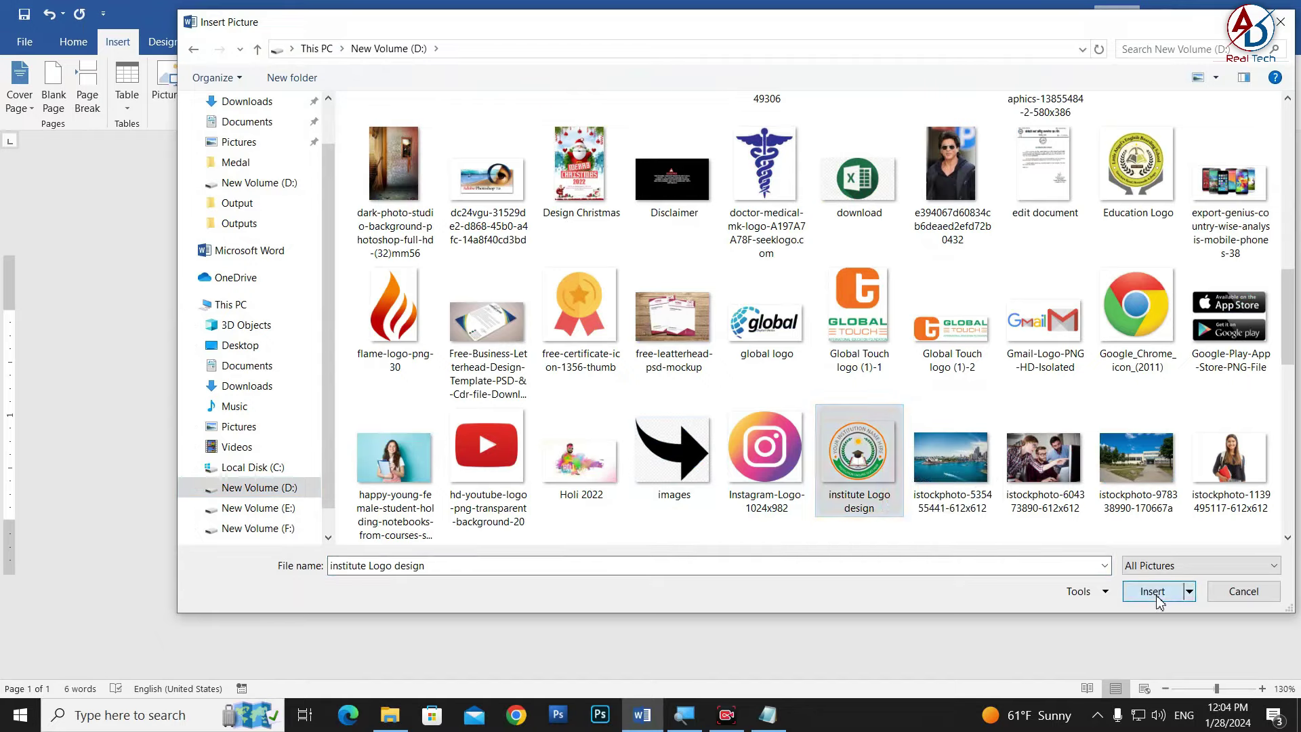
# Set the logo to In Front of Text and resize it to 1.9" x 2.29", centred in the arc.
pyautogui.click(856, 88)
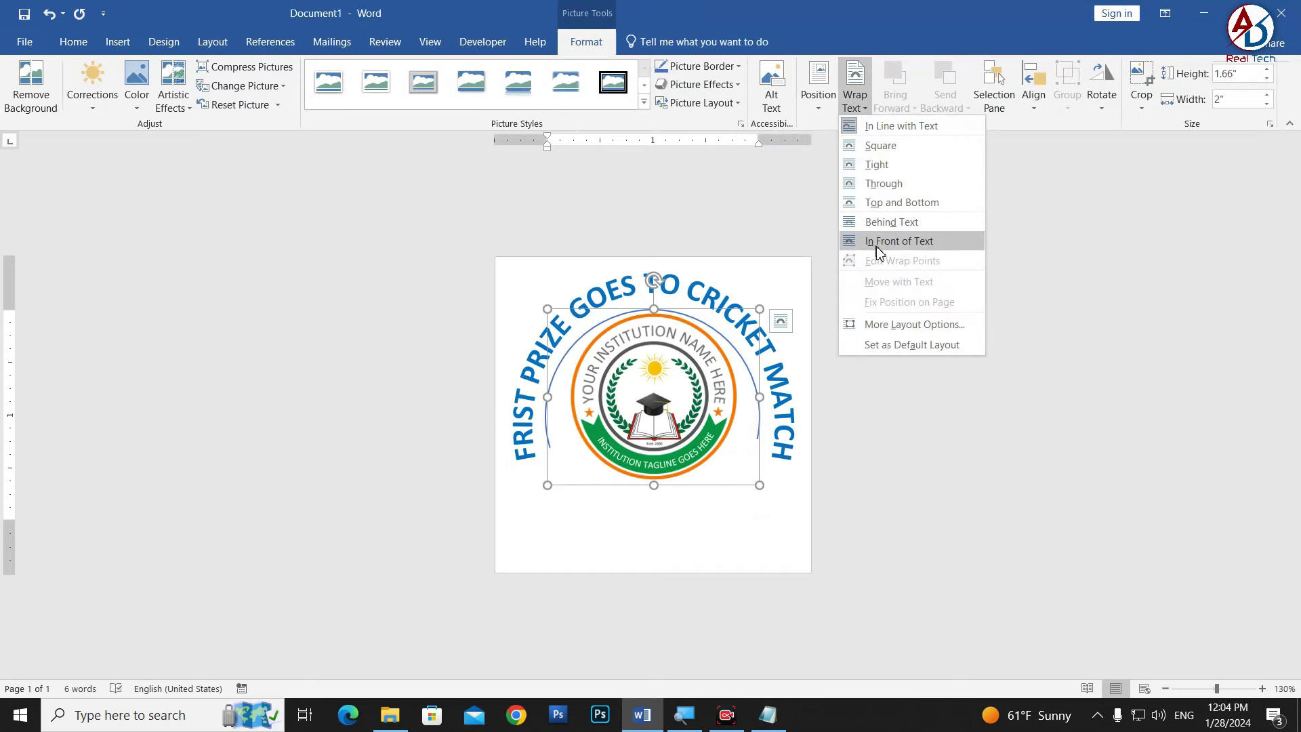
pyautogui.click(881, 242)
pyautogui.moveTo(704, 412); pyautogui.dragTo(703, 436)
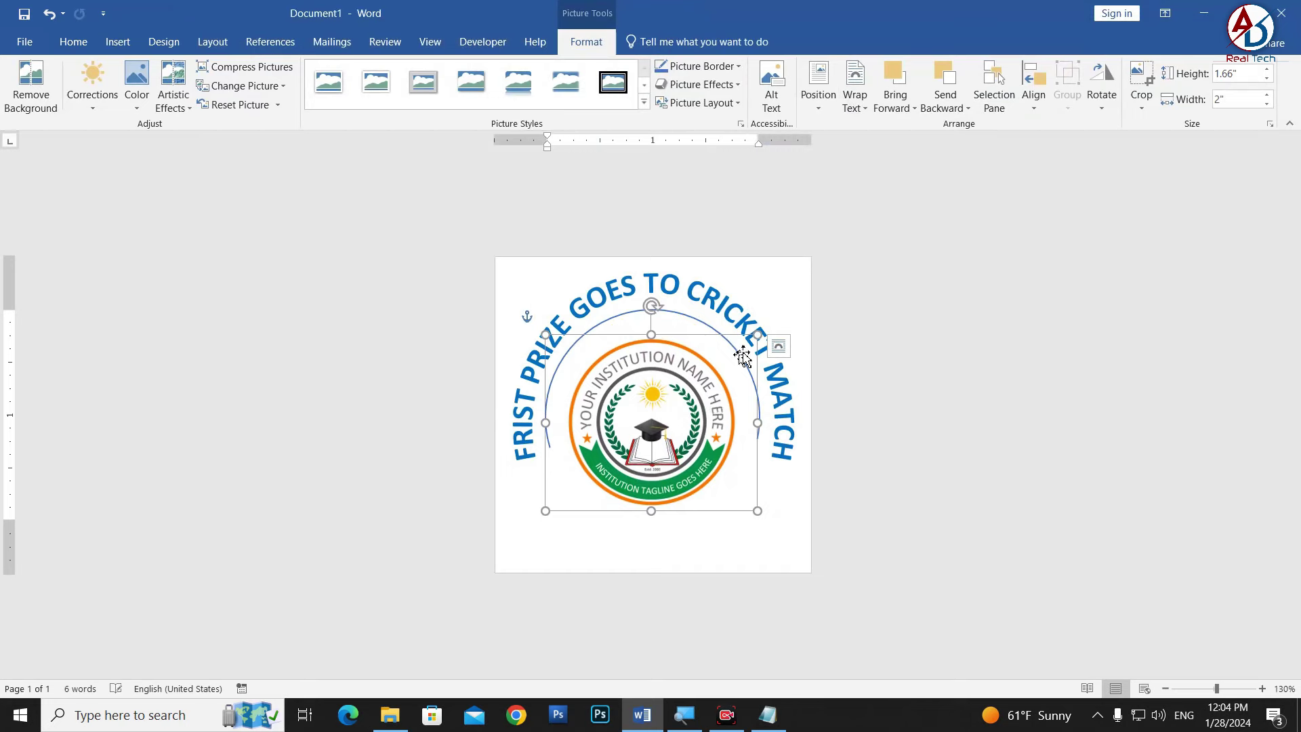
pyautogui.moveTo(757, 334); pyautogui.dragTo(772, 322)
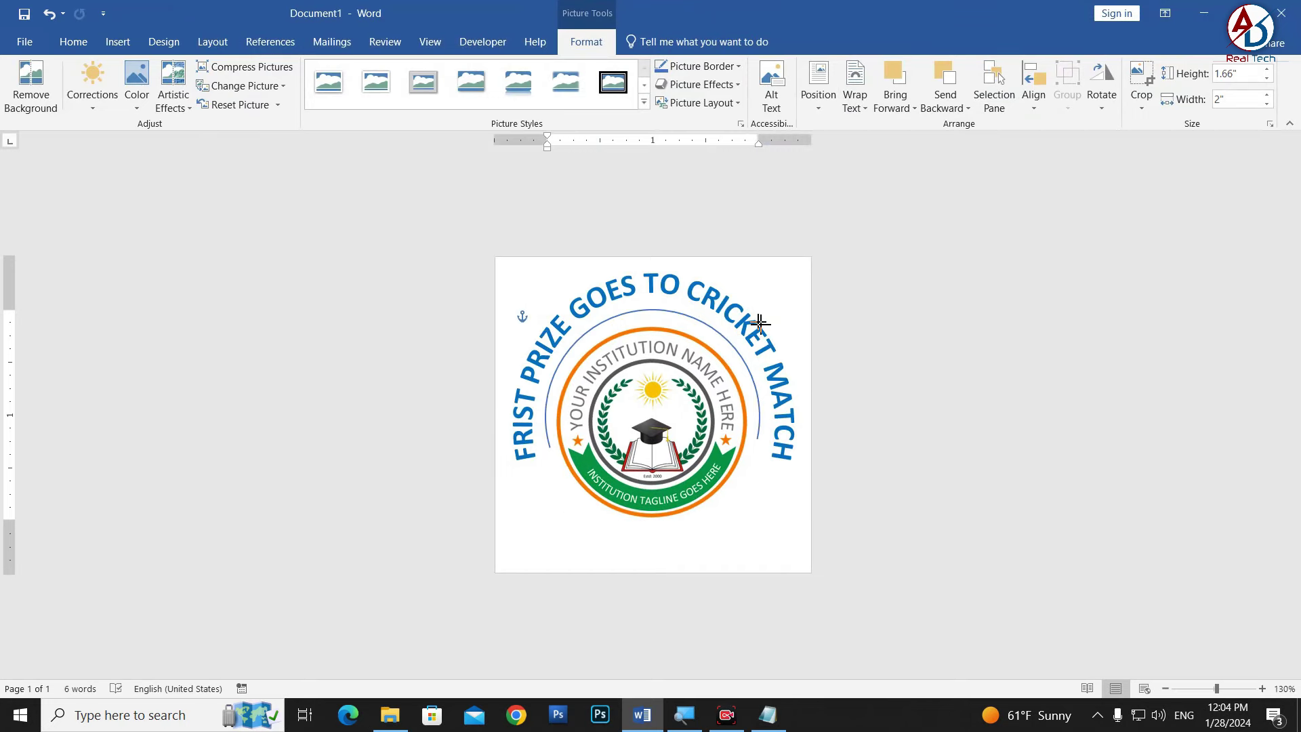
pyautogui.moveTo(709, 366); pyautogui.dragTo(707, 355)
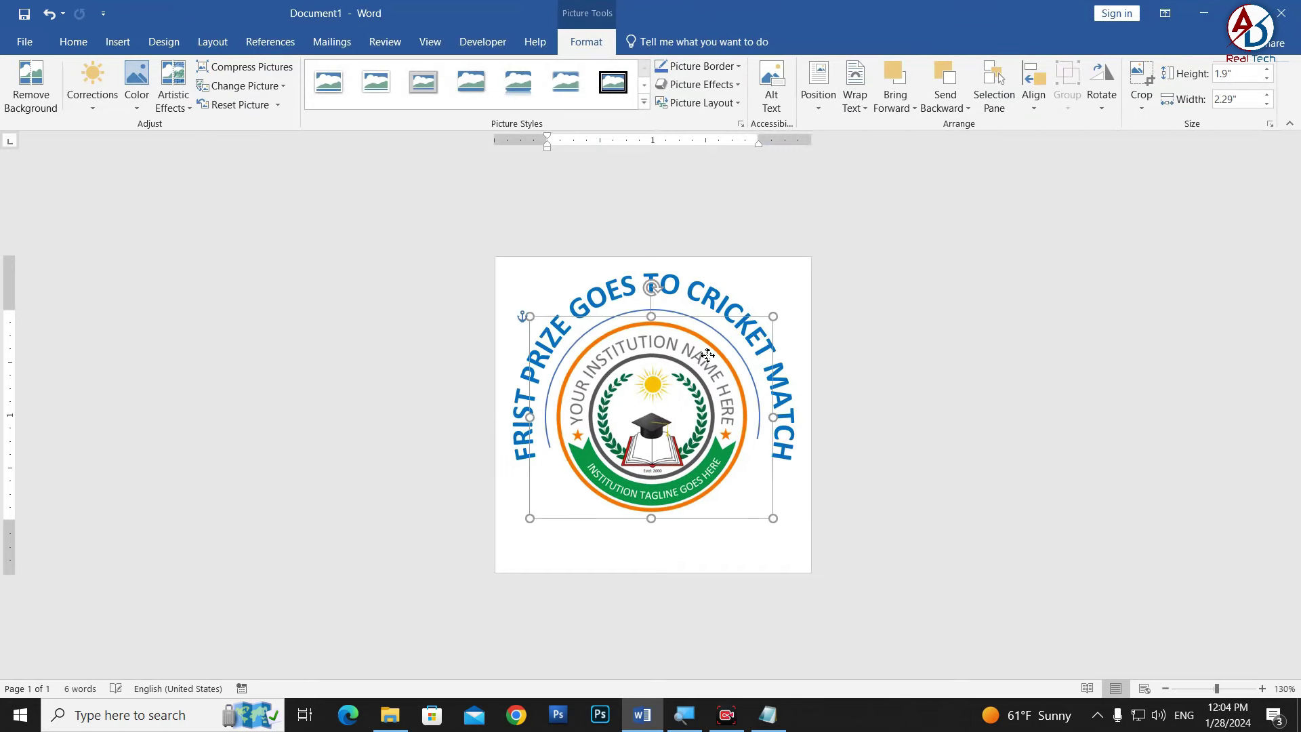
# Check the arched title text, then reselect the logo picture.
pyautogui.click(956, 389)
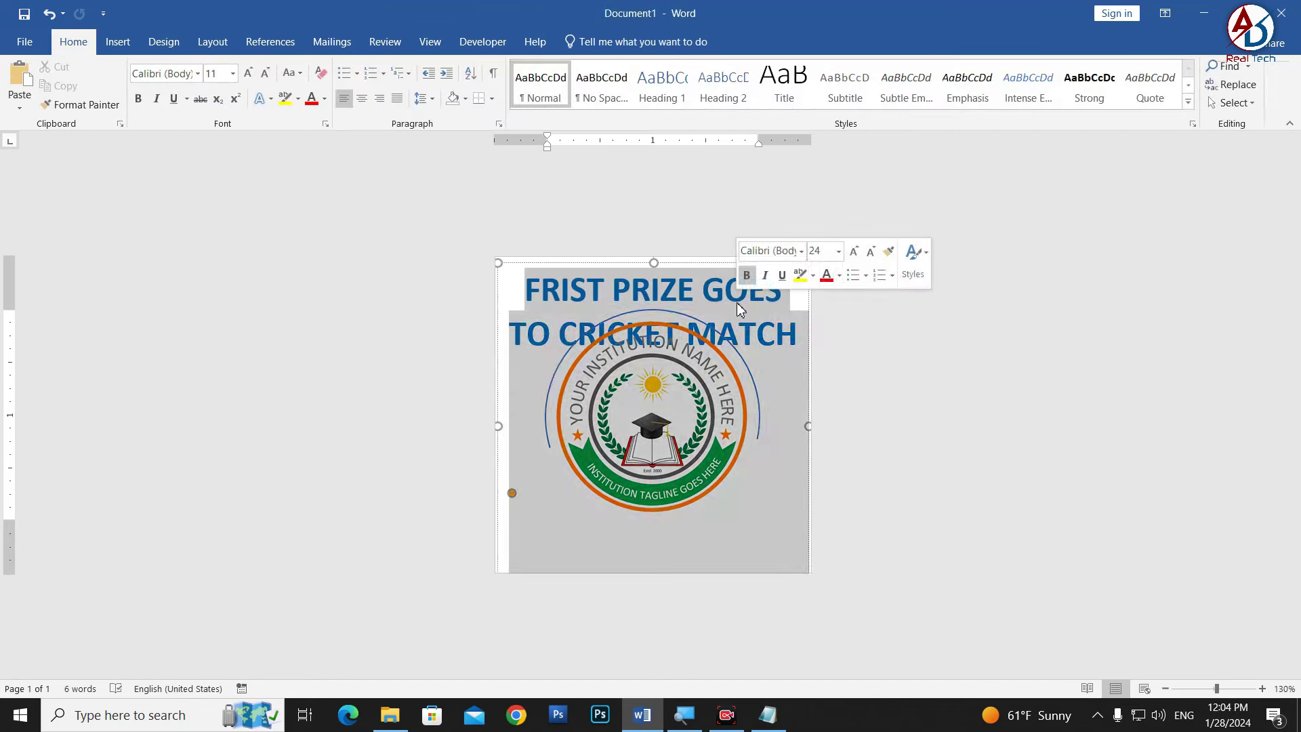
pyautogui.moveTo(738, 312); pyautogui.dragTo(706, 274)
pyautogui.click(808, 332)
pyautogui.press('Escape')
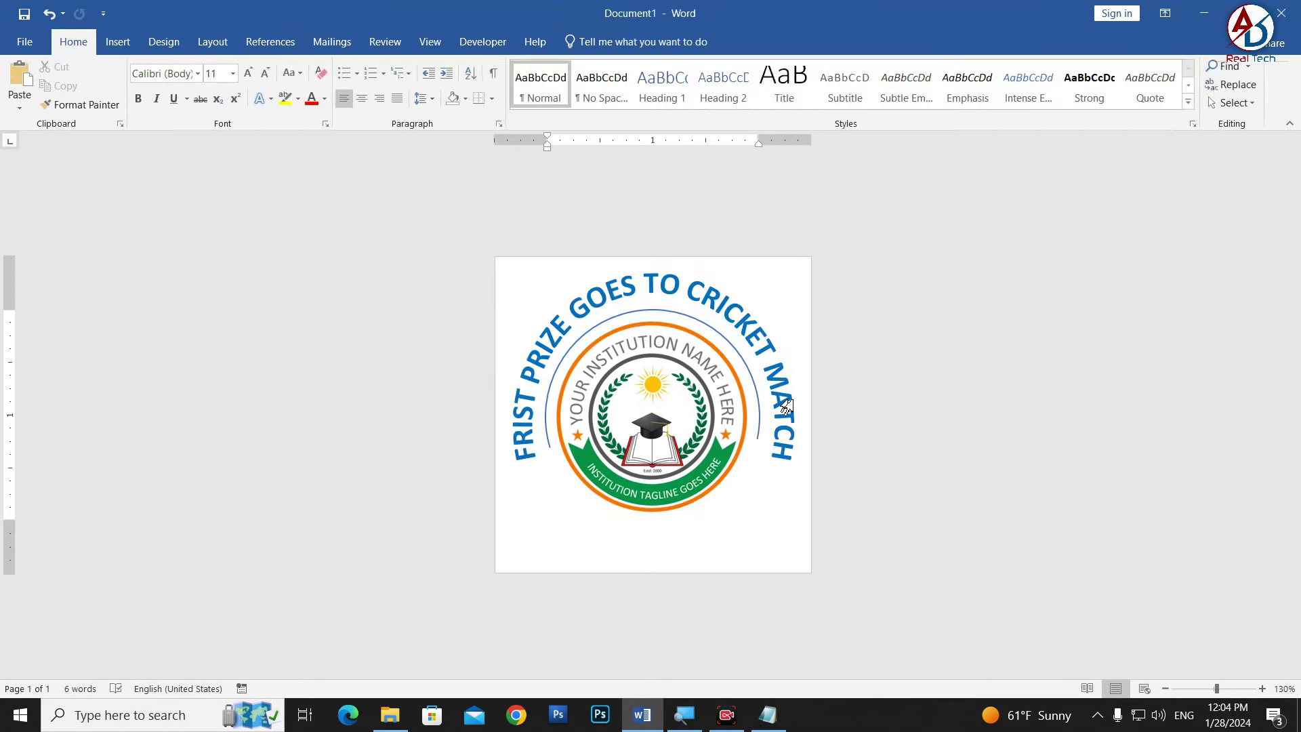
pyautogui.click(644, 418)
pyautogui.click(586, 41)
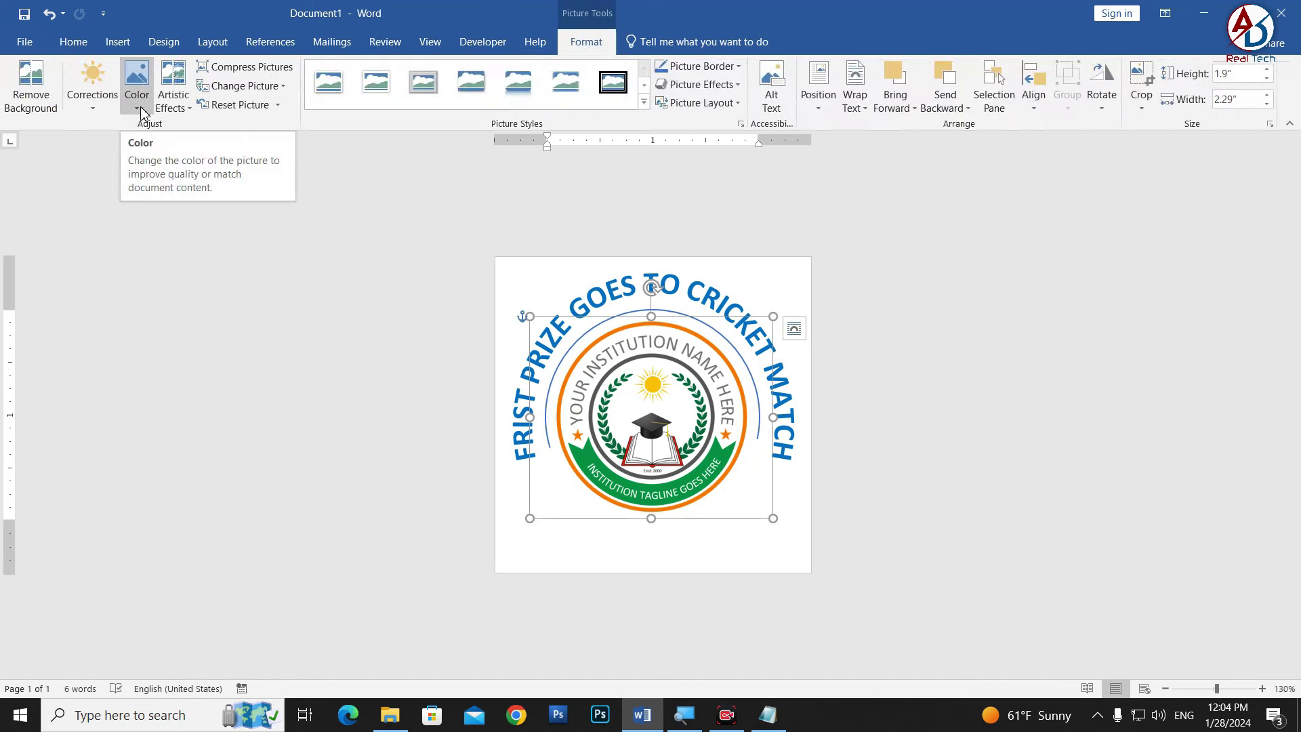
# Recolour the institute logo to Black and White 75% and check the result on the page.
pyautogui.click(91, 101)
pyautogui.click(137, 102)
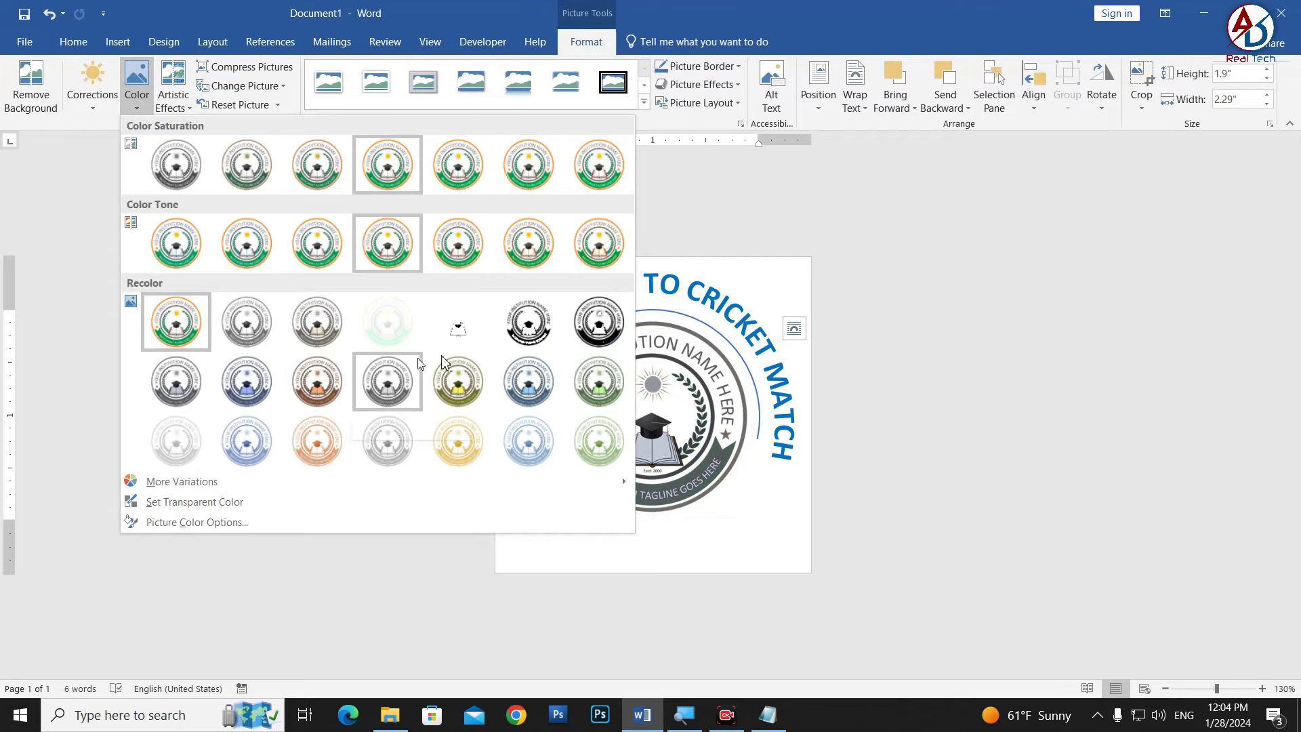
pyautogui.click(596, 321)
pyautogui.click(936, 360)
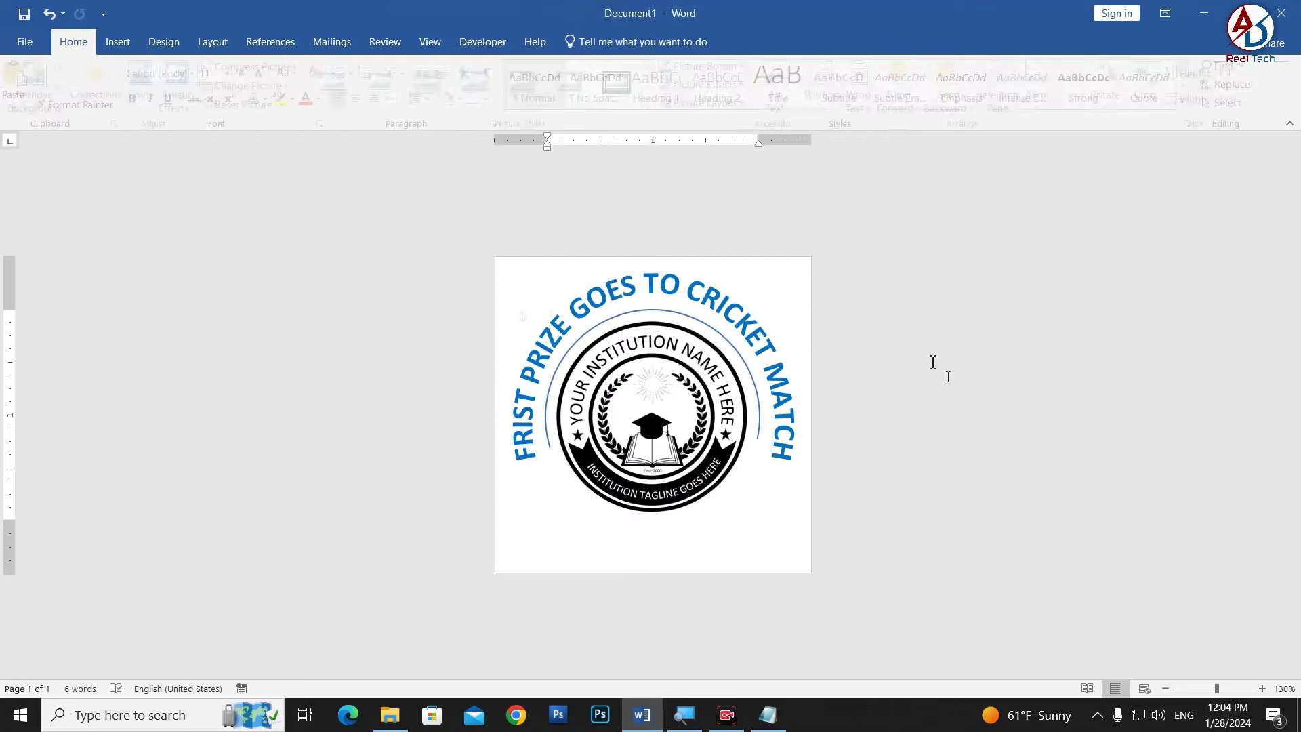
pyautogui.scroll(-6, 729, 484)
pyautogui.scroll(5, 728, 485)
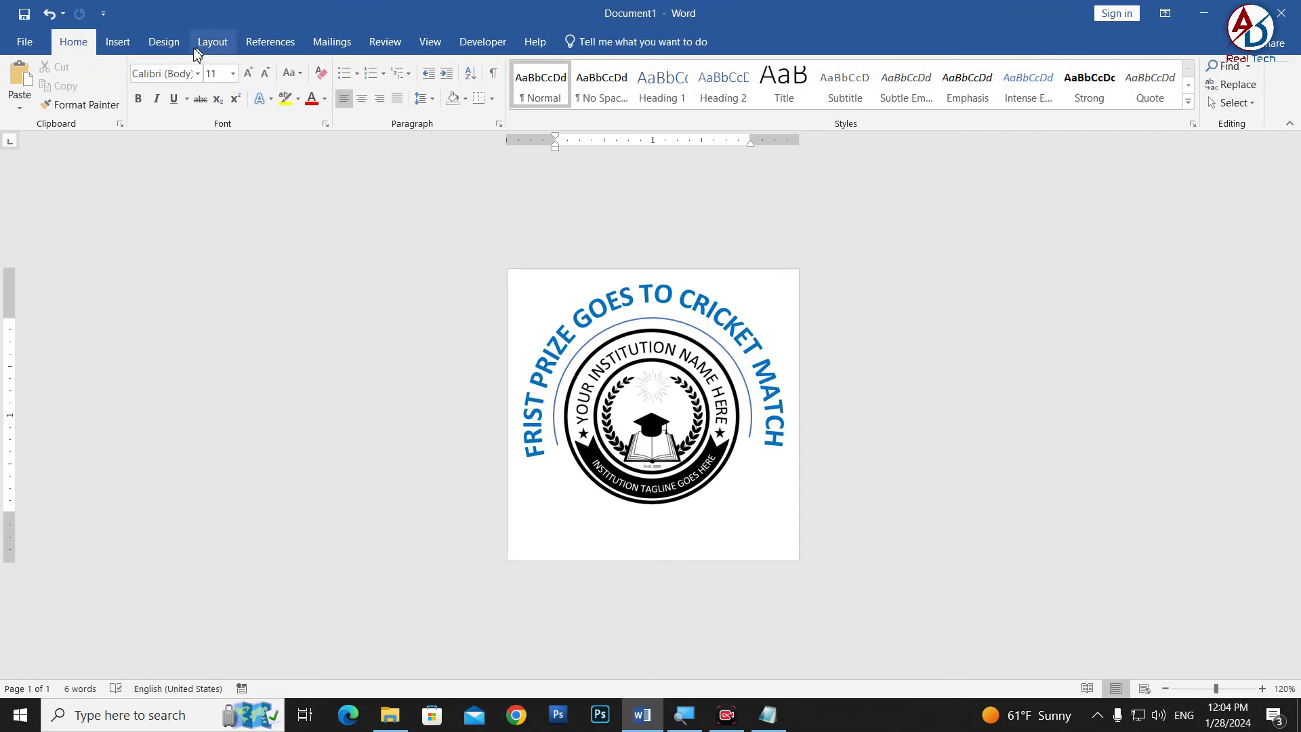
# Insert a plain 'Your text here' WordArt box in No Spacing style below the logo.
pyautogui.click(118, 42)
pyautogui.click(1015, 88)
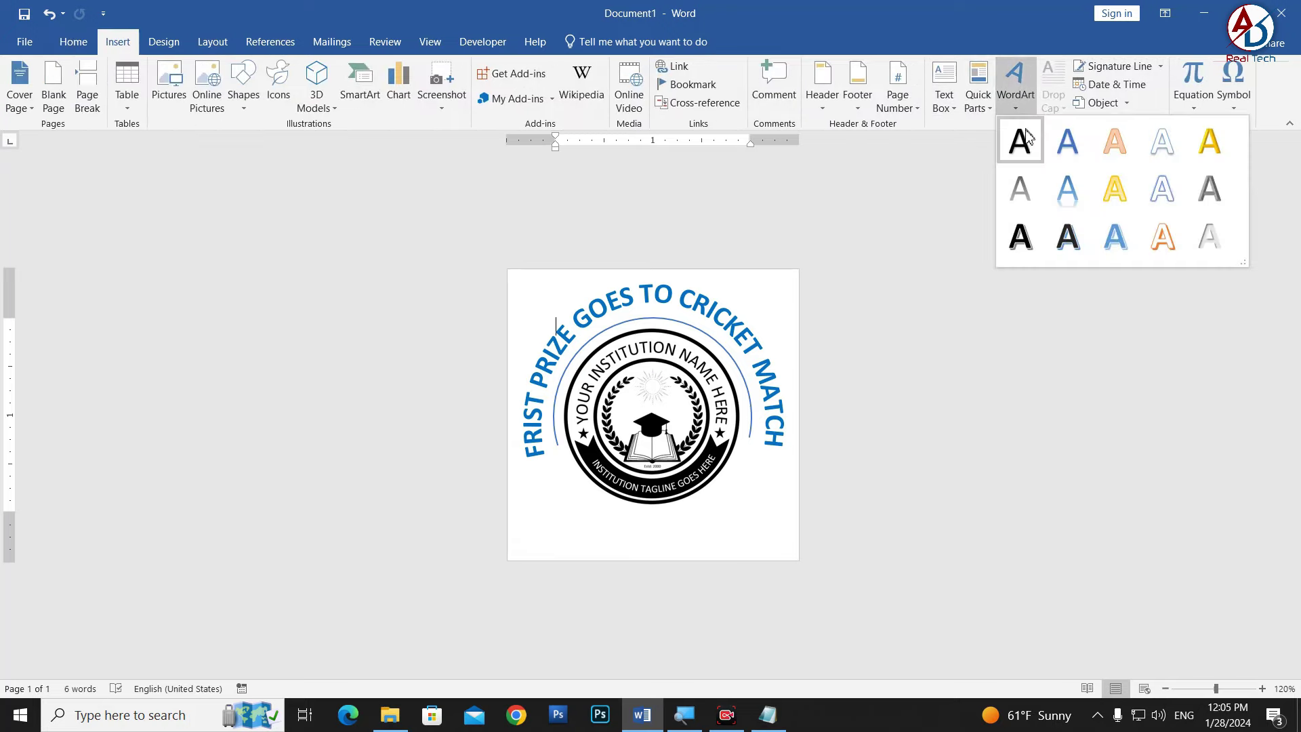
pyautogui.click(1027, 141)
pyautogui.click(73, 42)
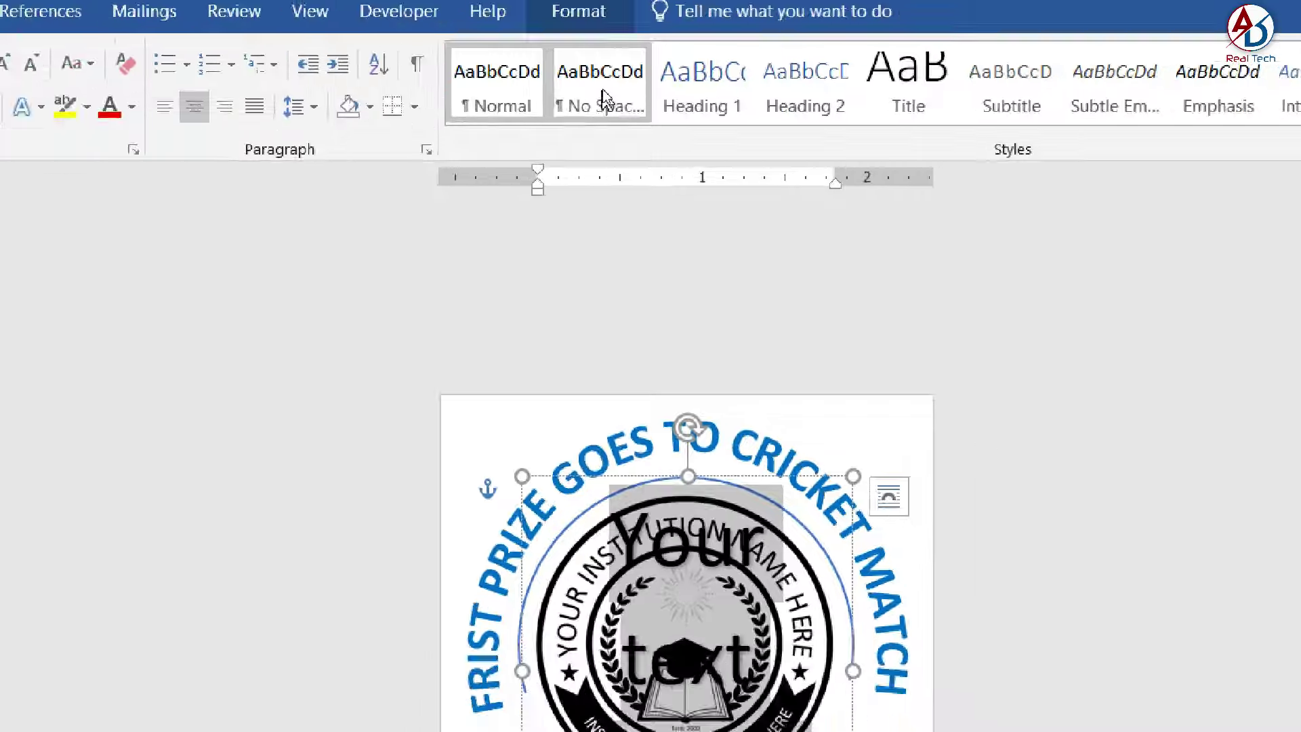
pyautogui.click(603, 88)
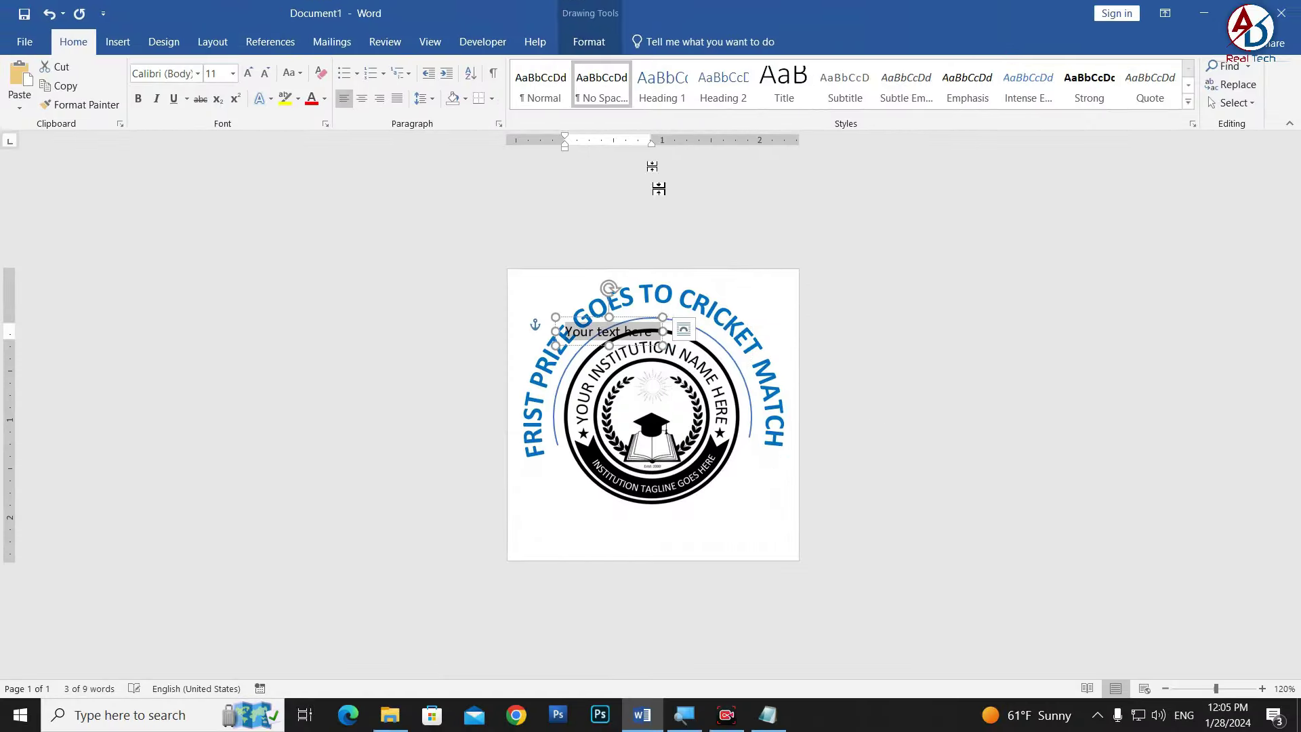
pyautogui.moveTo(635, 342); pyautogui.dragTo(635, 533)
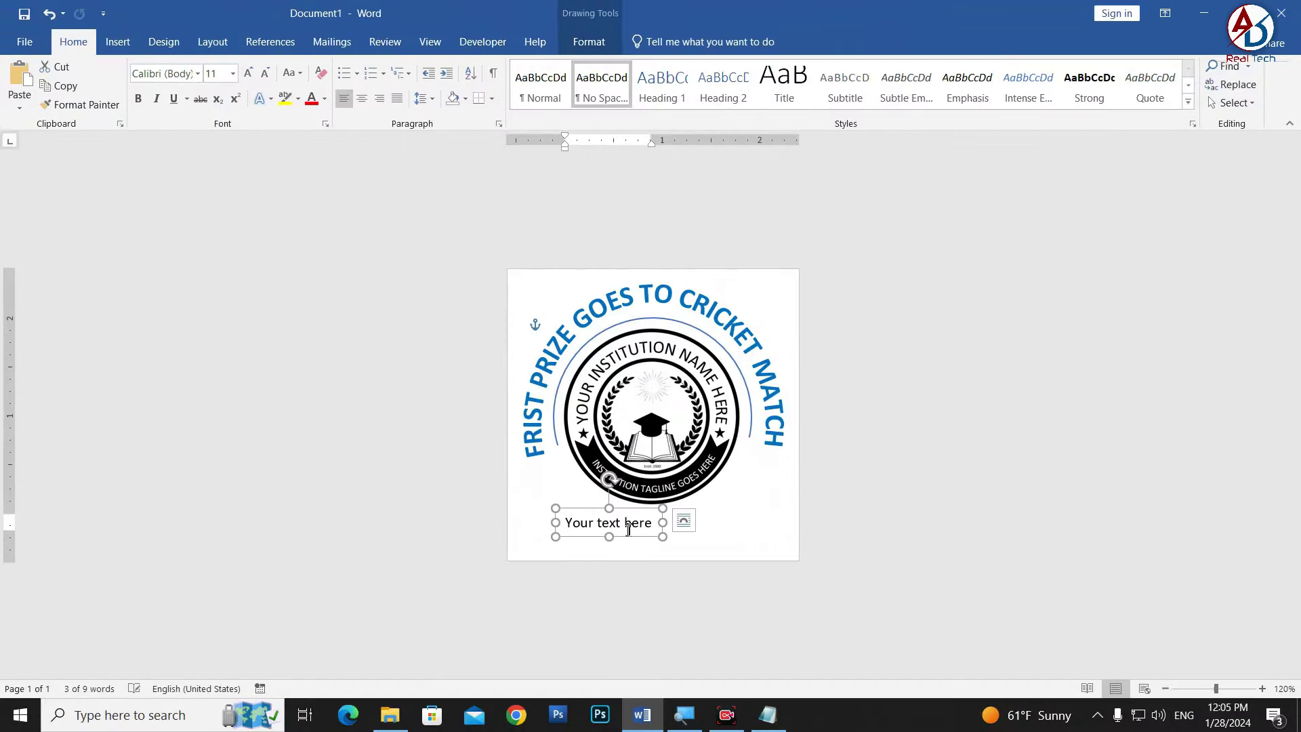
# Copy the 'Annual Sports Programme 2024' line from the Notepad file.
pyautogui.hotkey('alt', 'Tab')
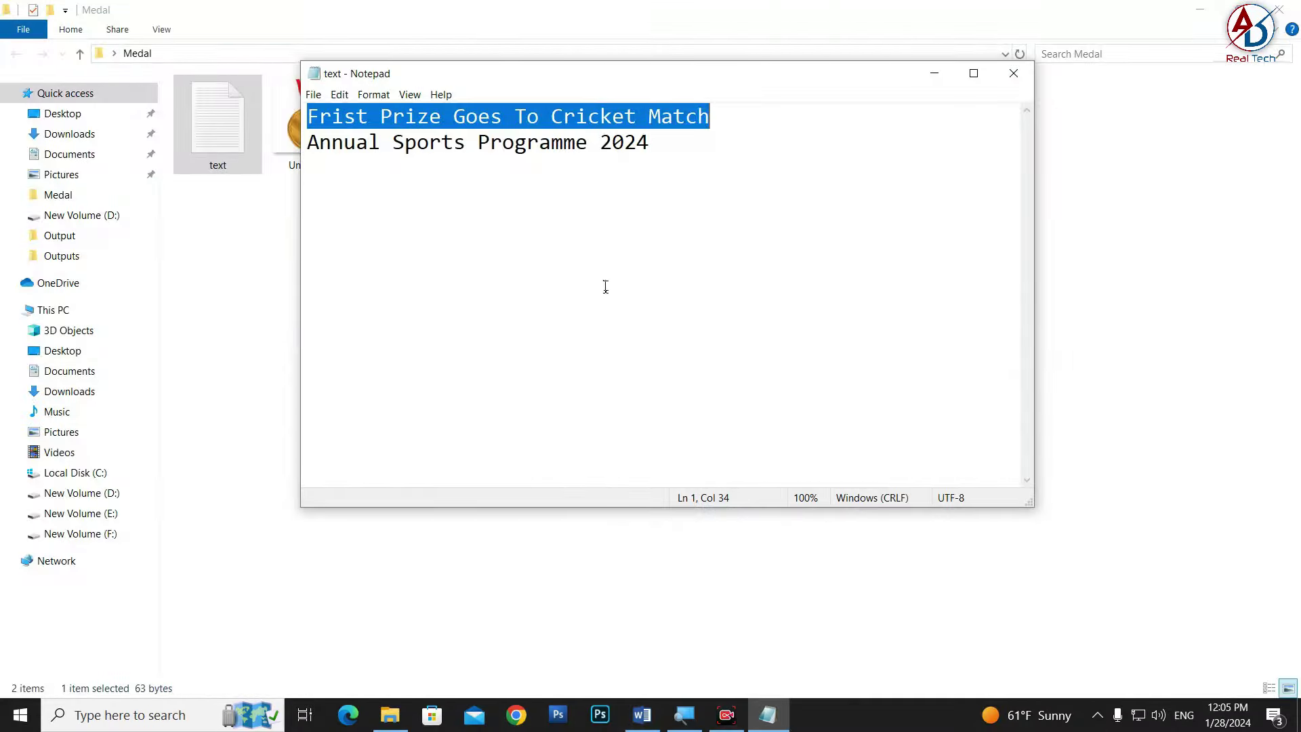
pyautogui.moveTo(679, 157); pyautogui.dragTo(296, 137)
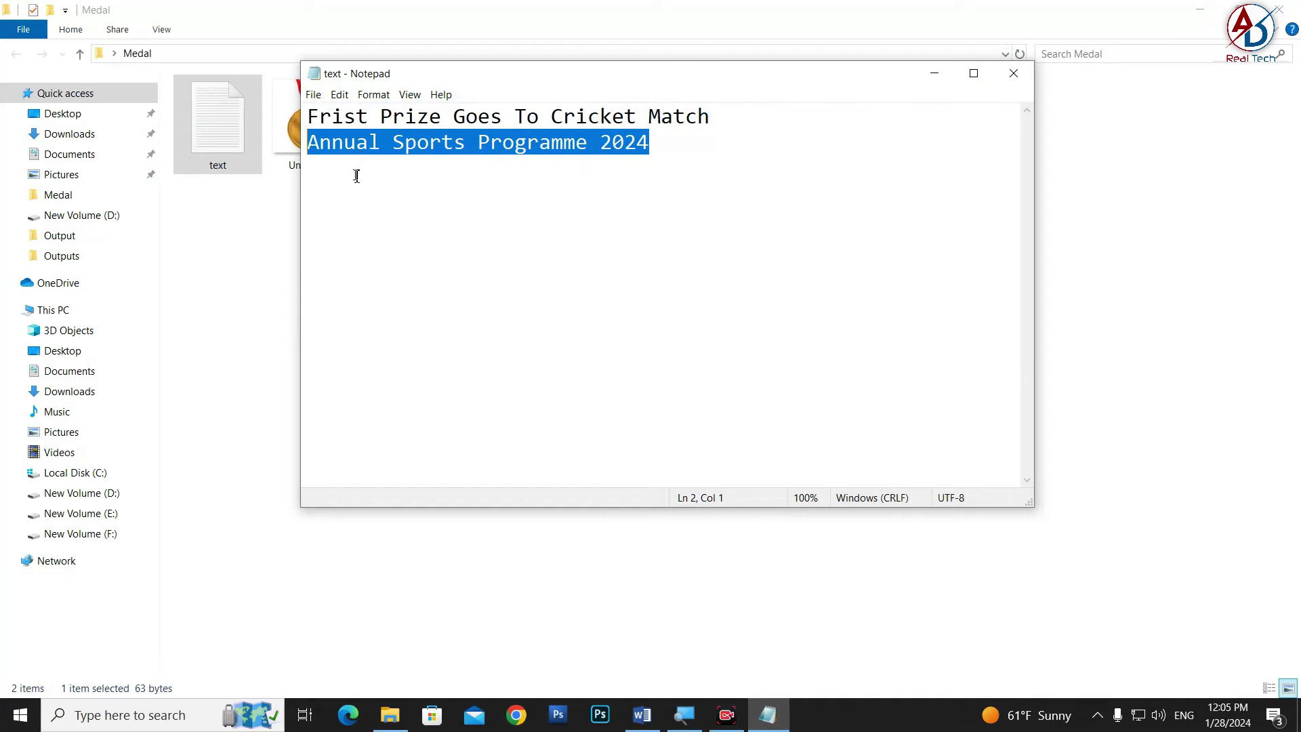
pyautogui.hotkey('alt', 'Tab')
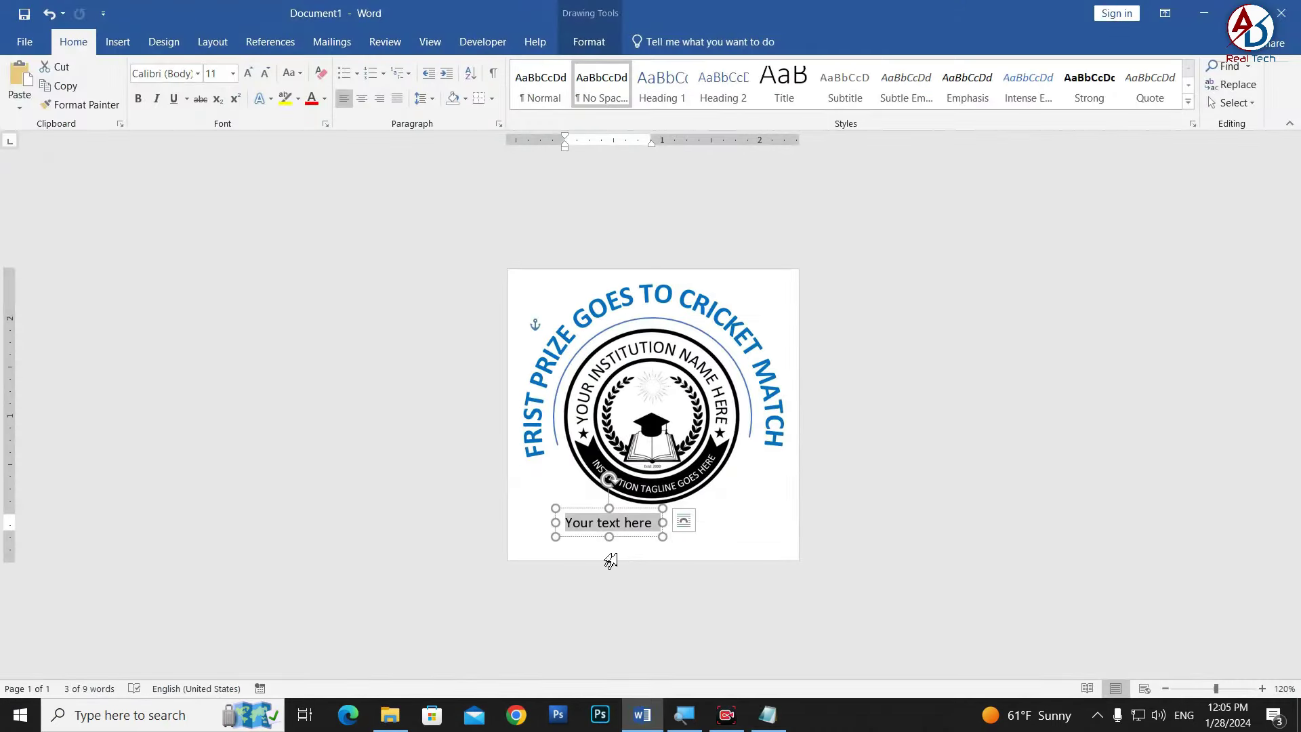
# Paste 'Annual Sports Programme 2024' into the text box, wrapped to two centred lines.
pyautogui.write('Annual Sports Programme 2024')
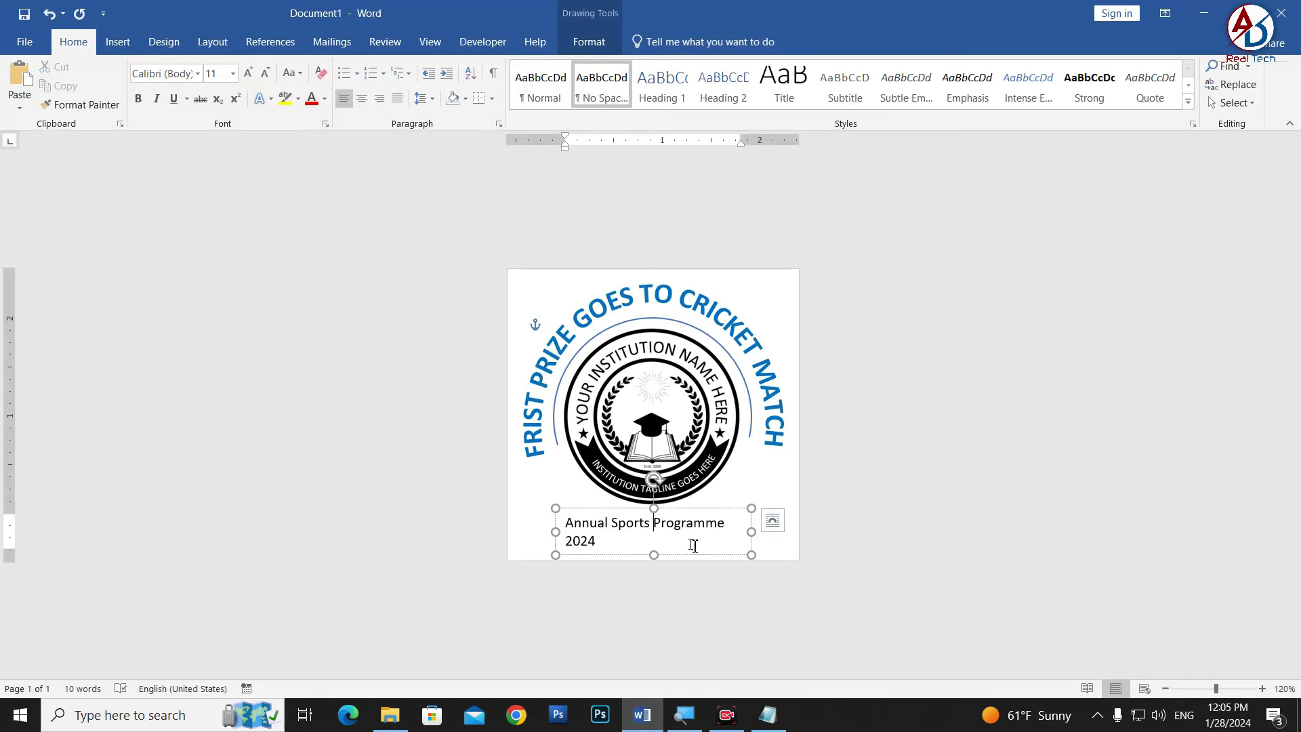
pyautogui.moveTo(698, 553); pyautogui.dragTo(691, 551)
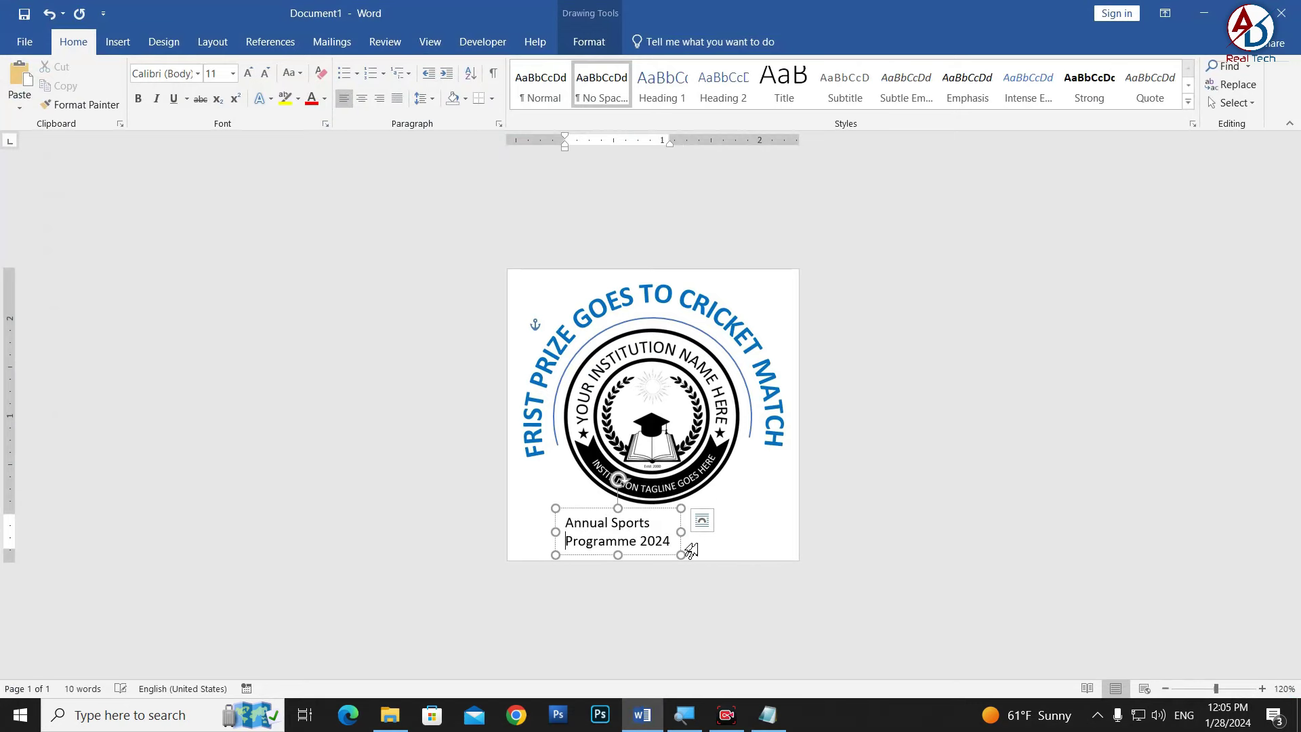
pyautogui.click(644, 517)
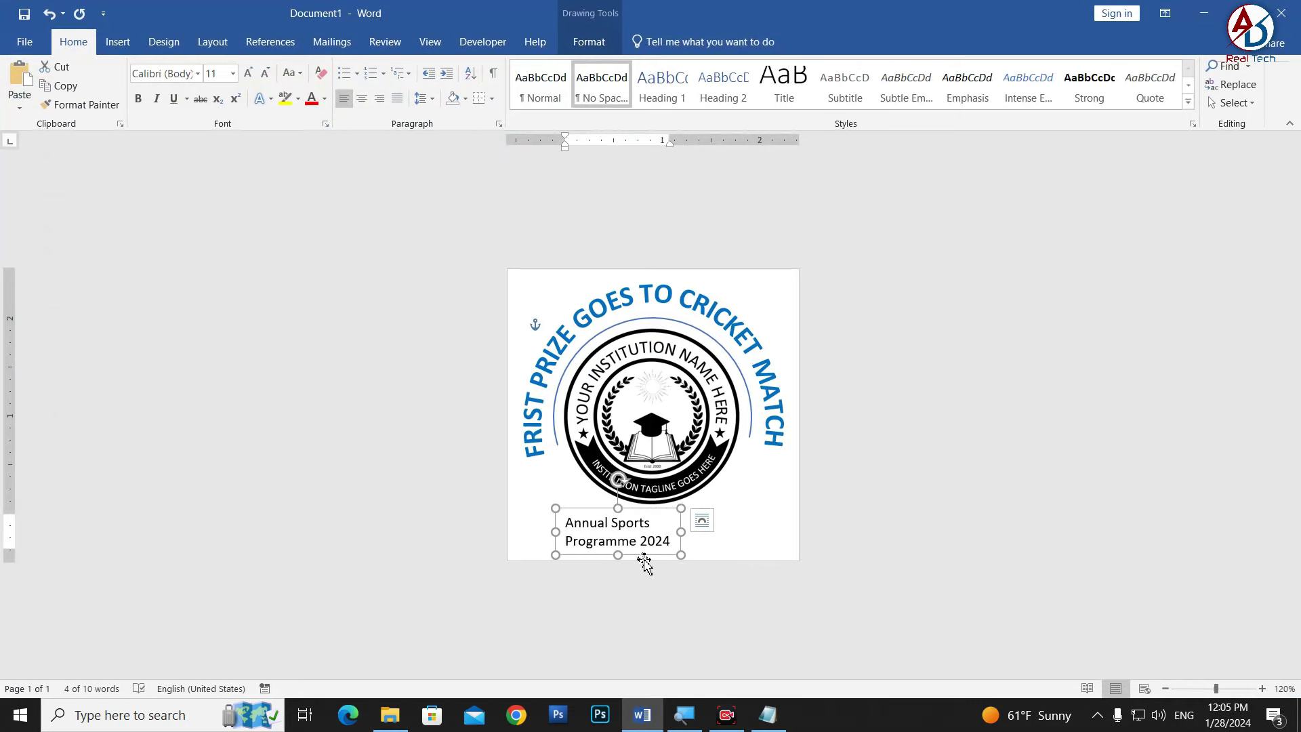
pyautogui.click(642, 541)
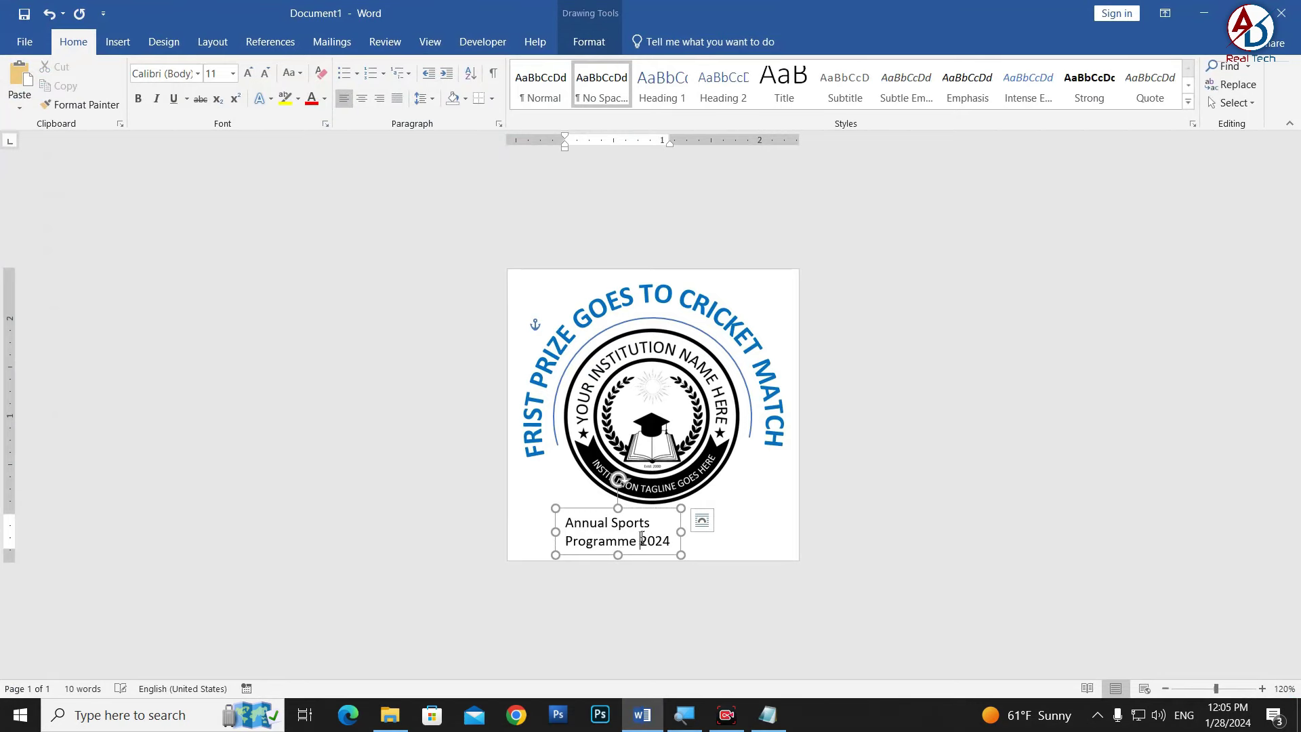
pyautogui.click(624, 508)
pyautogui.click(362, 98)
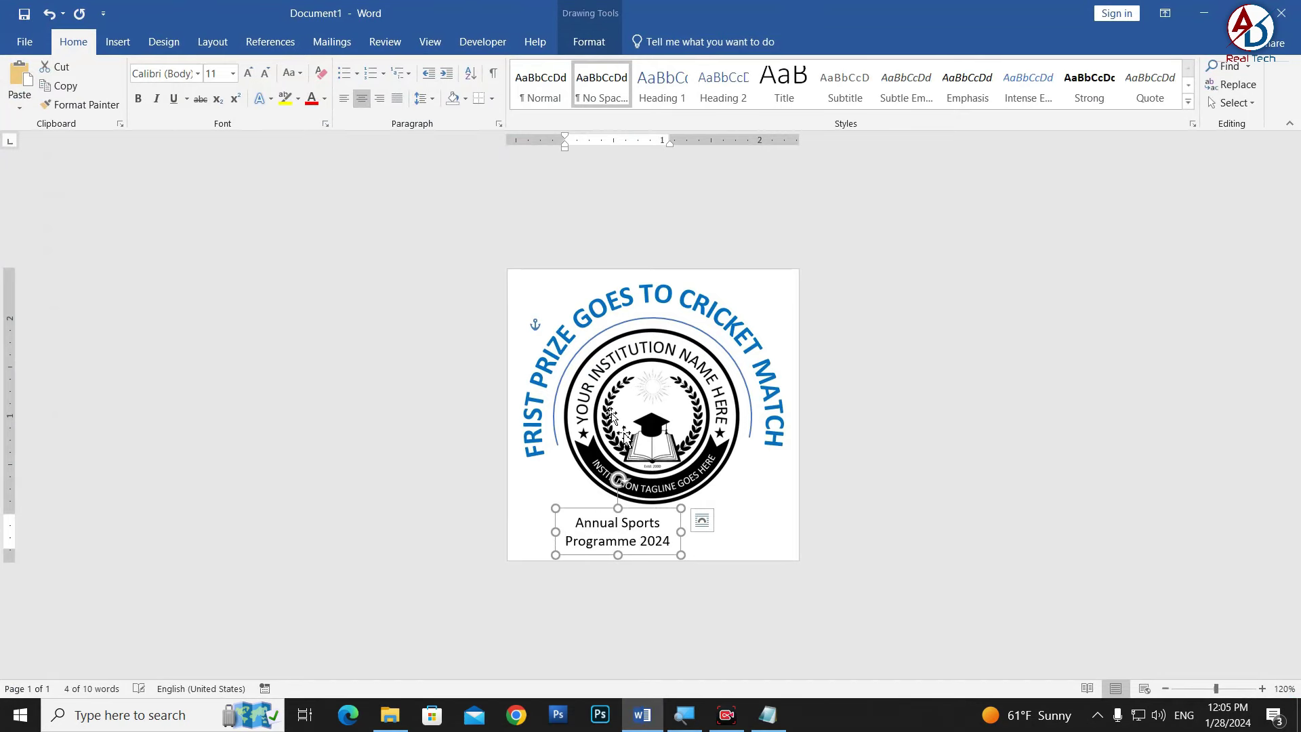
# Shrink the logo, re-centre it inside the arched title, and move the text box beneath it.
pyautogui.click(670, 455)
pyautogui.moveTo(762, 510); pyautogui.dragTo(709, 465)
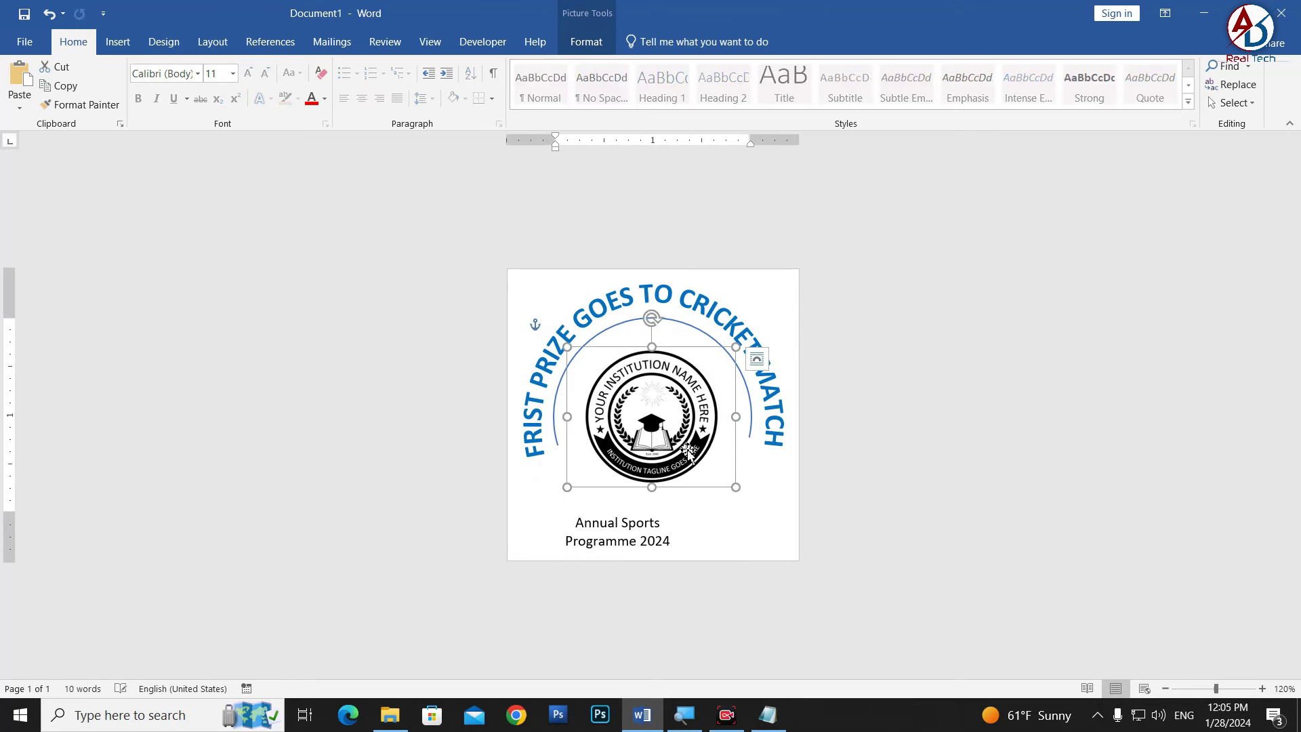
pyautogui.moveTo(657, 426); pyautogui.dragTo(687, 451)
pyautogui.click(656, 535)
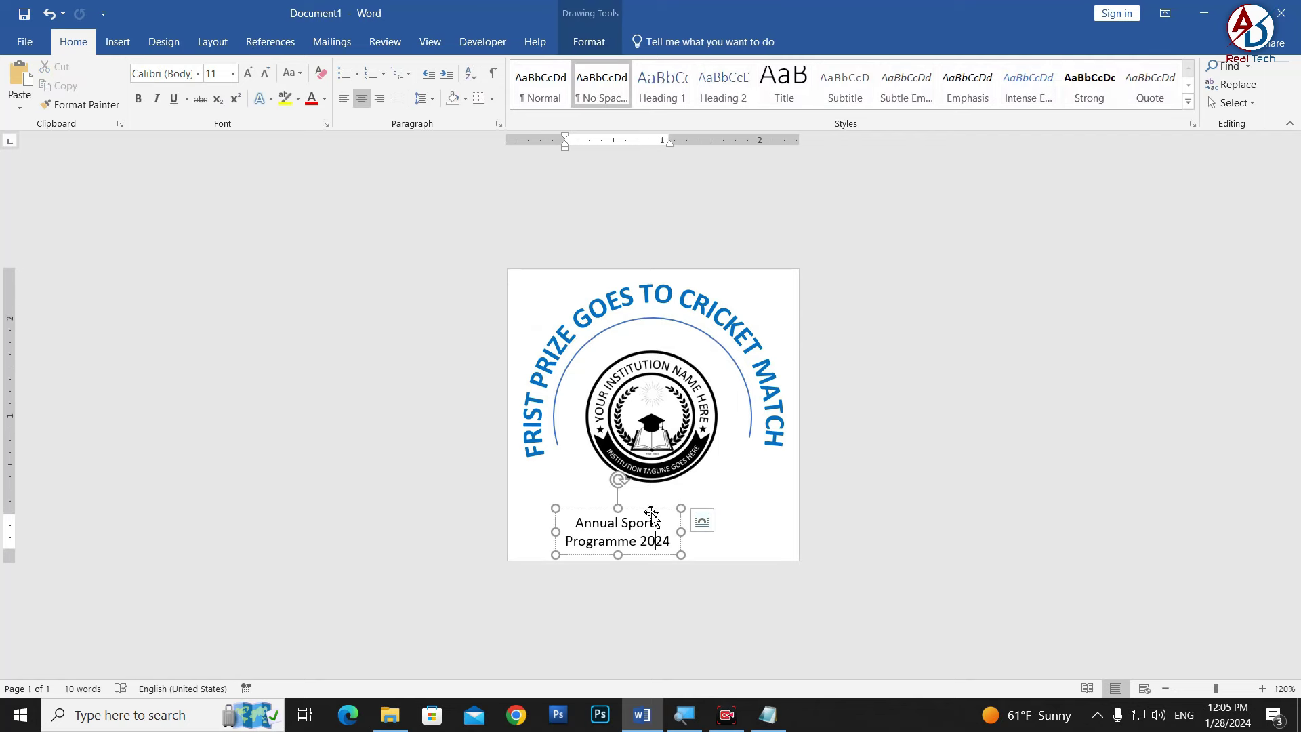
pyautogui.moveTo(656, 535); pyautogui.dragTo(667, 518)
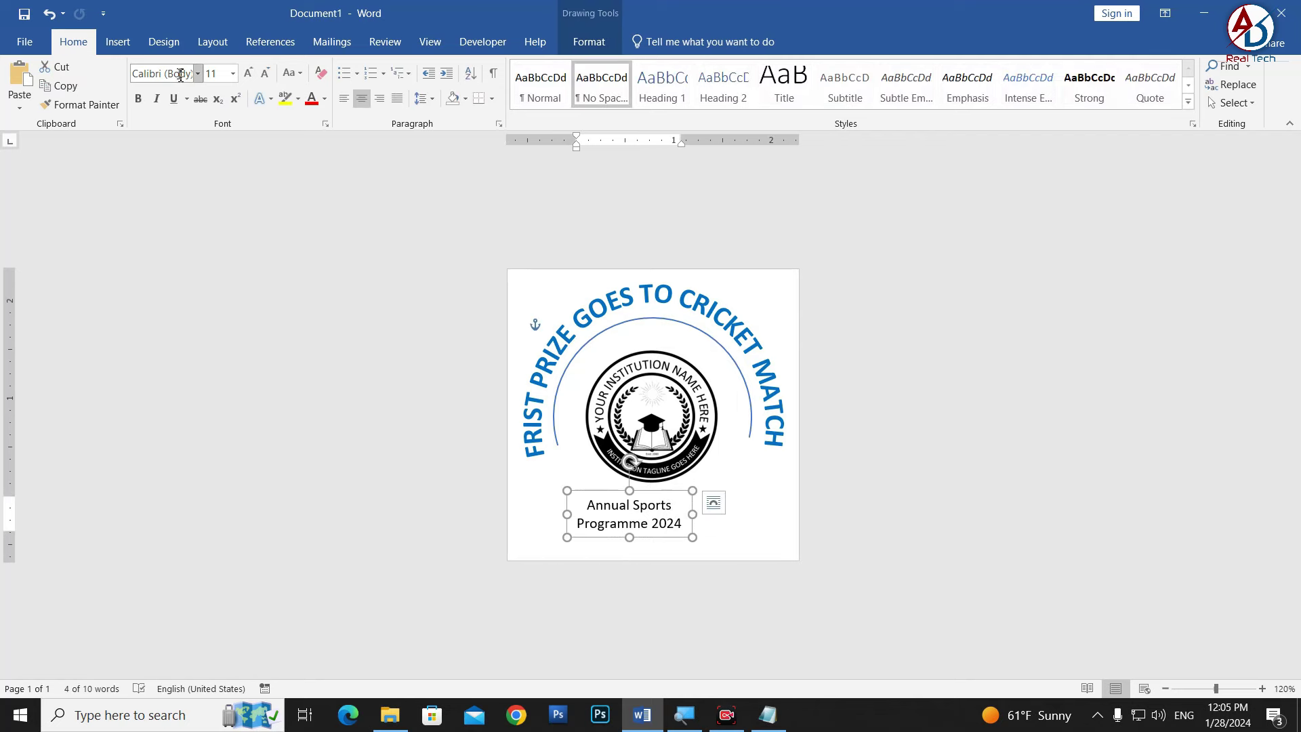
# Shrink the arc around the logo slightly and lower its left end.
pyautogui.click(610, 332)
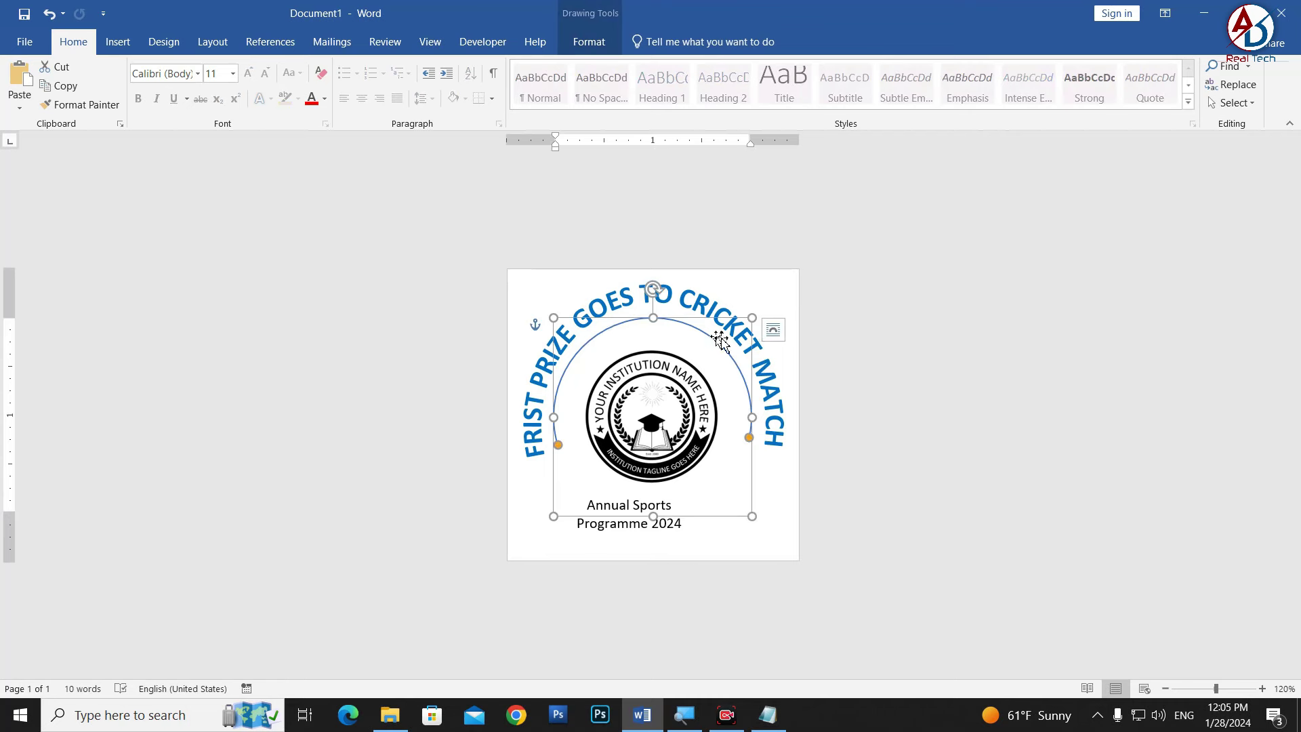
pyautogui.moveTo(750, 319); pyautogui.dragTo(743, 326)
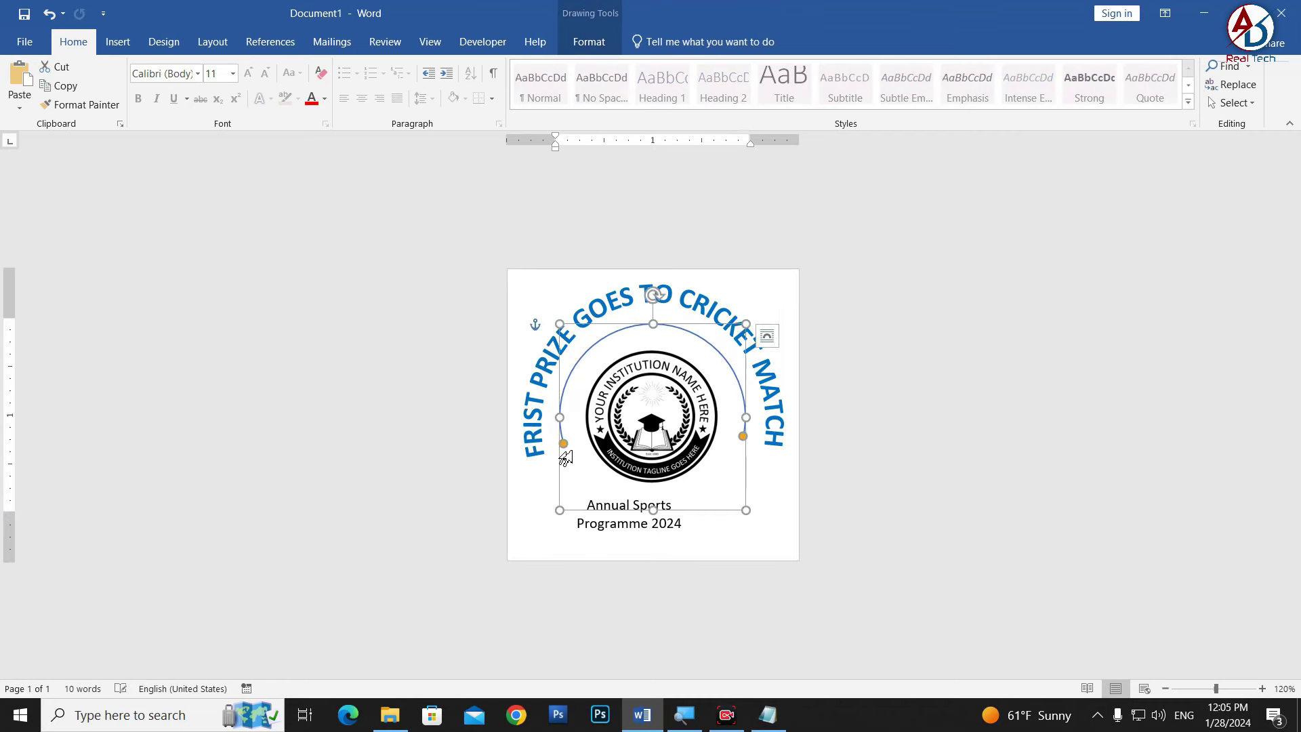
pyautogui.moveTo(567, 446); pyautogui.dragTo(568, 451)
pyautogui.click(744, 443)
# Enlarge the Annual Sports Programme 2024 text to 16 pt and move it and the logo up.
pyautogui.click(743, 448)
pyautogui.click(631, 531)
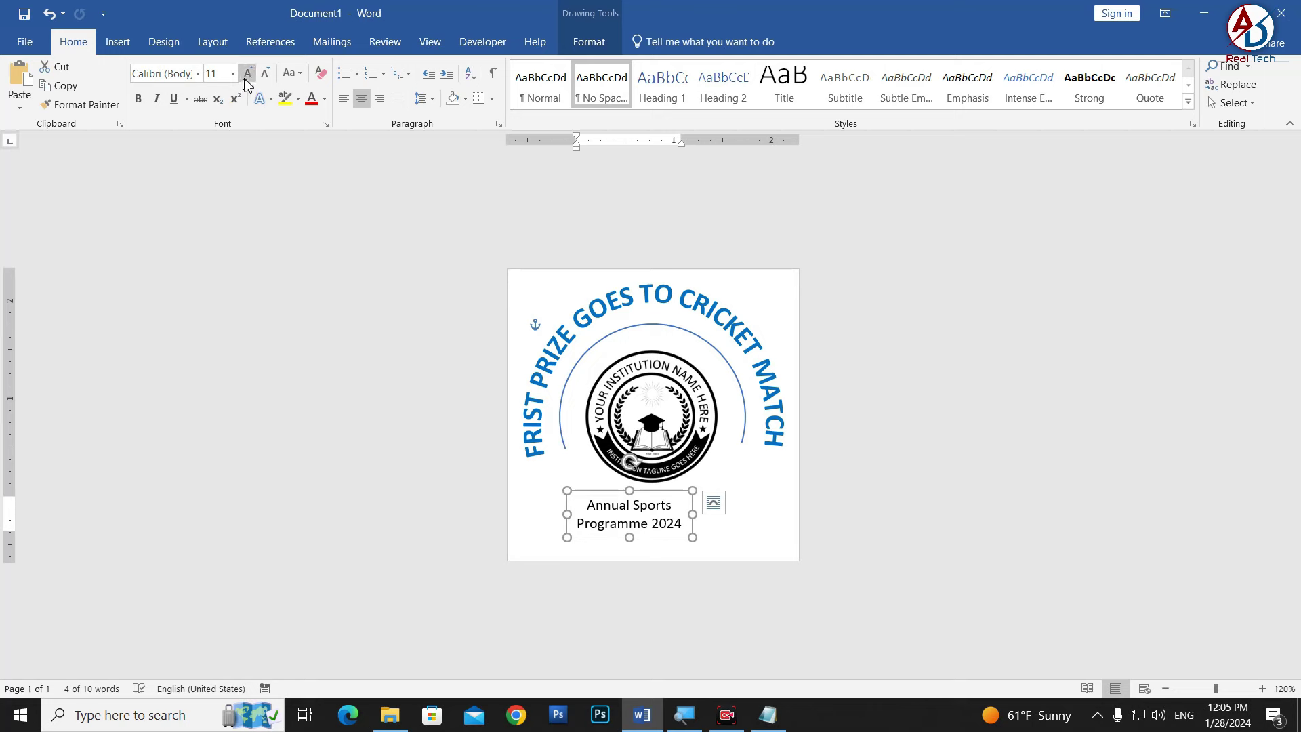
pyautogui.hotkey('ctrl', 'shift', '.')
pyautogui.hotkey('ctrl', 'shift', '.')
pyautogui.hotkey('ctrl', 'shift', '.')
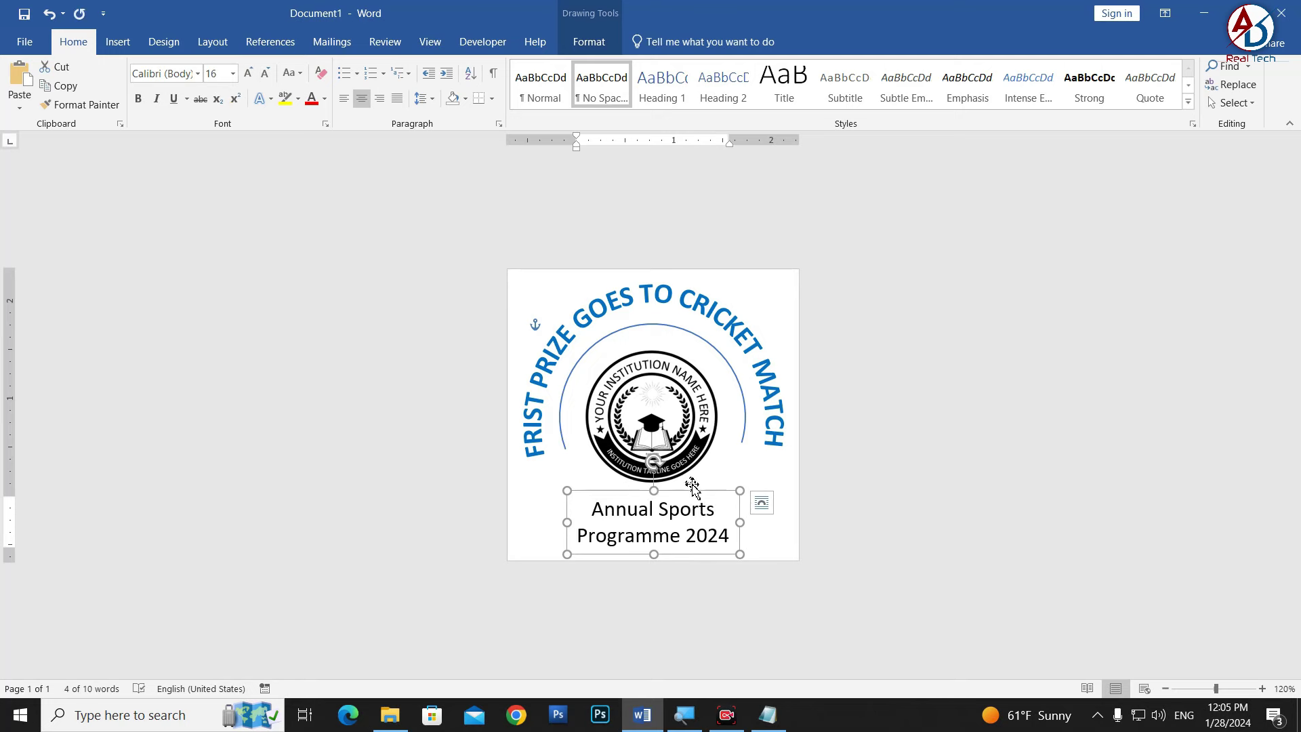
pyautogui.moveTo(692, 498); pyautogui.dragTo(691, 482)
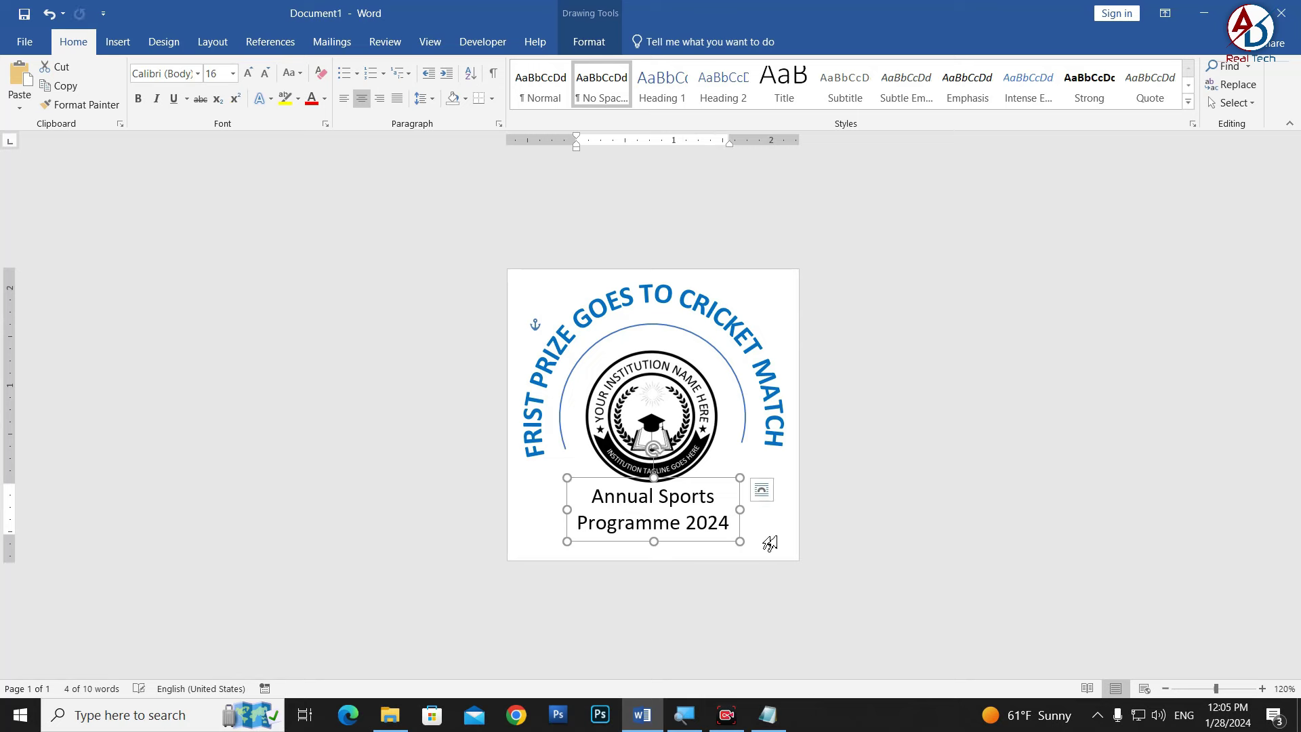
pyautogui.moveTo(680, 416); pyautogui.dragTo(681, 402)
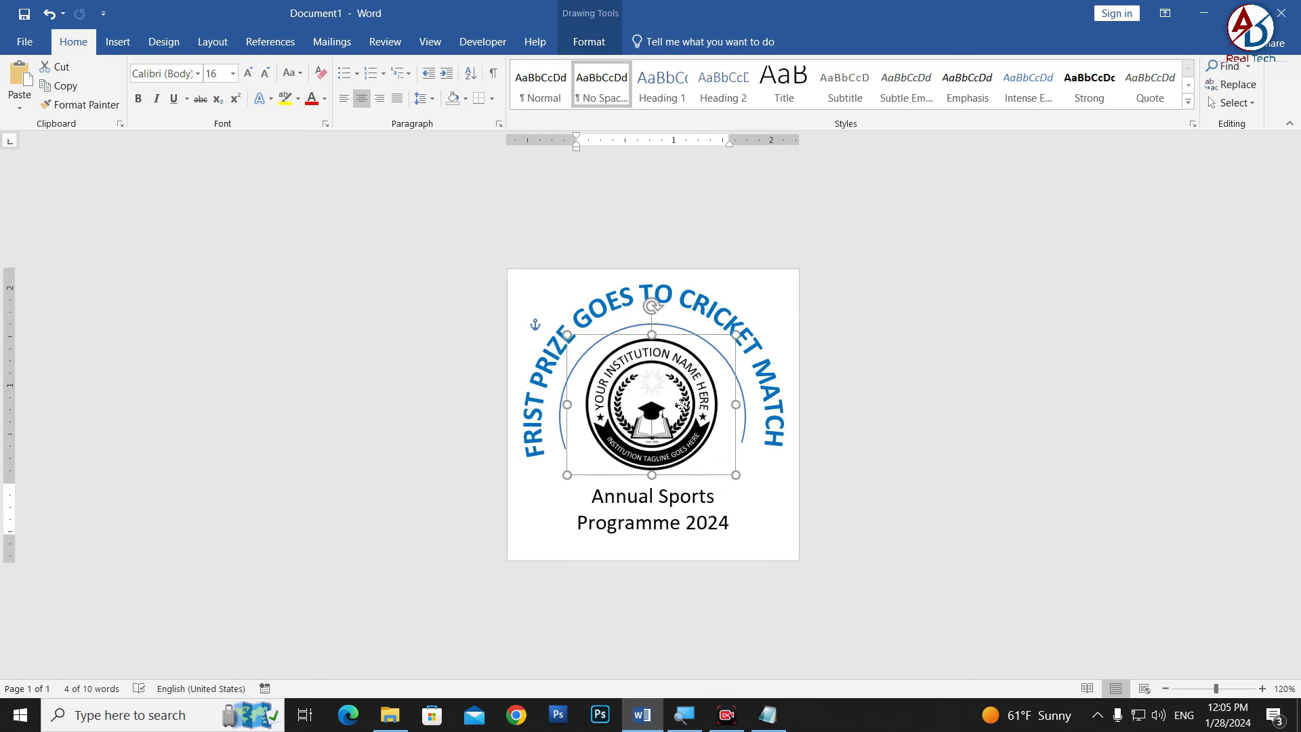
# Set the label text to 12 pt and centre its box under the logo.
pyautogui.click(675, 488)
pyautogui.moveTo(676, 488); pyautogui.dragTo(672, 479)
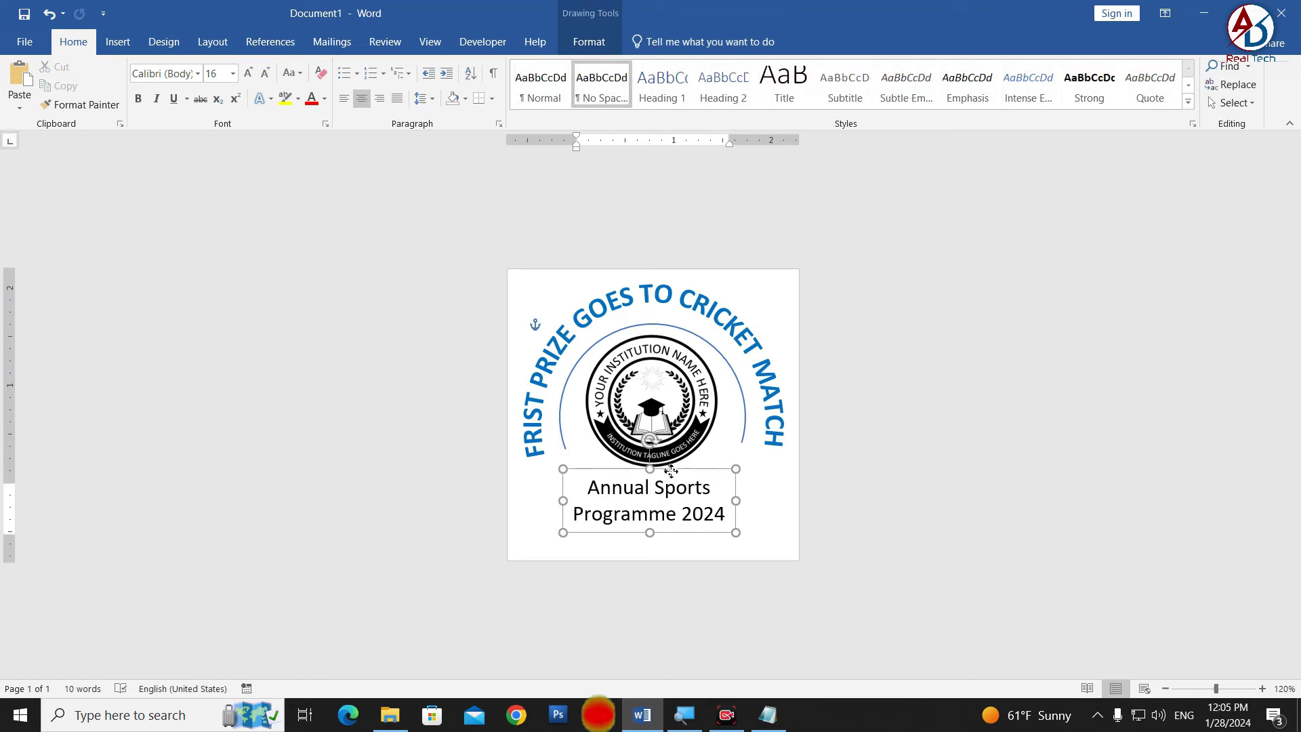
pyautogui.click(265, 73)
pyautogui.click(265, 73)
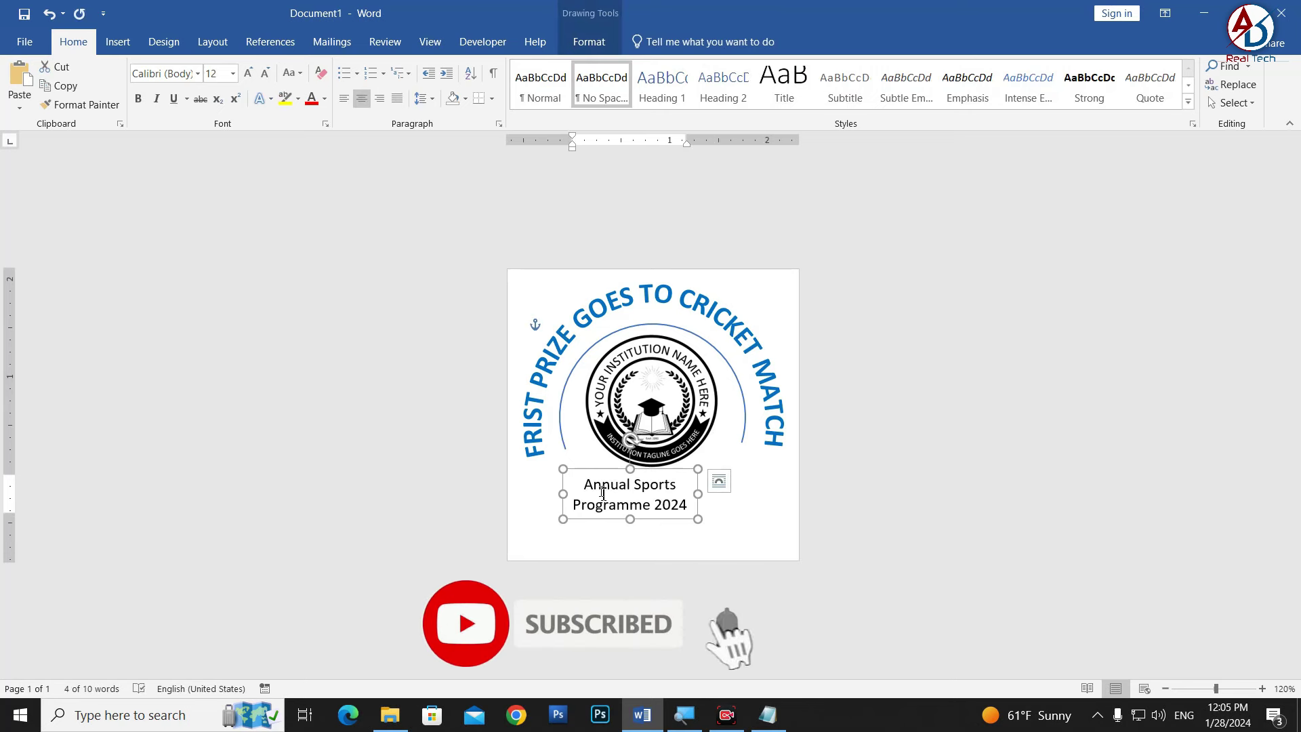
pyautogui.moveTo(654, 478); pyautogui.dragTo(673, 480)
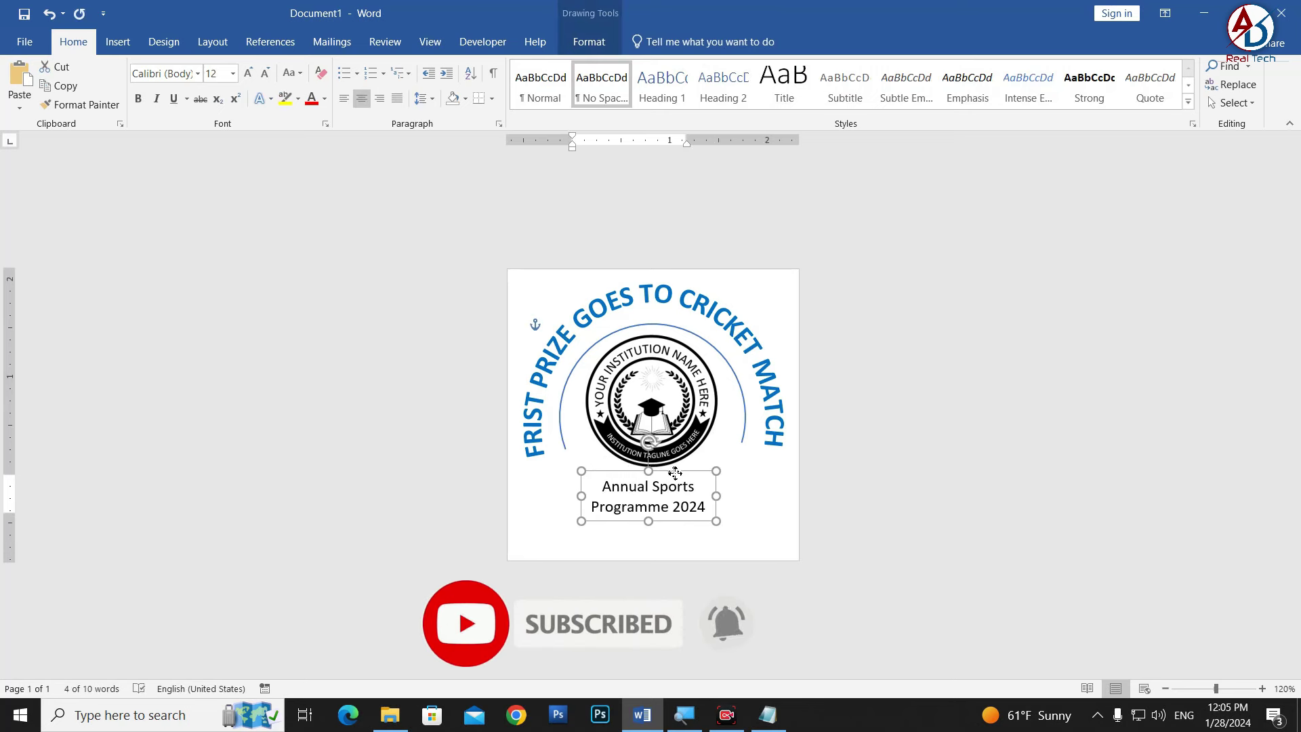
pyautogui.click(664, 405)
pyautogui.click(761, 451)
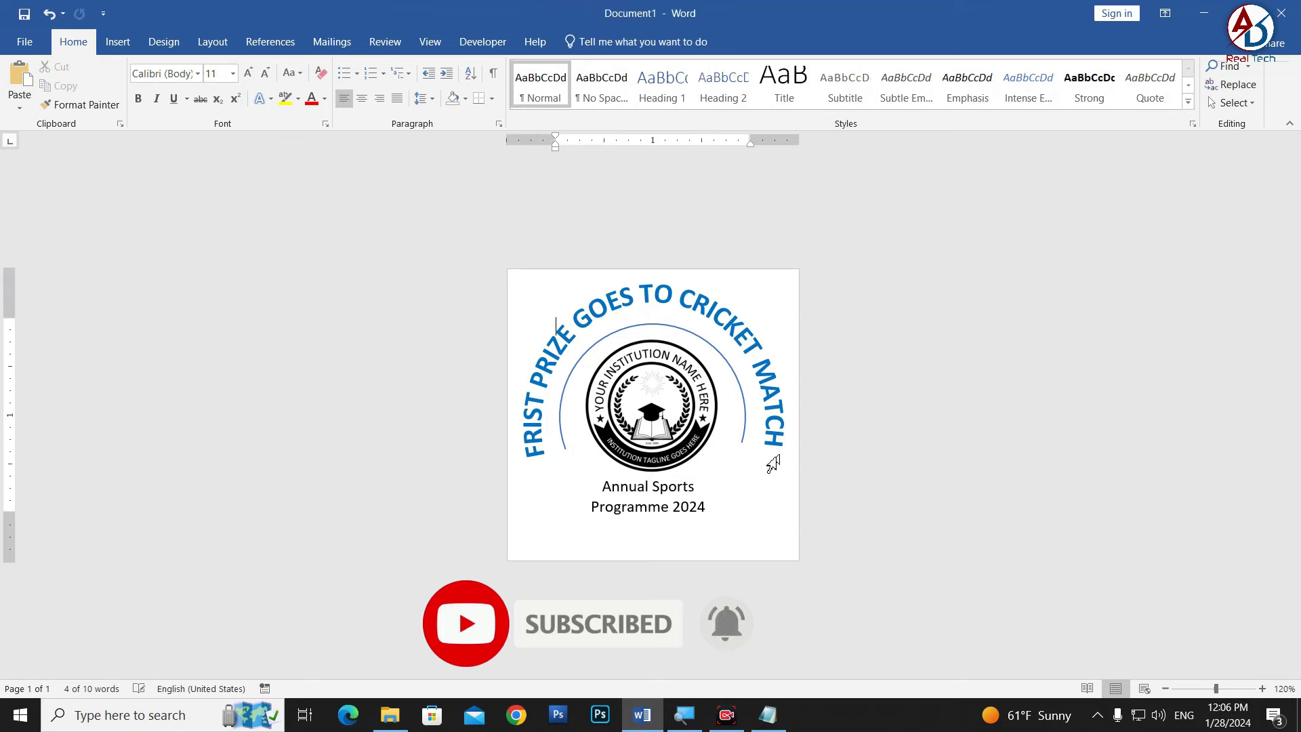
pyautogui.keyDown('ctrl'); pyautogui.scroll(-4, 677, 495); pyautogui.keyUp('ctrl')
pyautogui.keyDown('ctrl'); pyautogui.scroll(3, 697, 502); pyautogui.keyUp('ctrl')
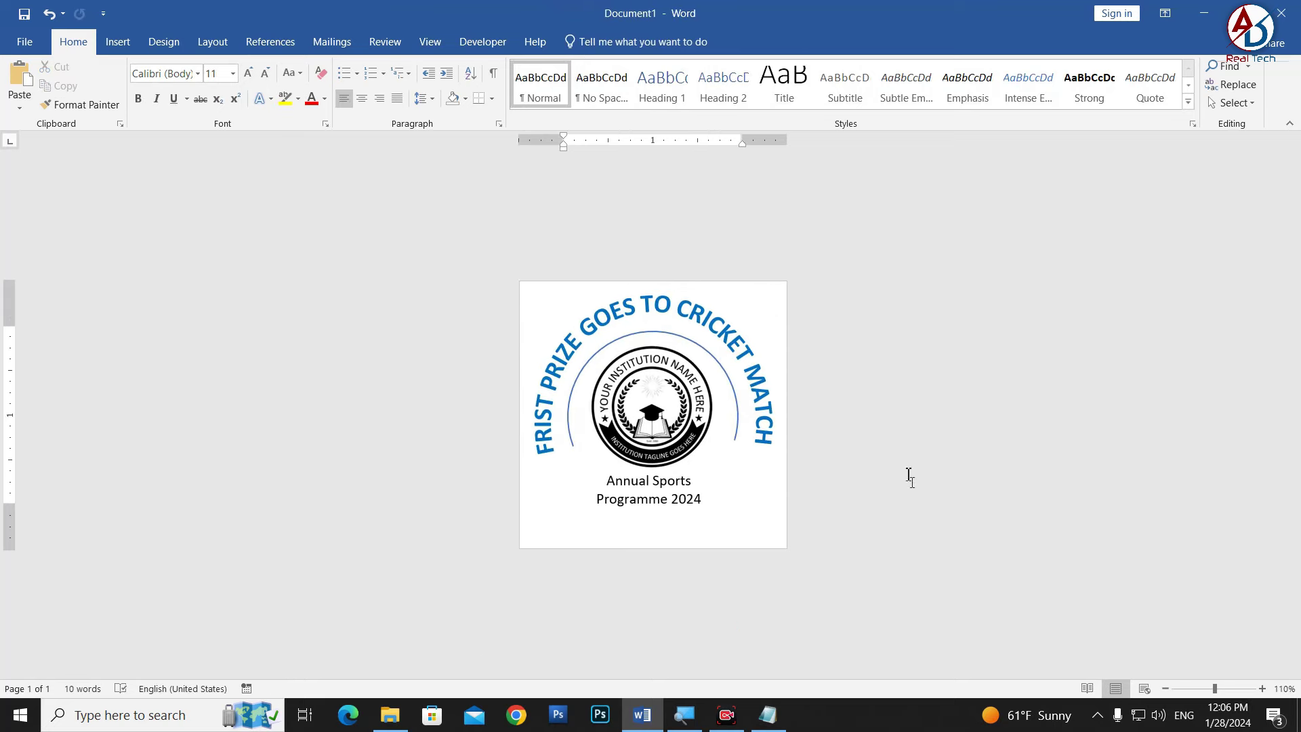
pyautogui.keyDown('ctrl'); pyautogui.scroll(1, 681, 437); pyautogui.keyUp('ctrl')
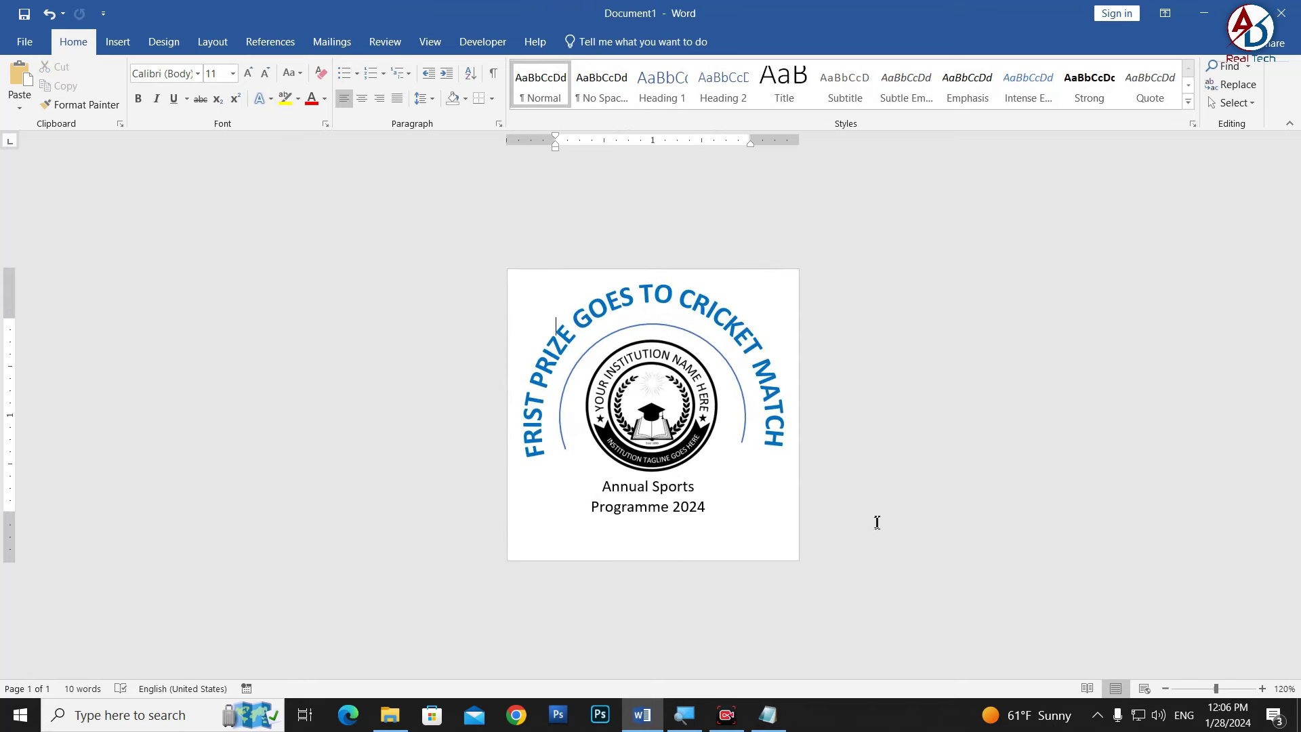
pyautogui.keyDown('ctrl'); pyautogui.scroll(2, 623, 507); pyautogui.keyUp('ctrl')
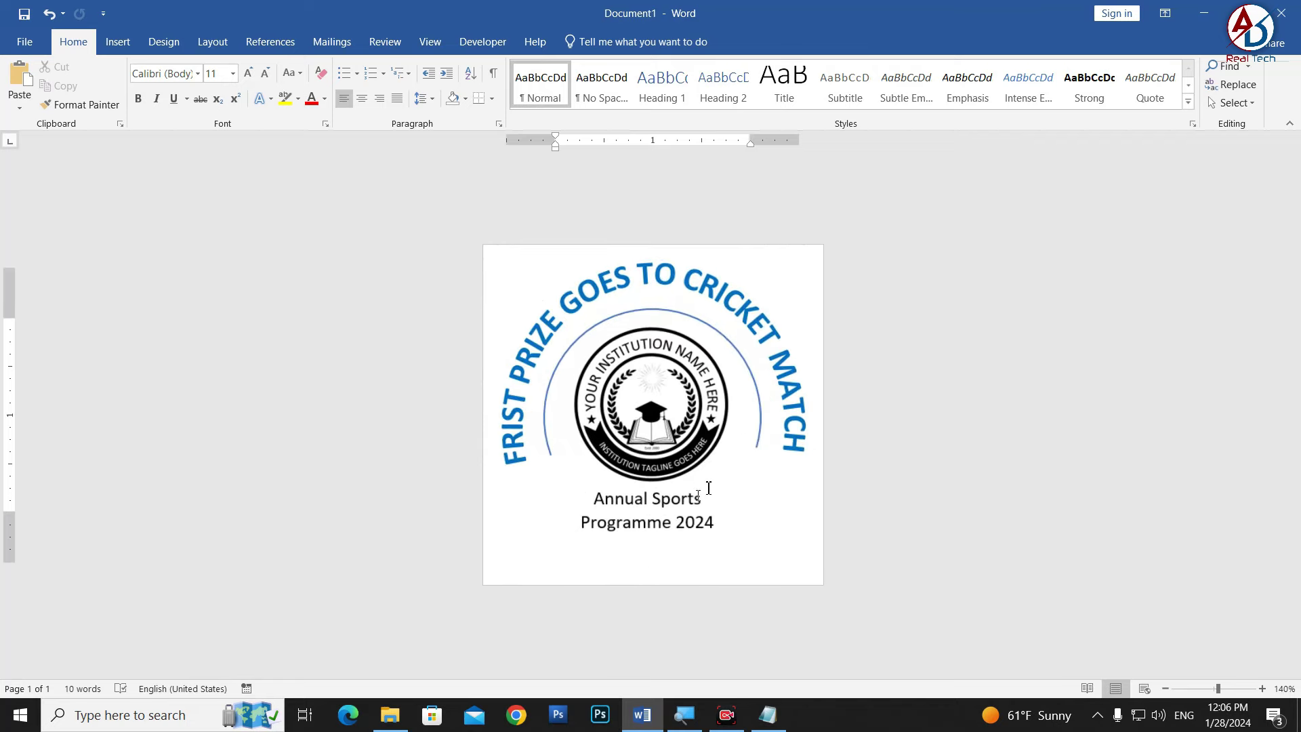
# Draw a 2.8-inch circle over the whole label and set it to no fill.
pyautogui.click(117, 41)
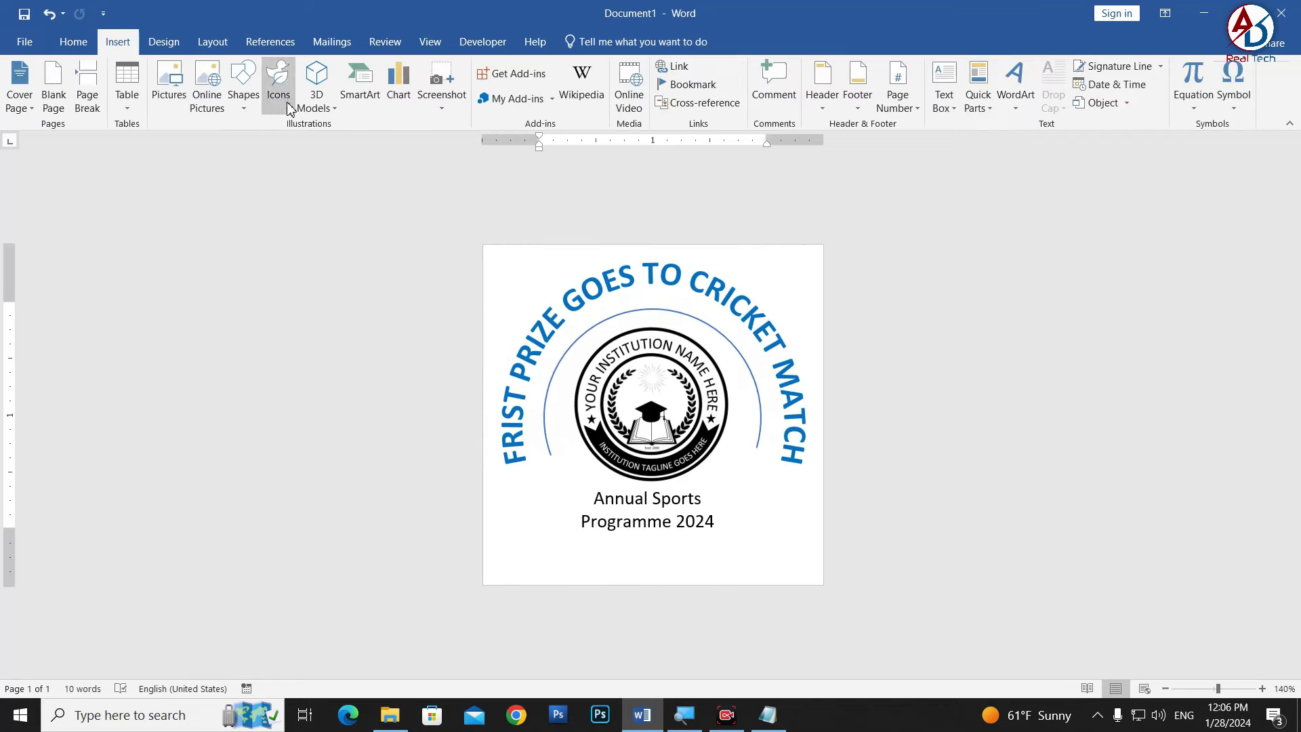
pyautogui.click(243, 85)
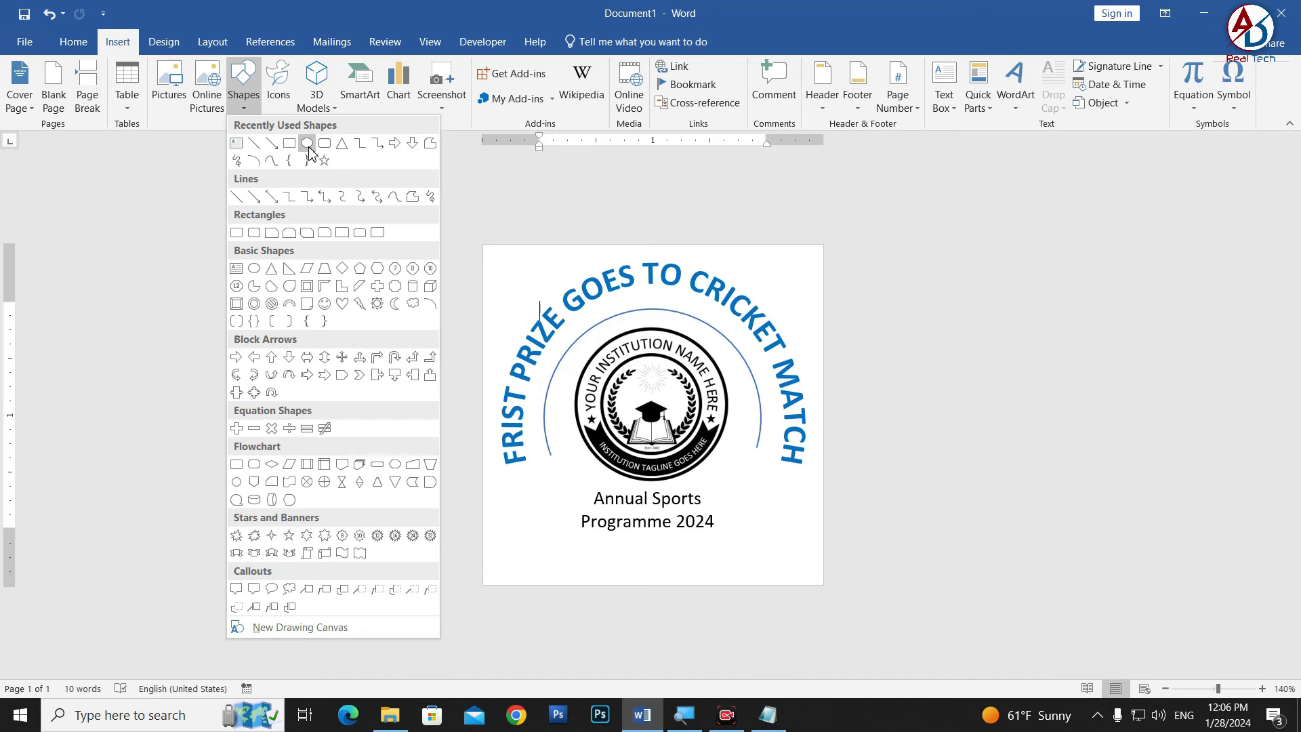
pyautogui.click(306, 143)
pyautogui.moveTo(508, 259); pyautogui.dragTo(753, 577)
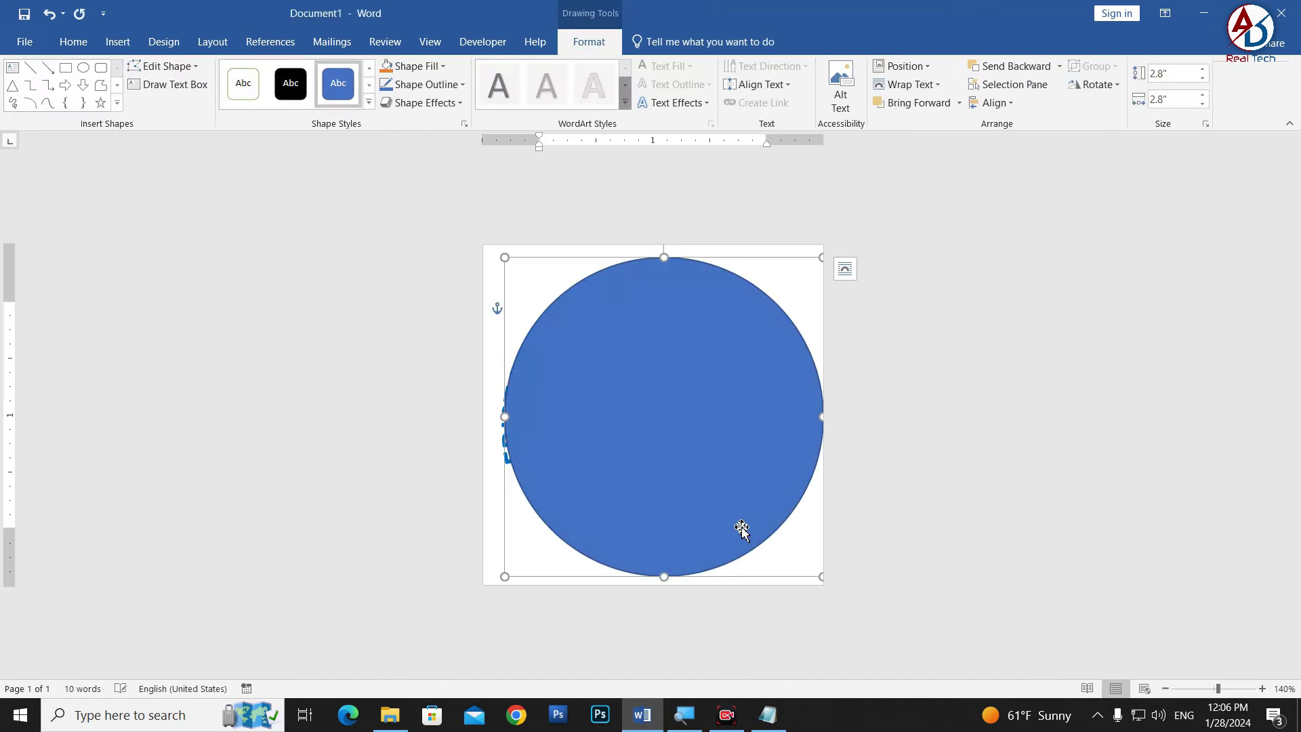
pyautogui.moveTo(741, 526); pyautogui.dragTo(730, 526)
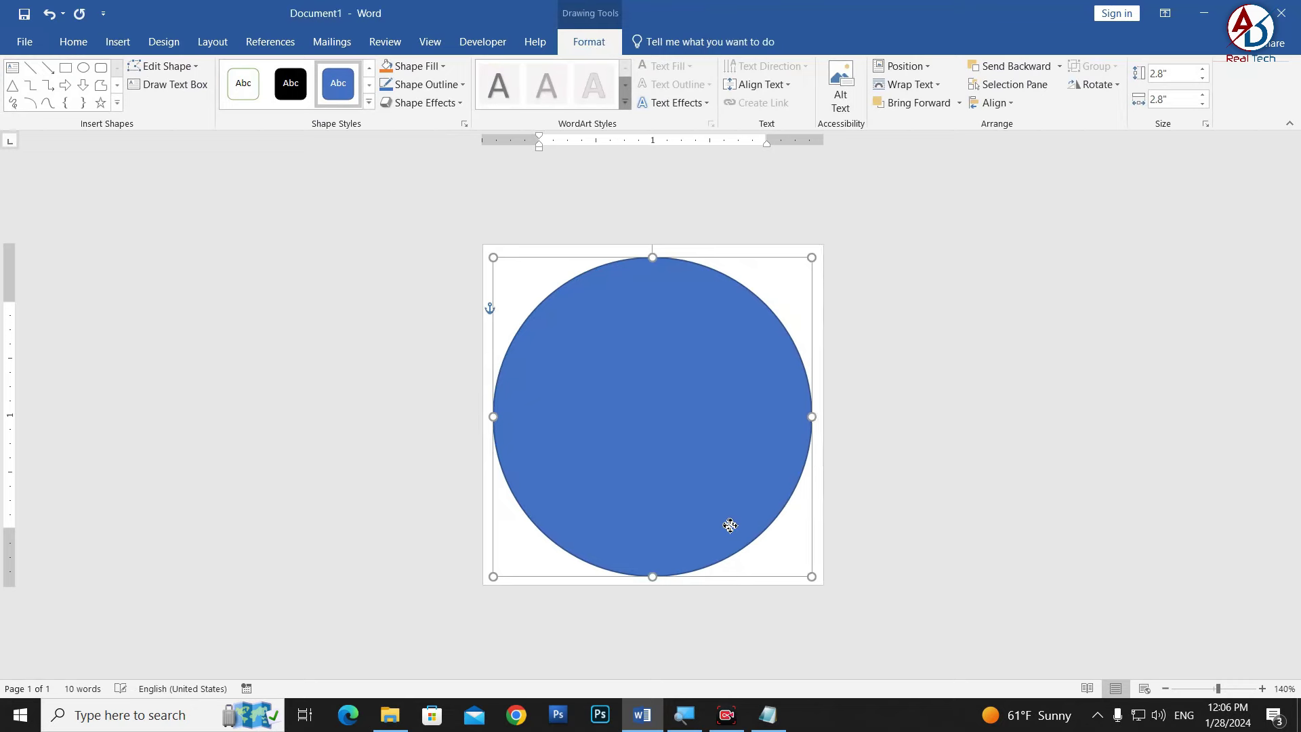
pyautogui.click(425, 84)
pyautogui.click(425, 66)
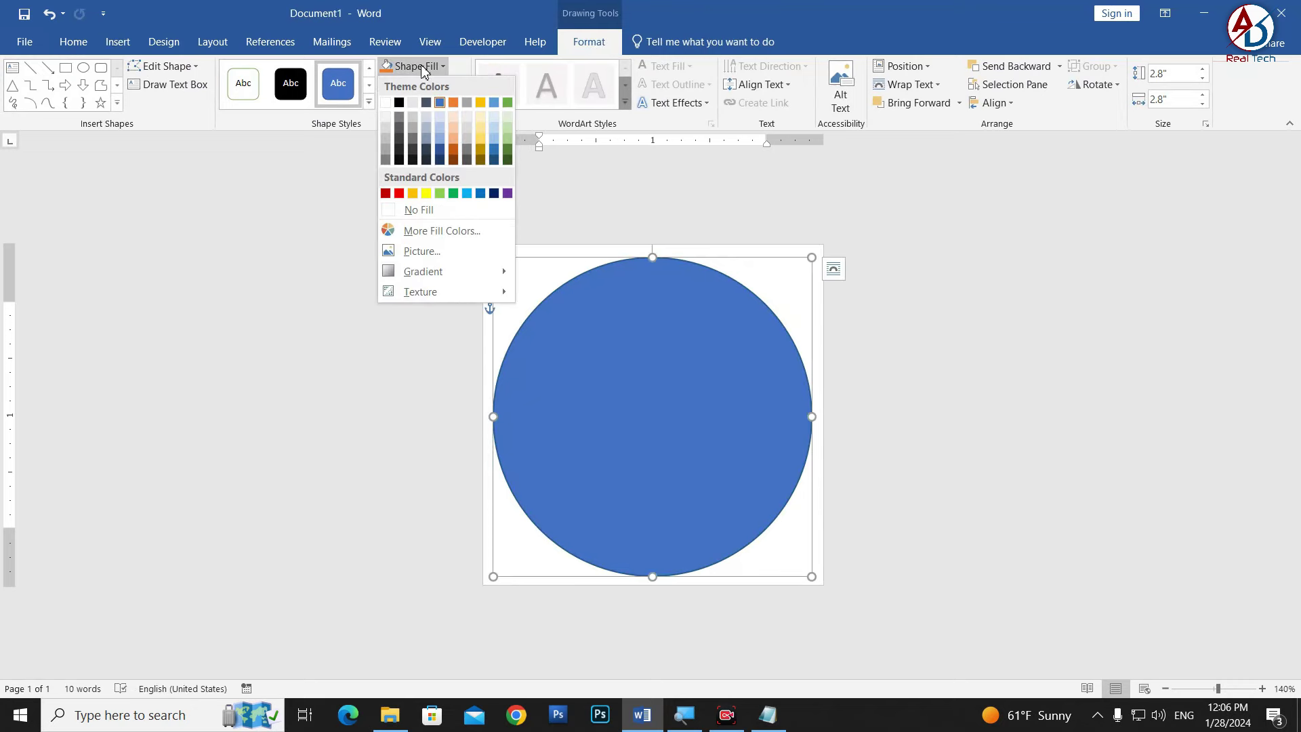
pyautogui.click(386, 103)
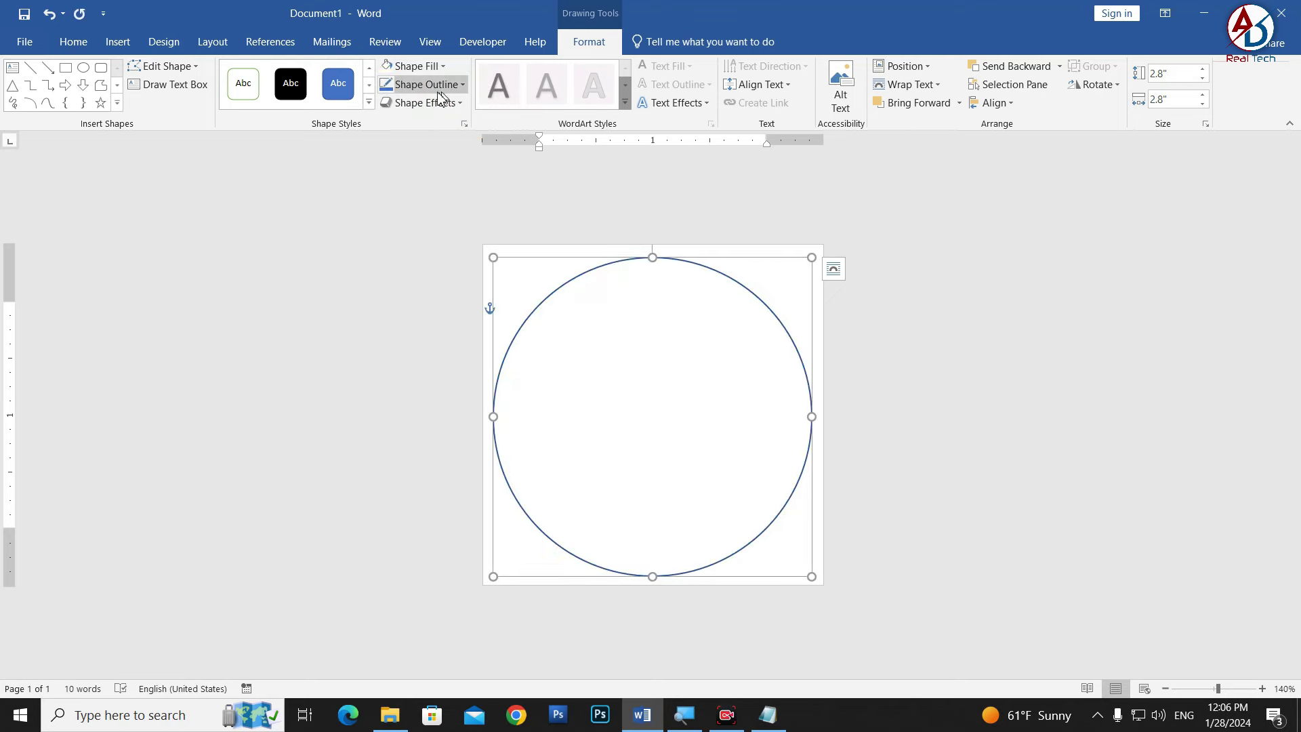
pyautogui.click(425, 66)
pyautogui.click(488, 227)
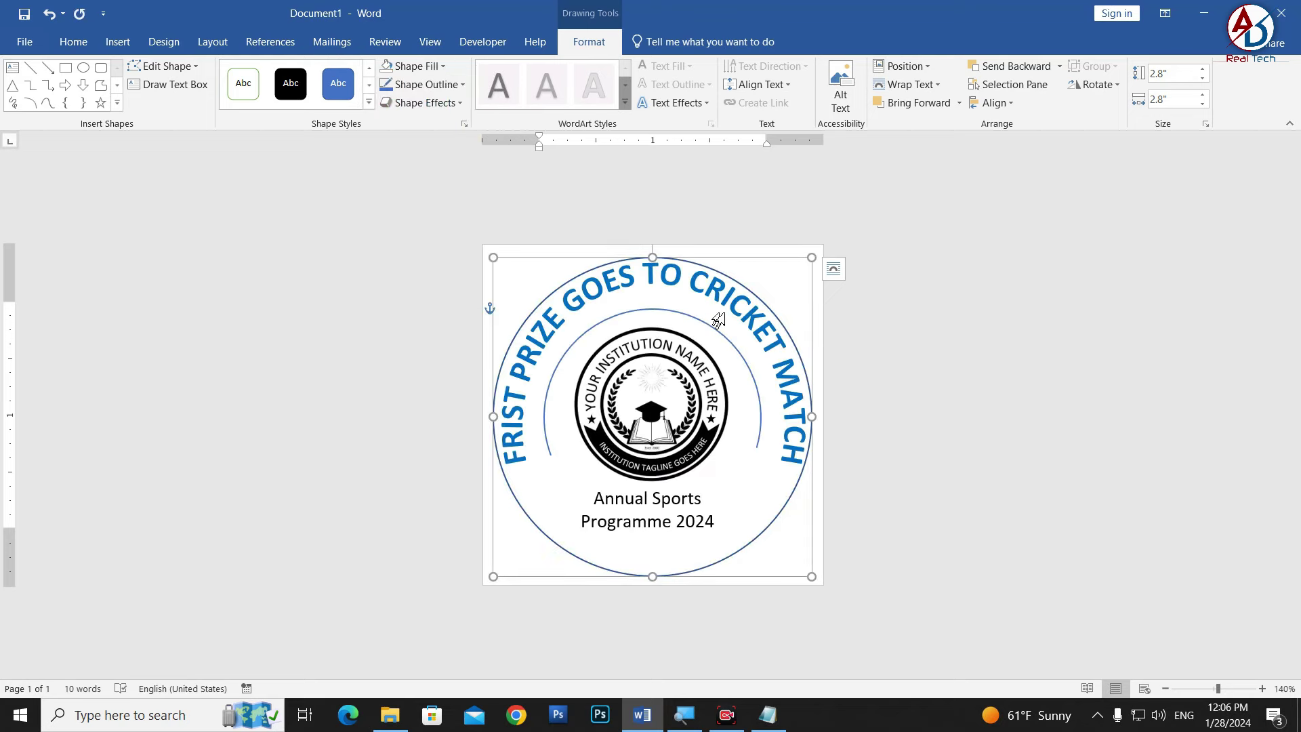
# Shrink the arched title so it fits inside the ring.
pyautogui.tripleClick(719, 320)
pyautogui.click(693, 256)
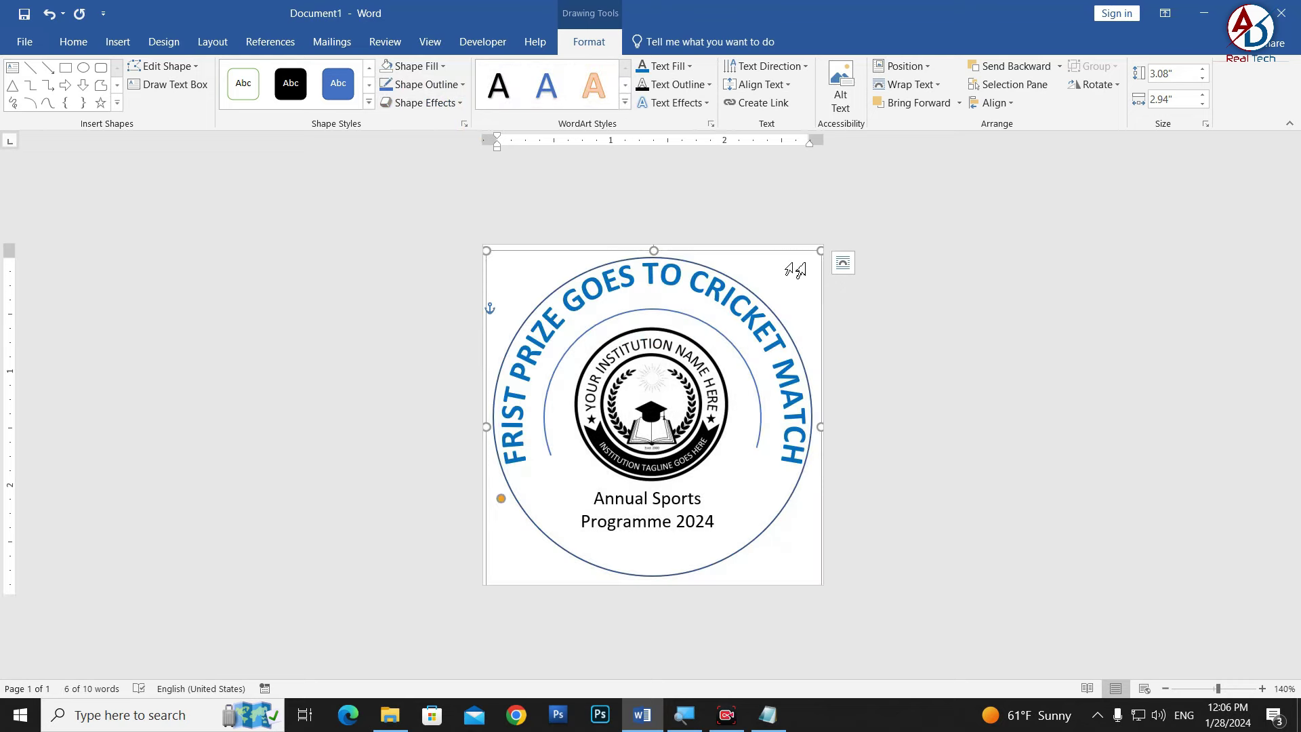
pyautogui.moveTo(819, 251); pyautogui.dragTo(798, 264)
# Select the 'Annual Sports' line and grow its font size.
pyautogui.click(835, 531)
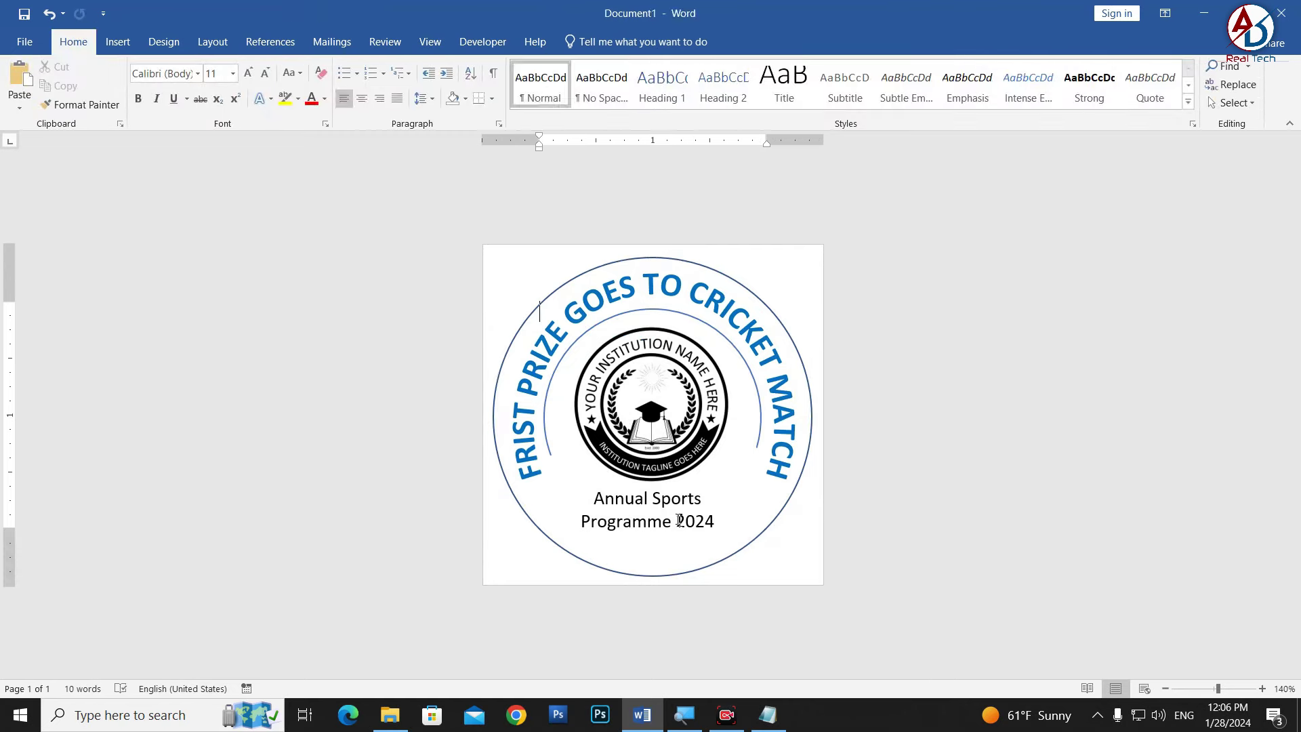
pyautogui.click(678, 521)
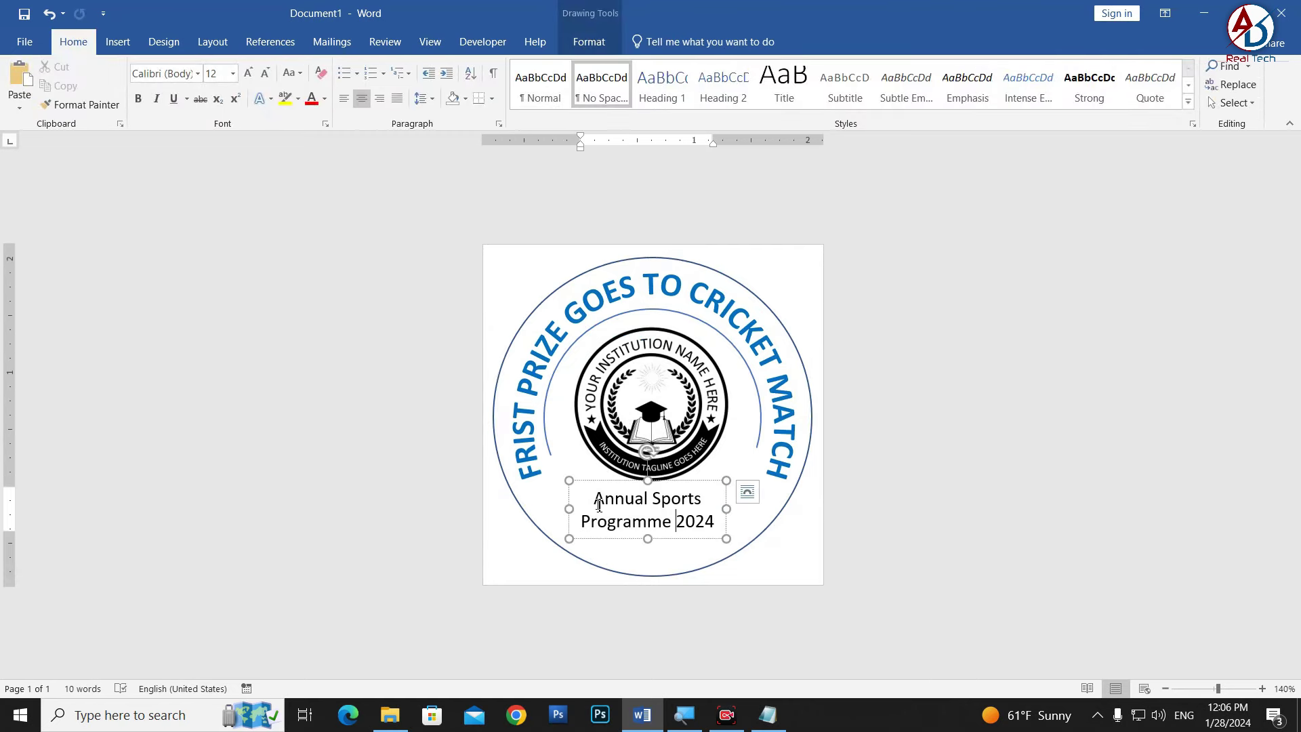
pyautogui.tripleClick(638, 500)
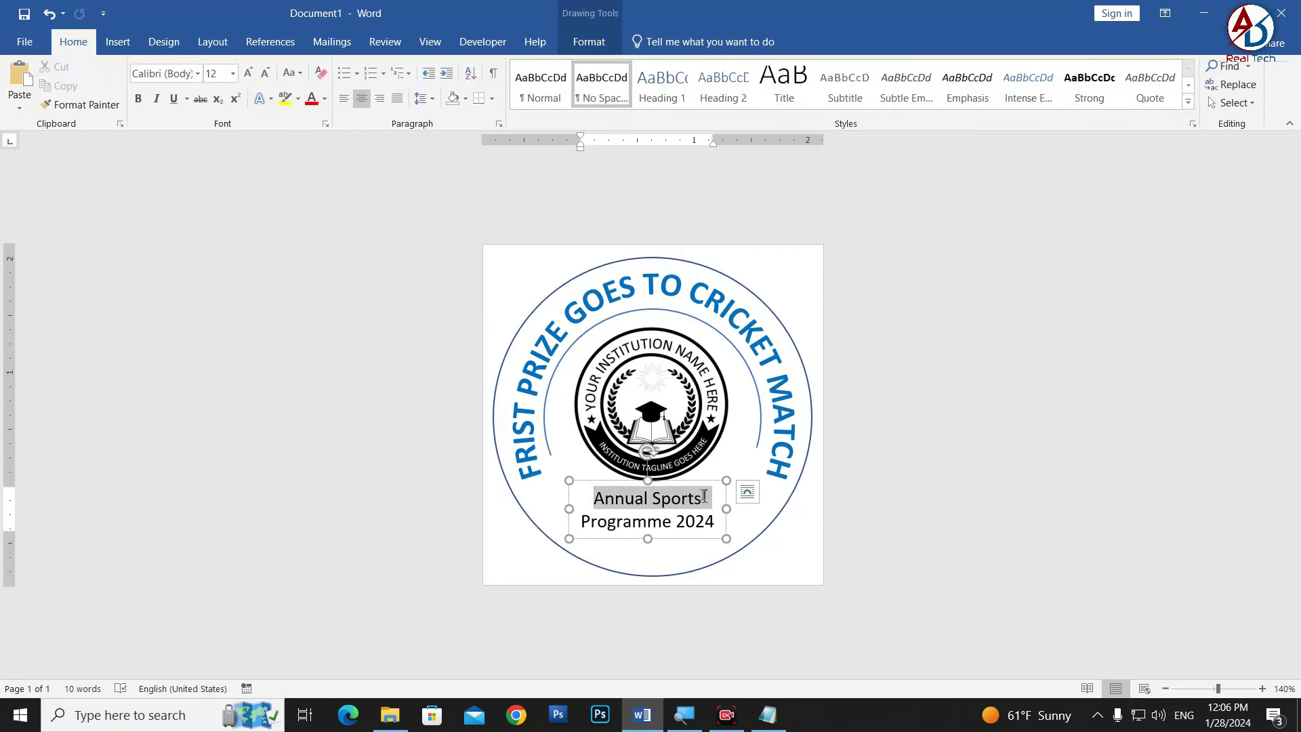
pyautogui.click(252, 77)
pyautogui.click(253, 77)
pyautogui.click(253, 77)
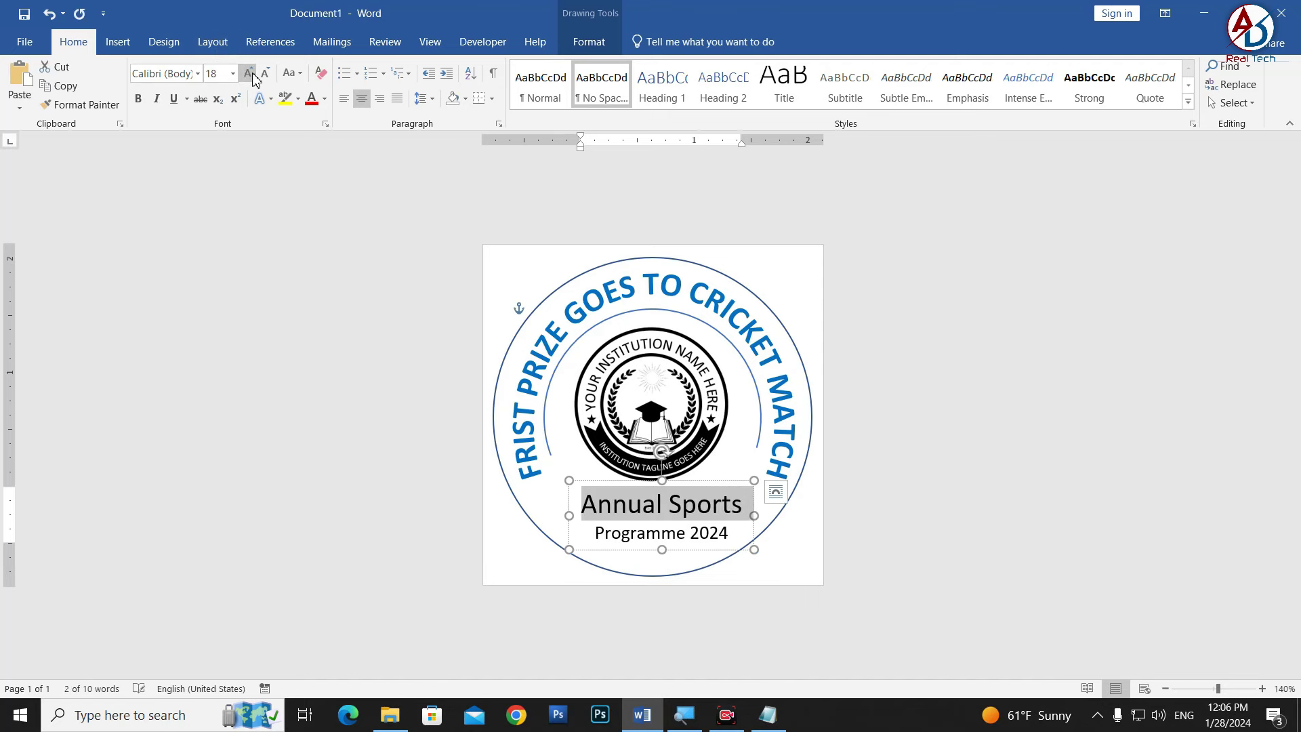
pyautogui.press('Escape')
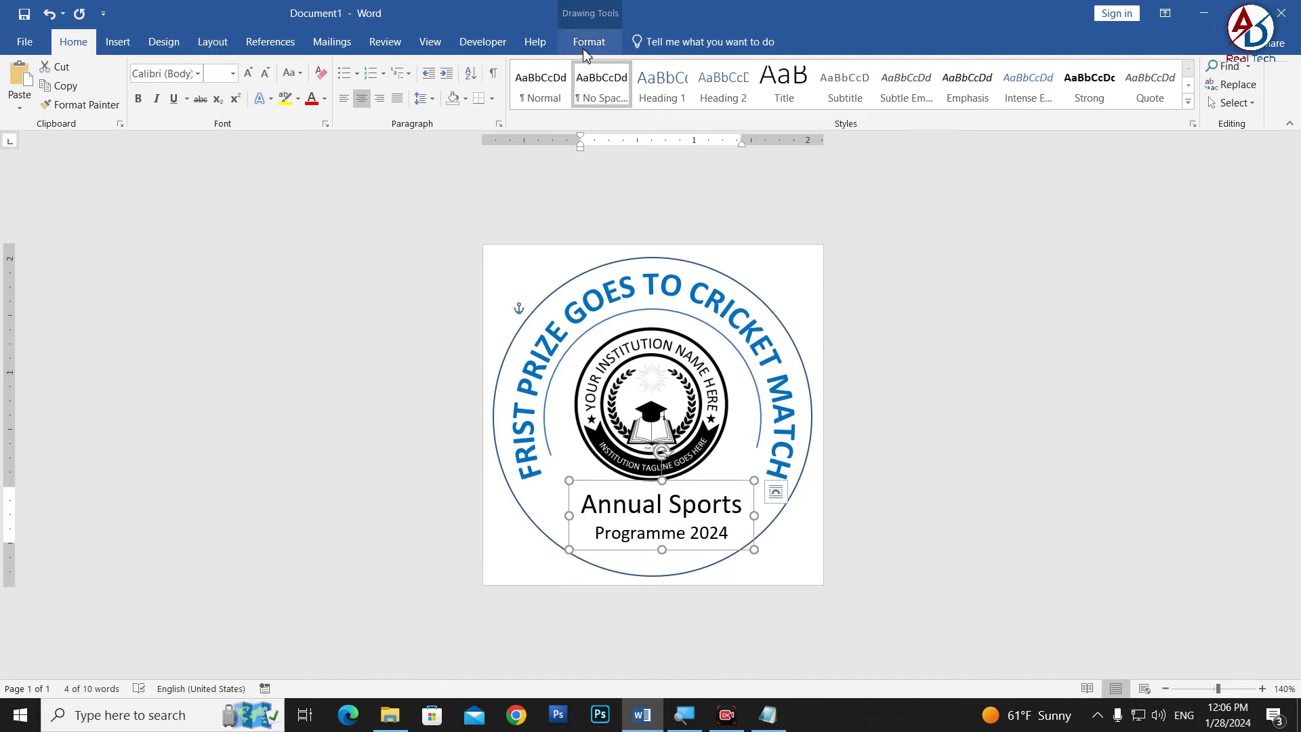
# Centre the text box horizontally in the circle and colour 'Annual Sports' red.
pyautogui.click(589, 41)
pyautogui.click(994, 103)
pyautogui.click(1020, 144)
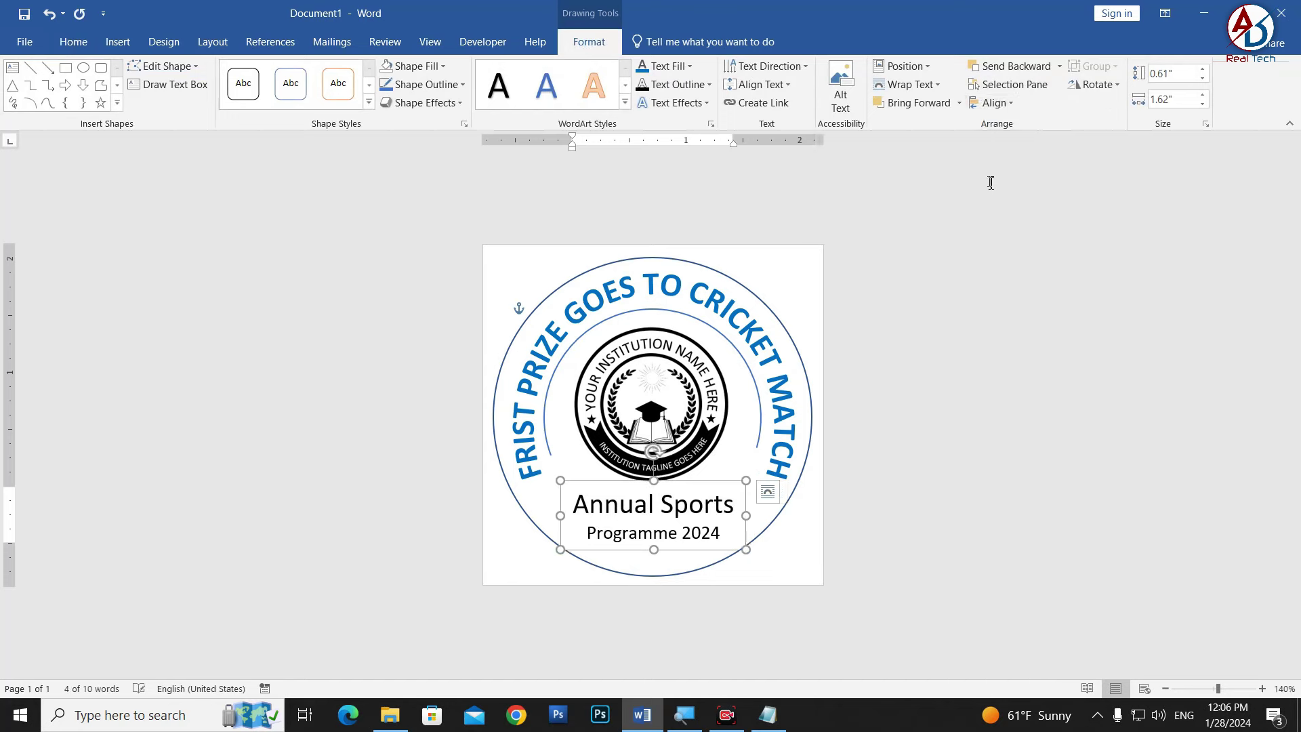
pyautogui.doubleClick(679, 510)
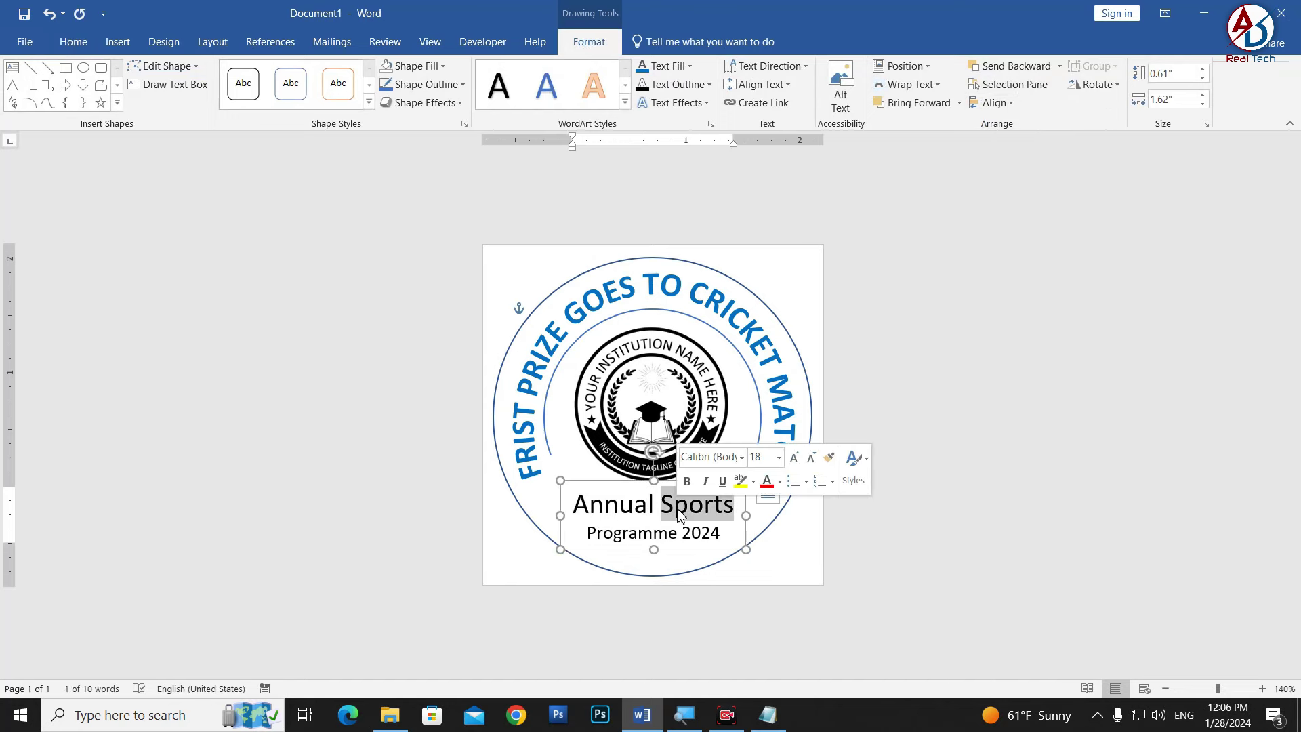
pyautogui.moveTo(734, 510); pyautogui.dragTo(610, 512)
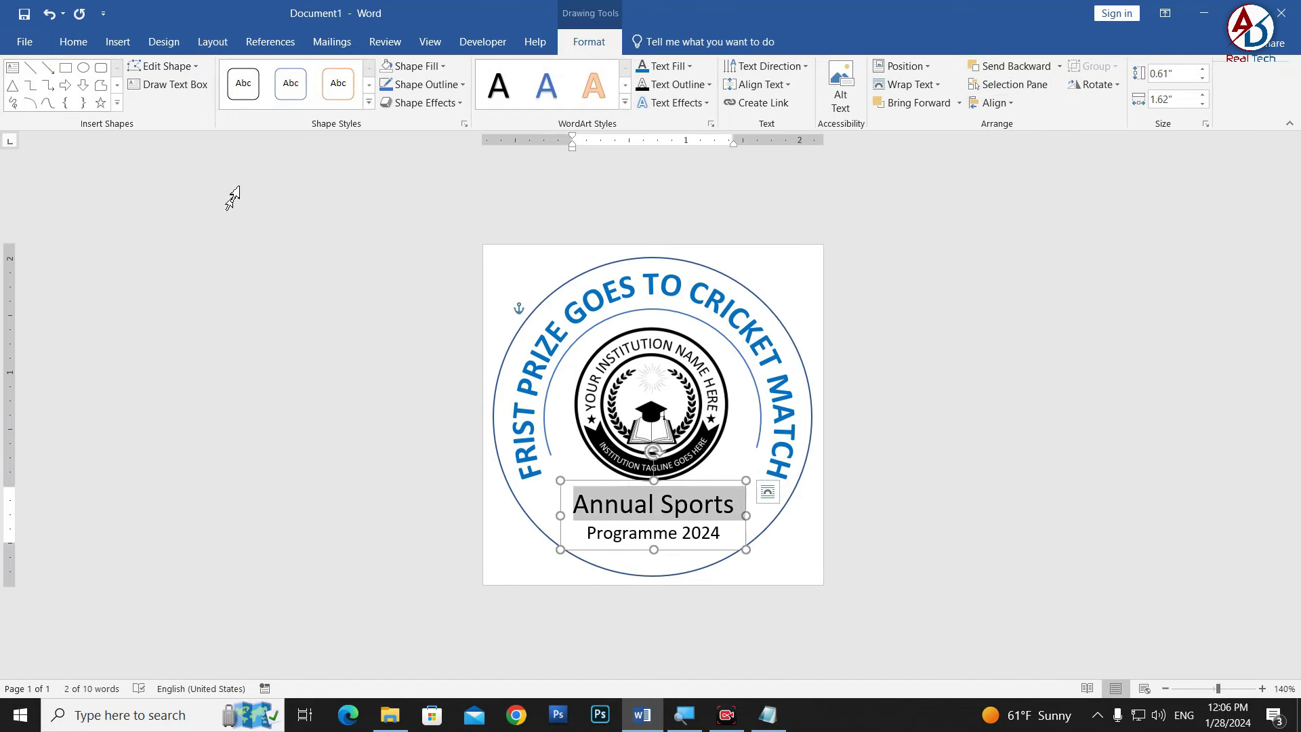
pyautogui.click(73, 41)
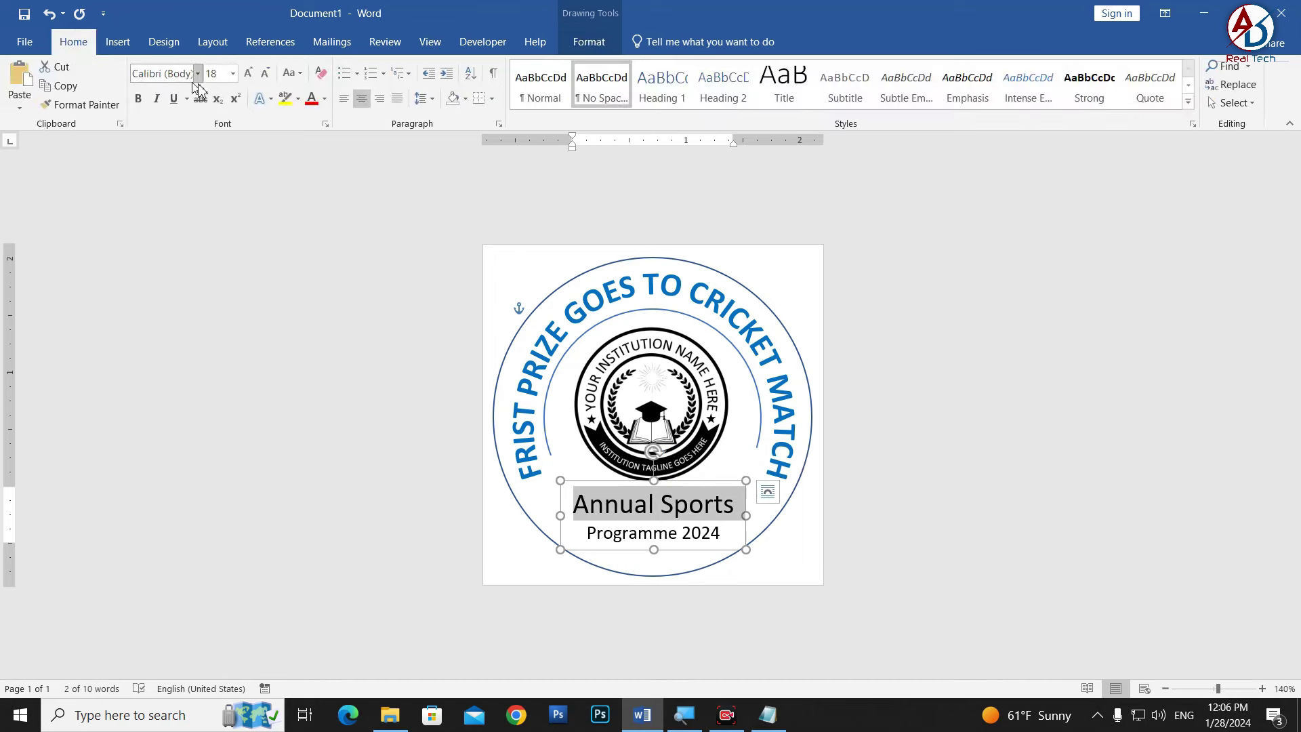
pyautogui.click(307, 102)
# Make 'Annual Sports' bold at 20 pt and nudge its text box slightly up-left.
pyautogui.doubleClick(632, 536)
pyautogui.moveTo(632, 536); pyautogui.dragTo(730, 534)
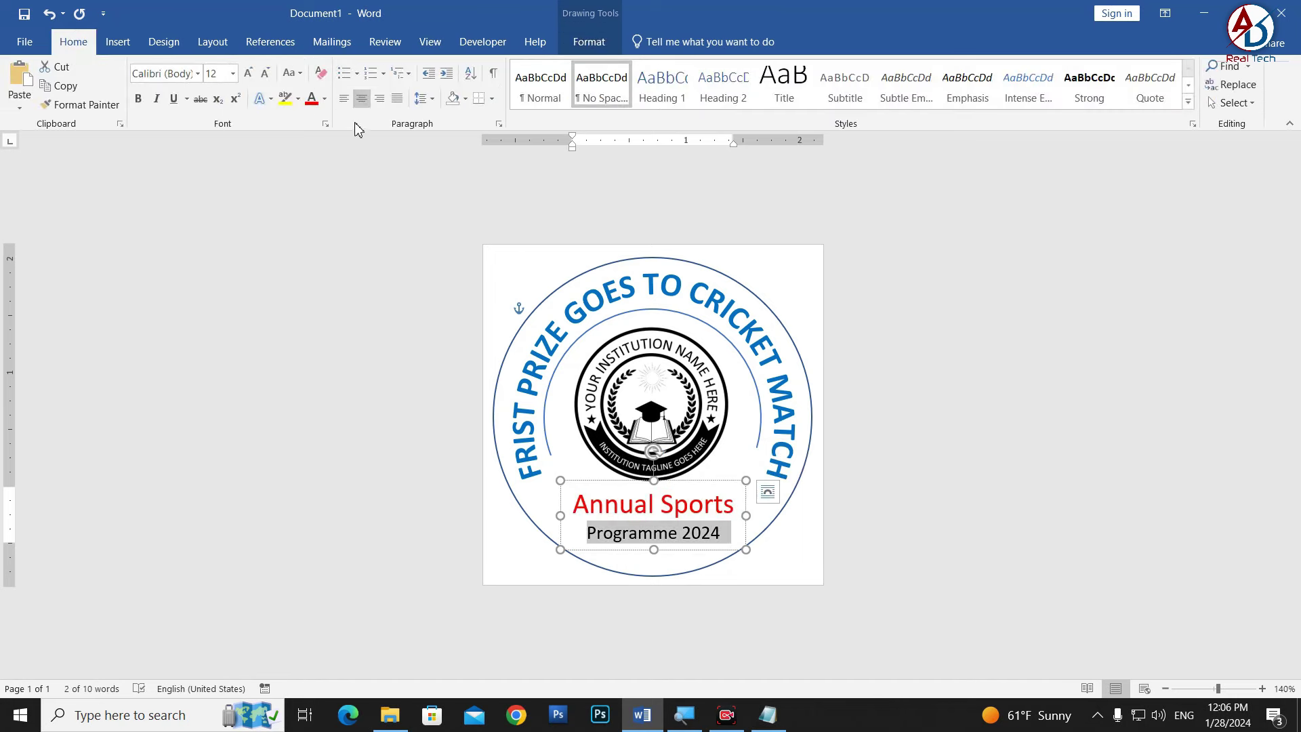
pyautogui.doubleClick(641, 505)
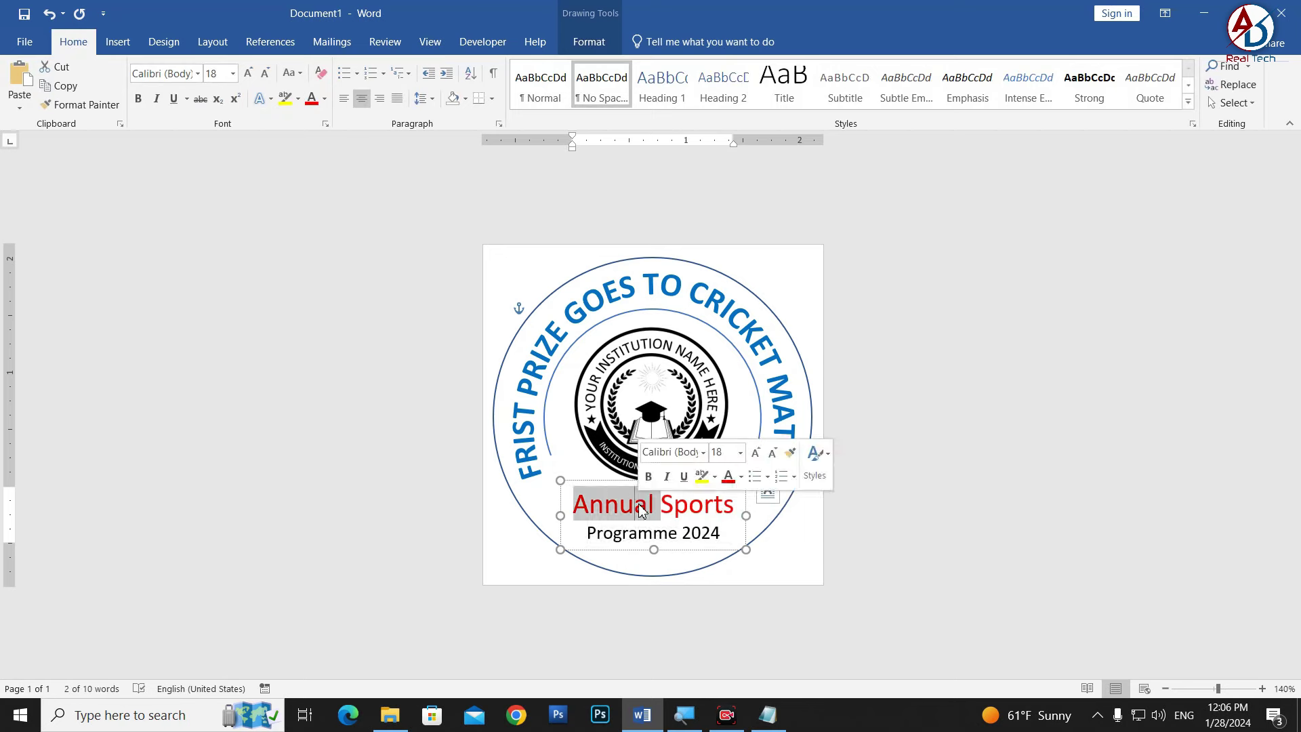
pyautogui.moveTo(641, 505); pyautogui.dragTo(736, 505)
pyautogui.click(138, 98)
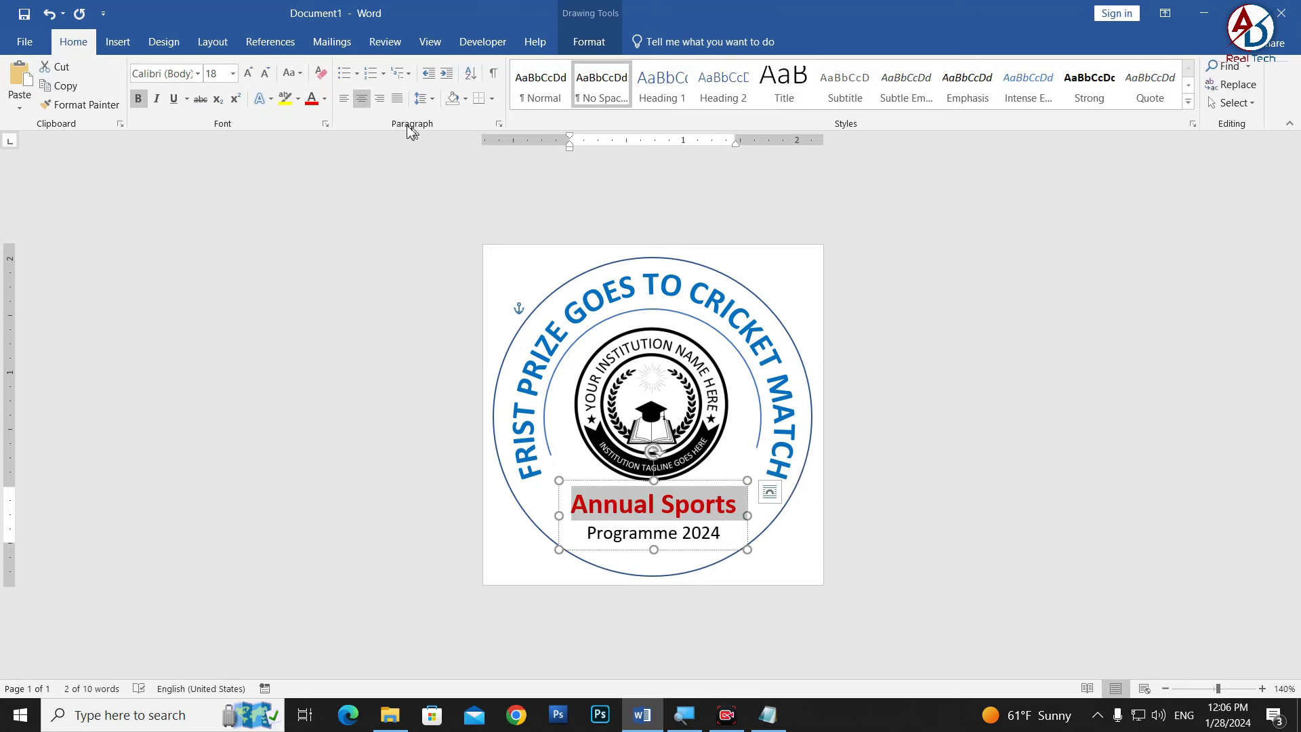
pyautogui.click(248, 73)
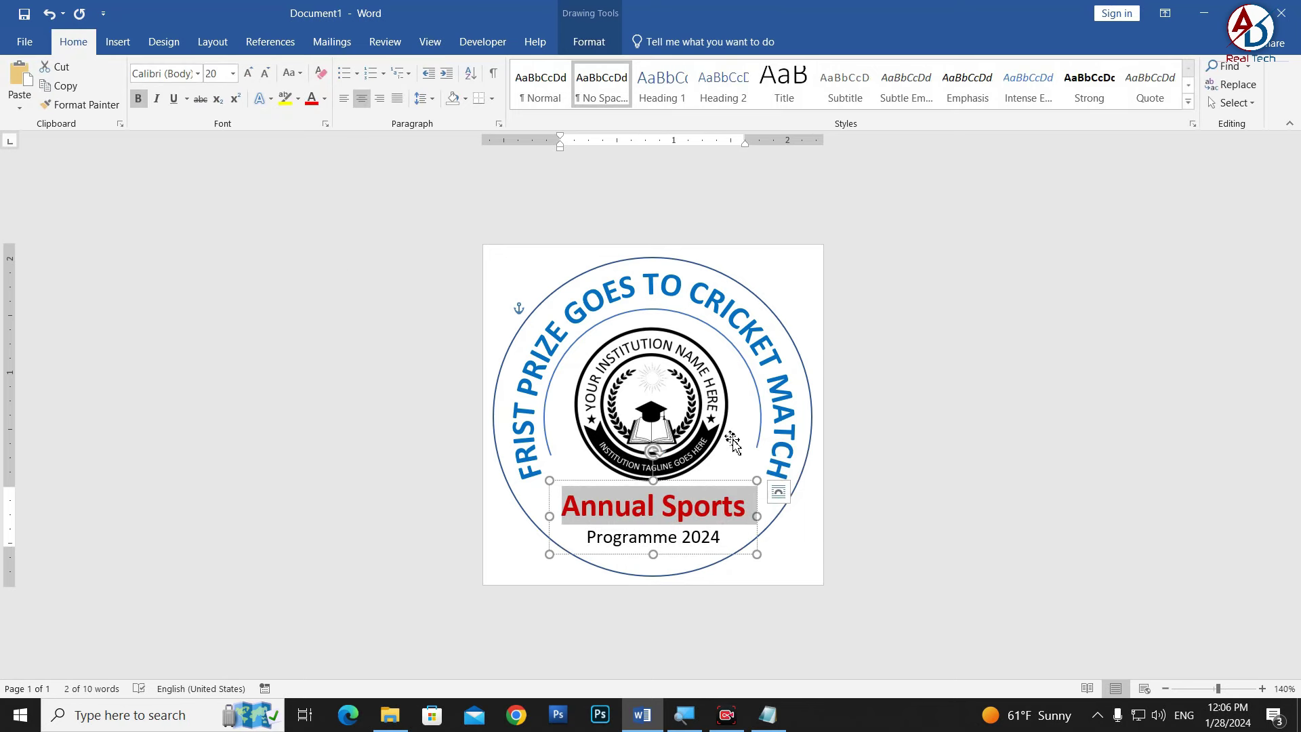
pyautogui.moveTo(725, 486); pyautogui.dragTo(720, 483)
pyautogui.click(719, 483)
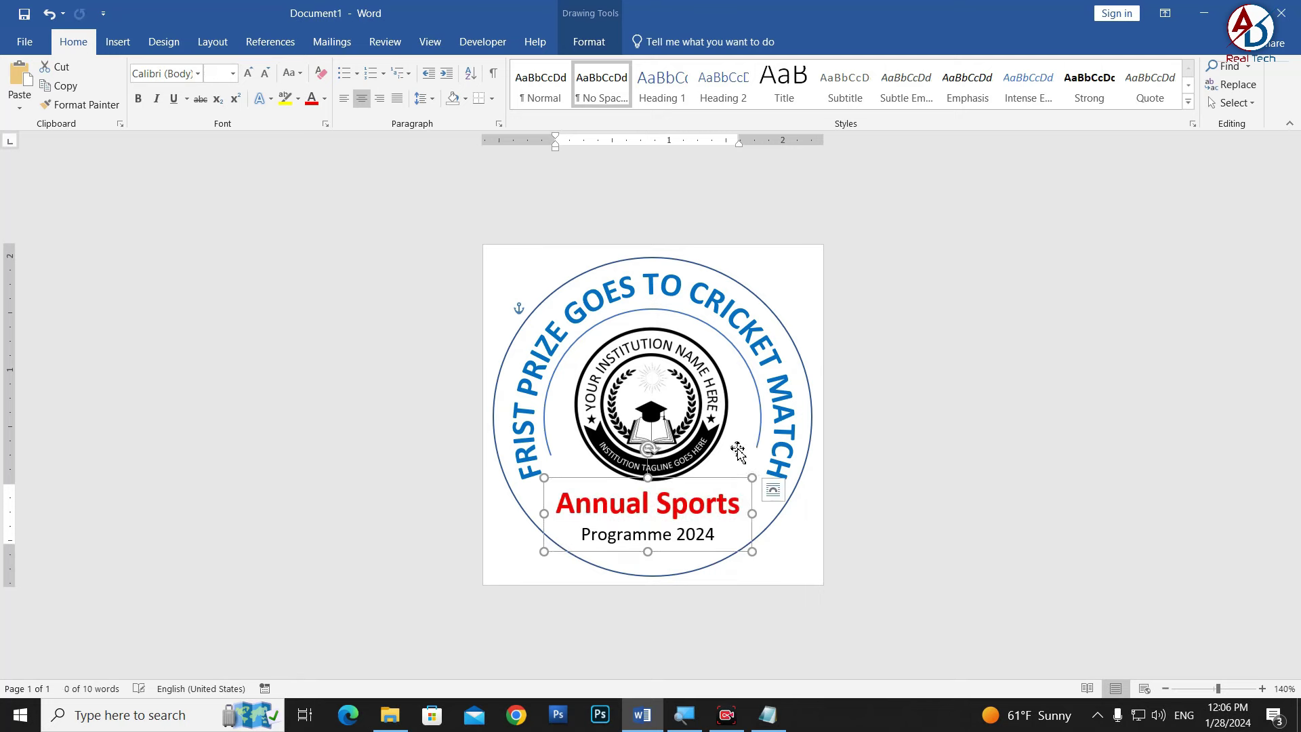
pyautogui.click(761, 438)
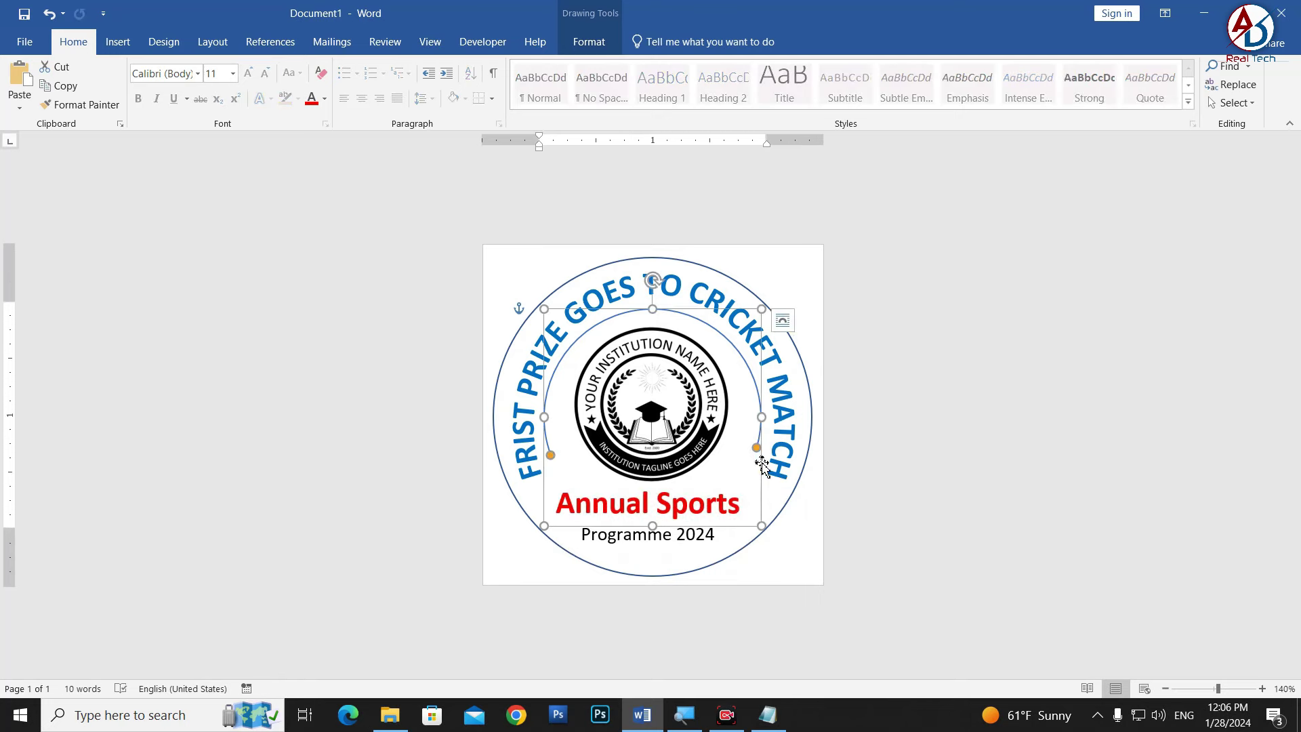
# Reduce the arched blue title to 22 pt.
pyautogui.click(790, 467)
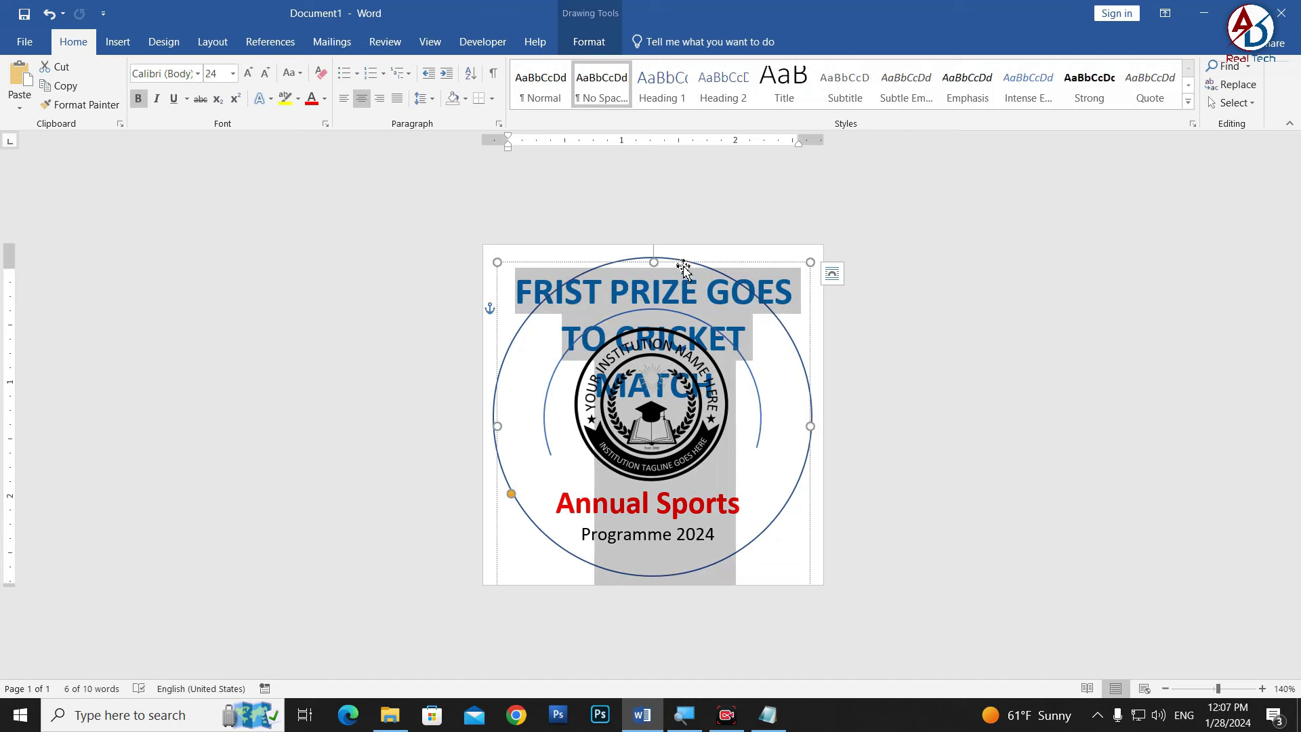
pyautogui.click(683, 265)
pyautogui.click(265, 73)
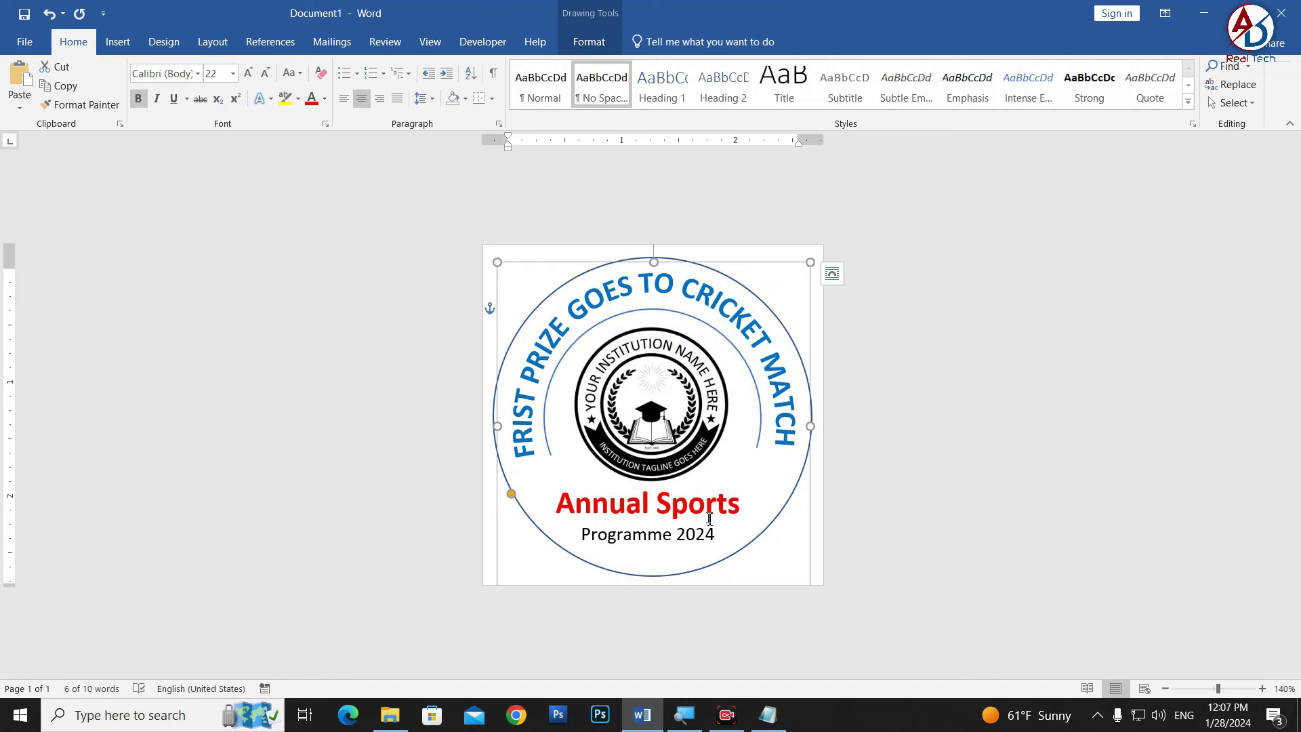
pyautogui.click(746, 515)
pyautogui.click(988, 543)
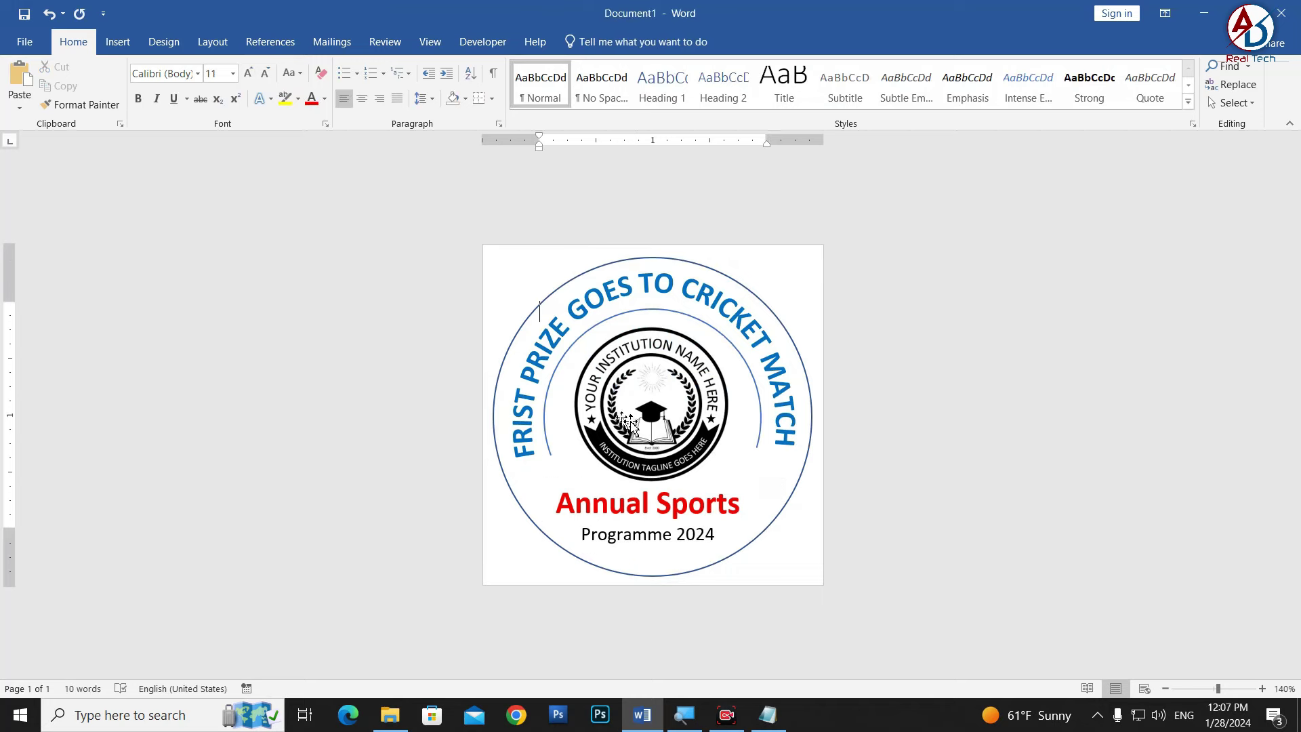
pyautogui.click(634, 424)
pyautogui.keyDown('ctrl'); pyautogui.scroll(-4, 700, 467); pyautogui.keyUp('ctrl')
pyautogui.keyDown('ctrl'); pyautogui.scroll(2, 699, 466); pyautogui.keyUp('ctrl')
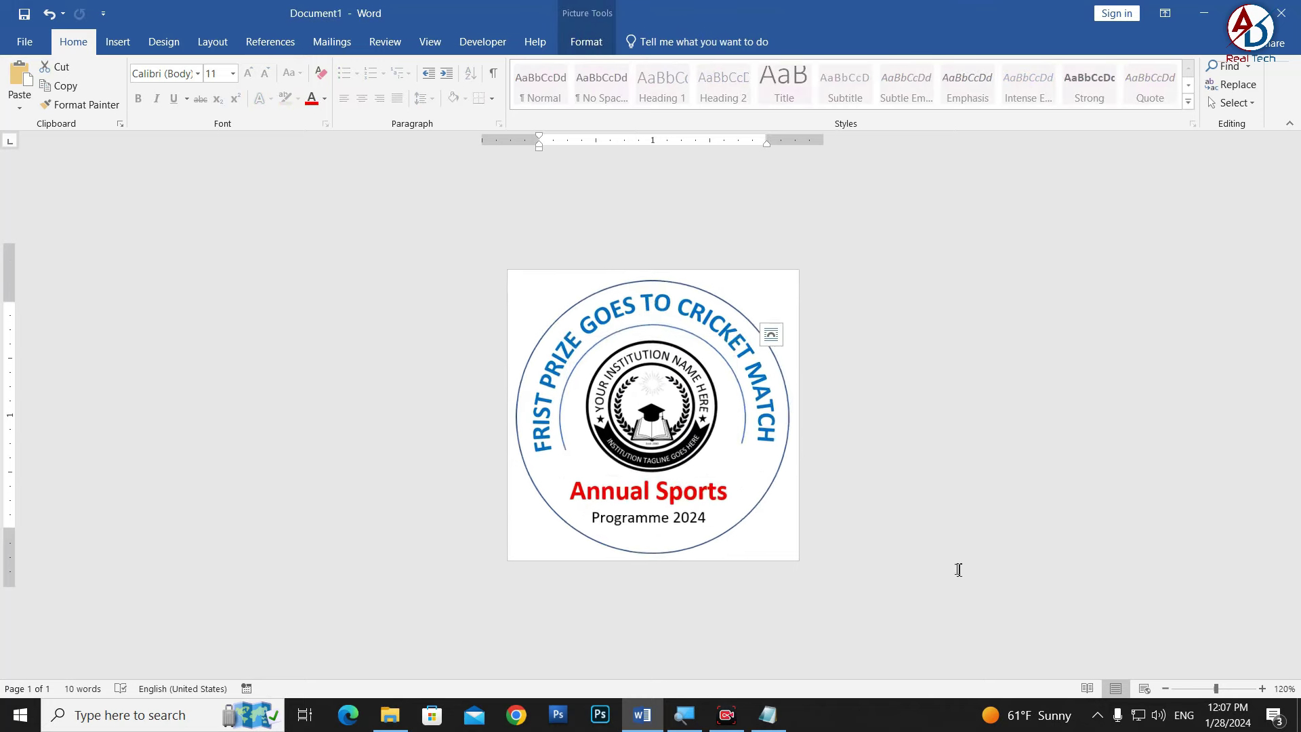
pyautogui.click(806, 534)
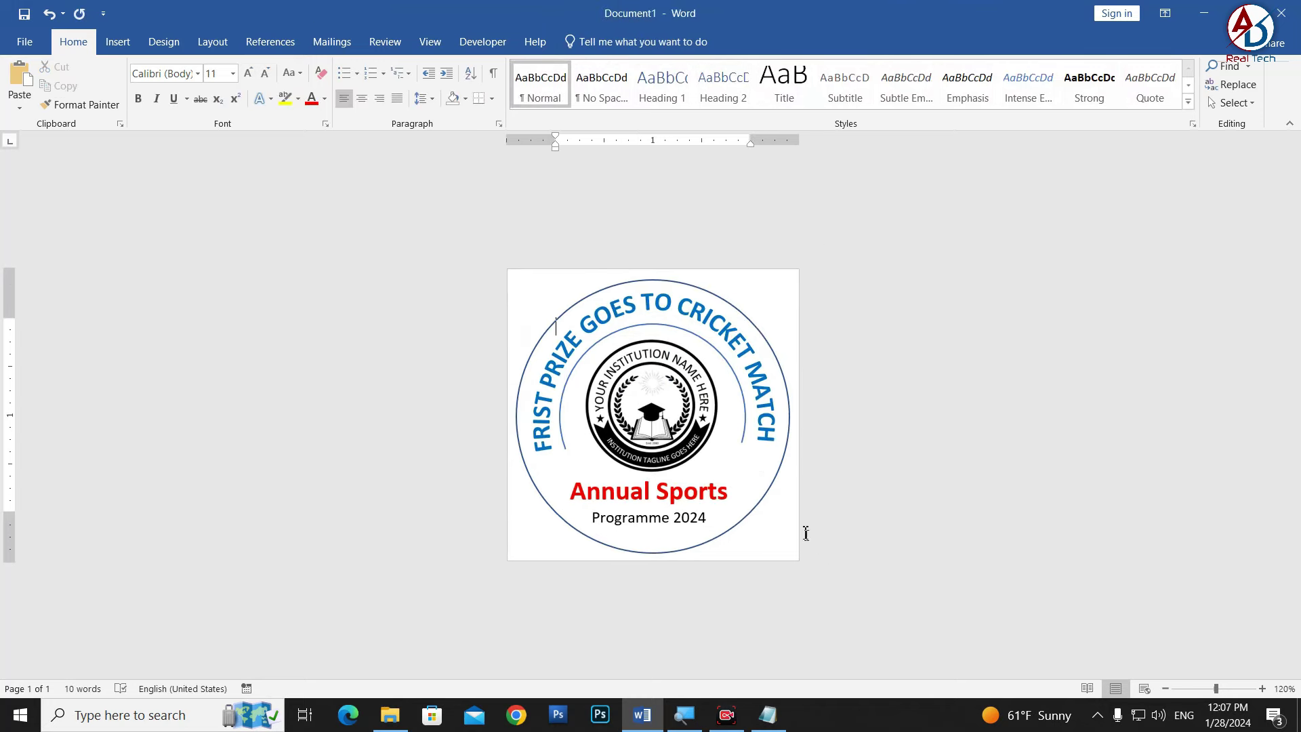
# Give the outer ring and the inner arc 1½ pt outlines.
pyautogui.click(764, 505)
pyautogui.click(587, 42)
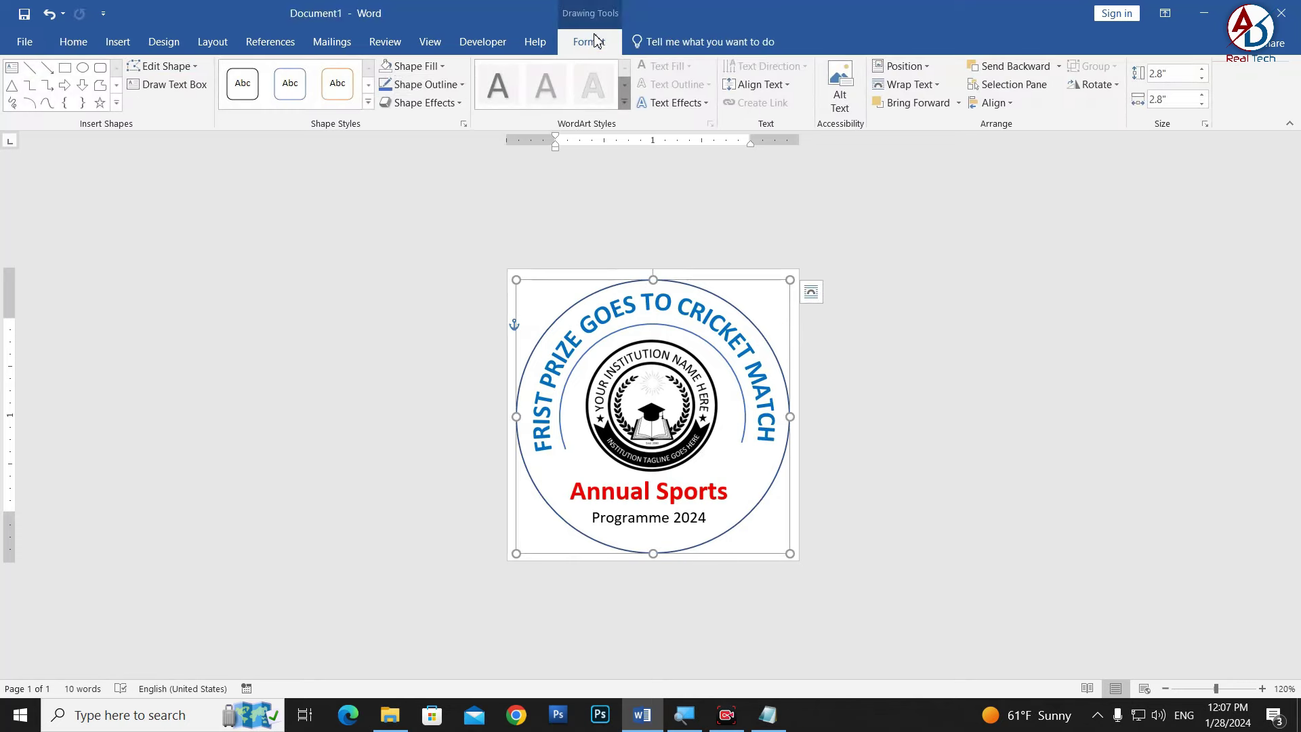
pyautogui.click(454, 88)
pyautogui.moveTo(420, 270)
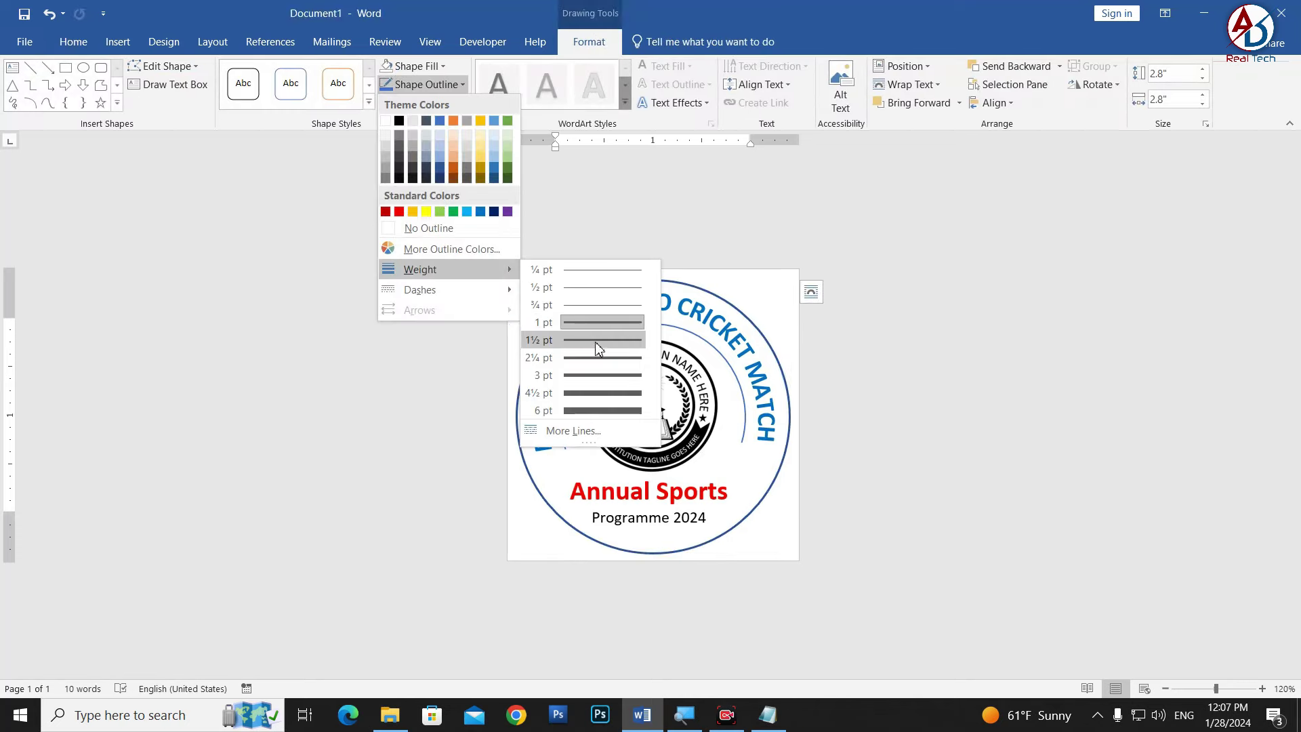
pyautogui.click(598, 346)
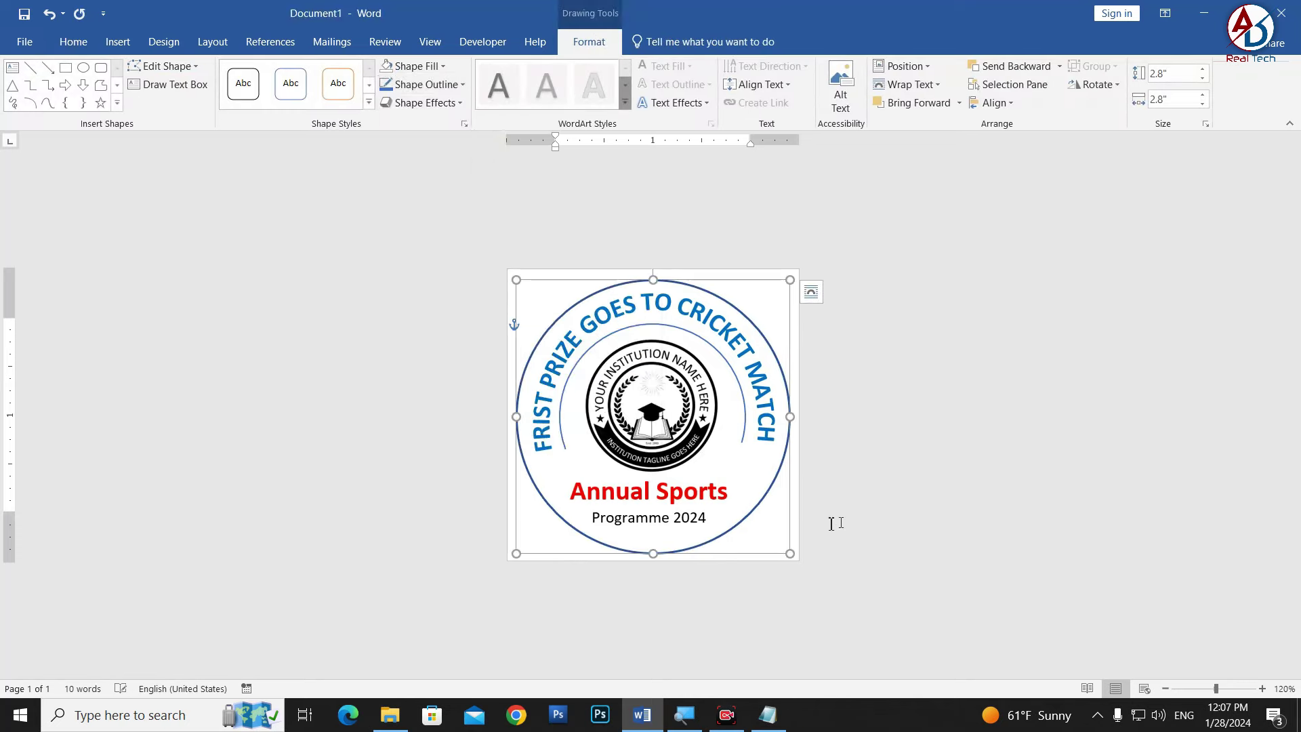
pyautogui.click(561, 413)
pyautogui.click(425, 84)
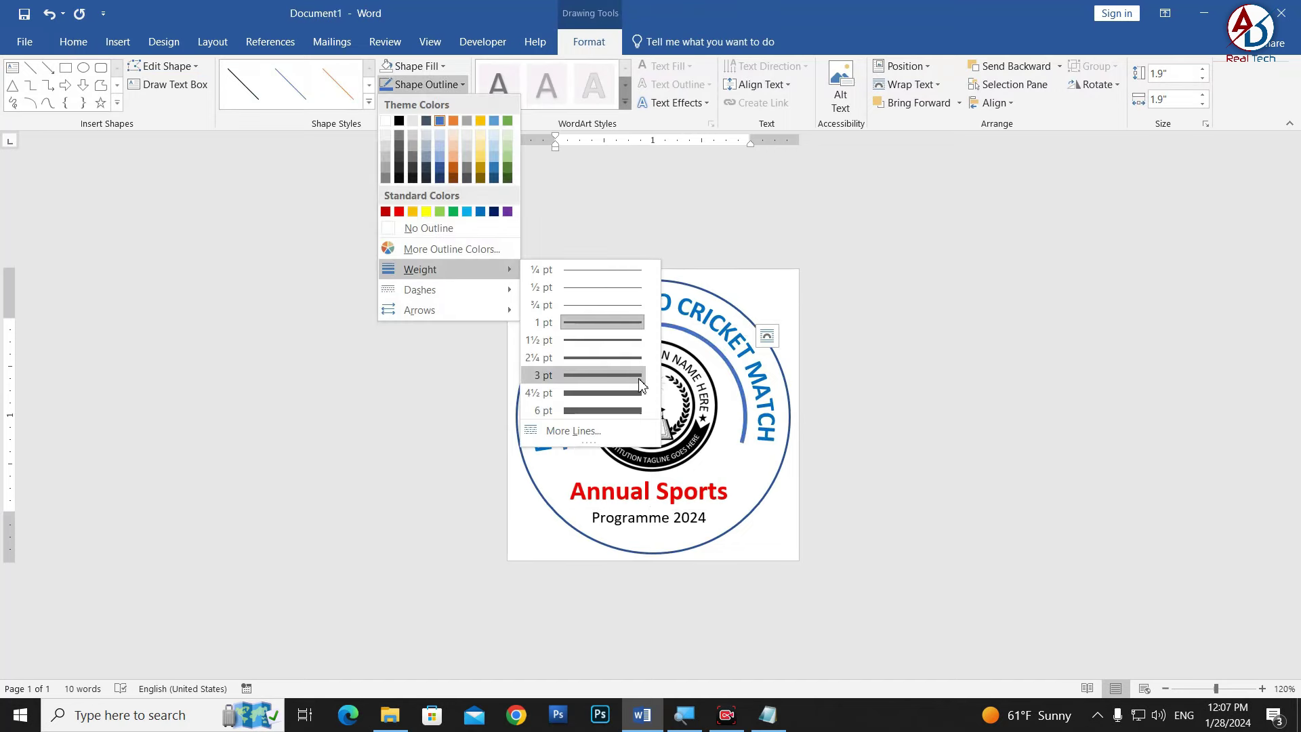
pyautogui.click(630, 340)
pyautogui.click(693, 379)
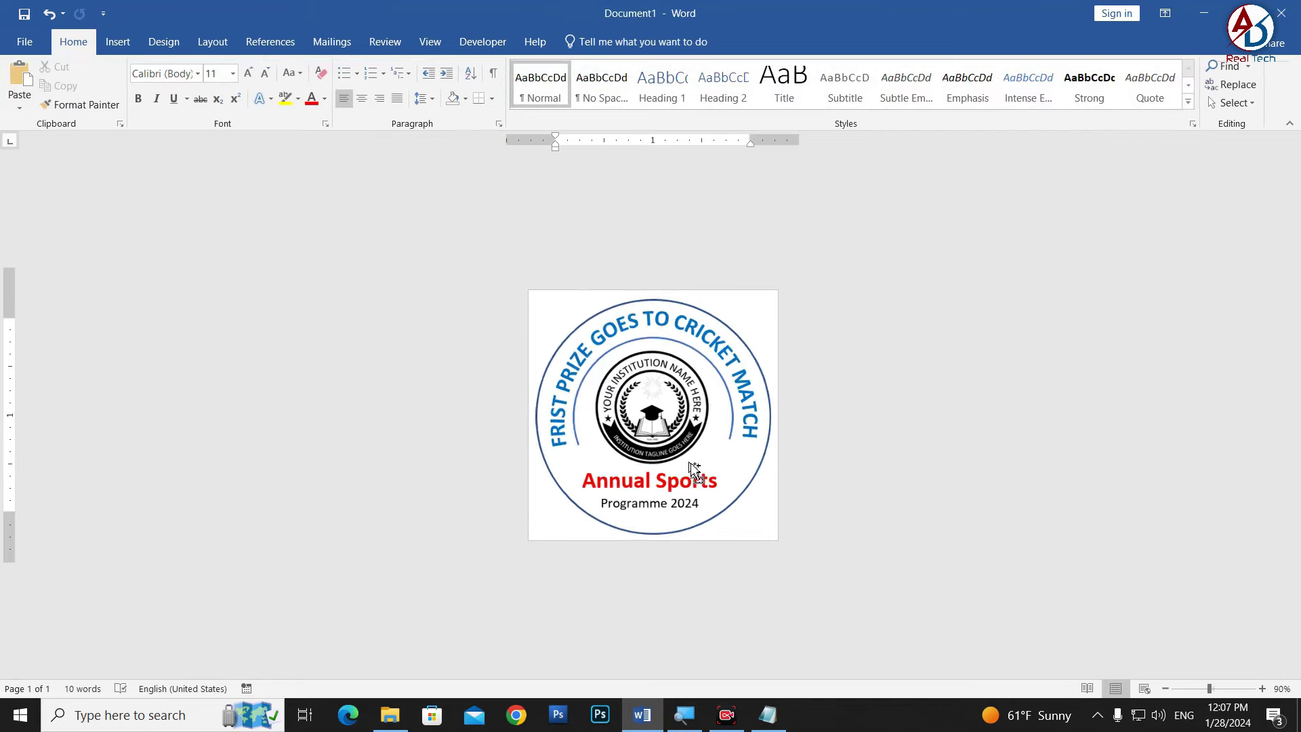
pyautogui.scroll(1, 692, 483)
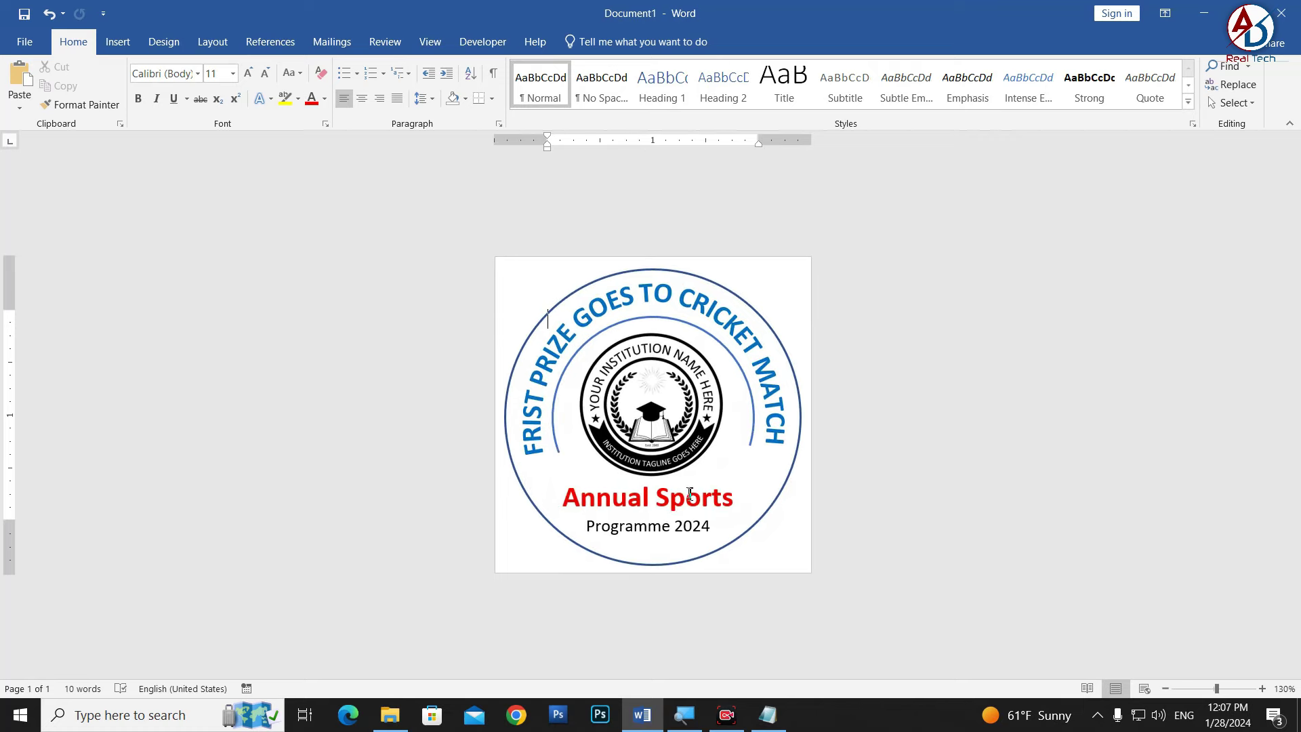
pyautogui.scroll(1, 670, 453)
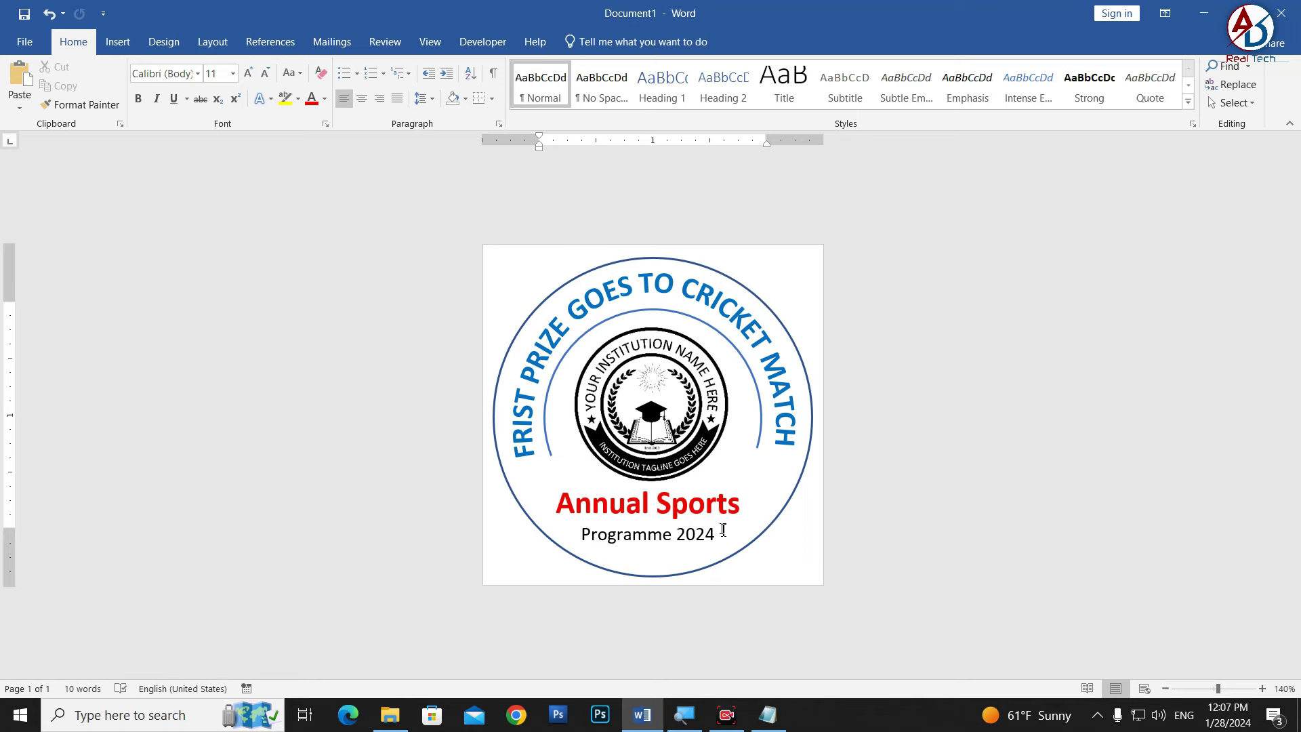
pyautogui.keyDown('ctrl'); pyautogui.scroll(1, 723, 530); pyautogui.keyUp('ctrl')
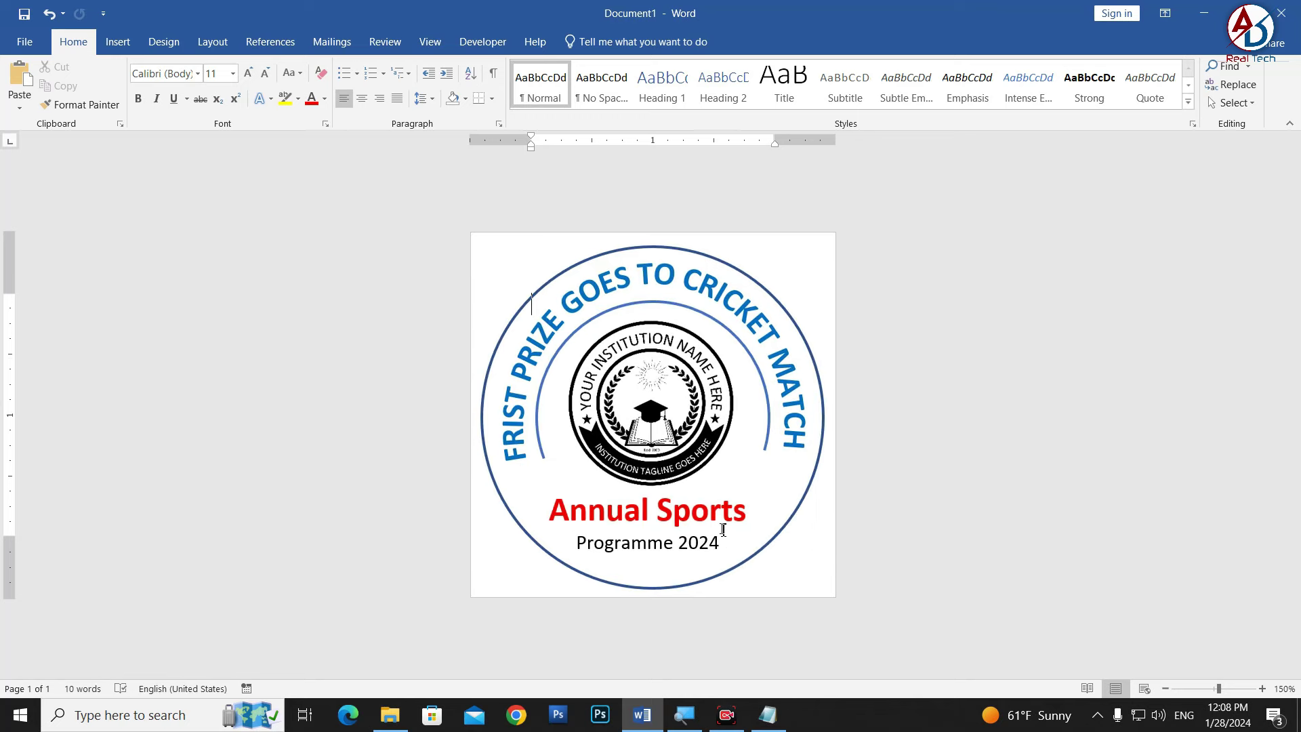